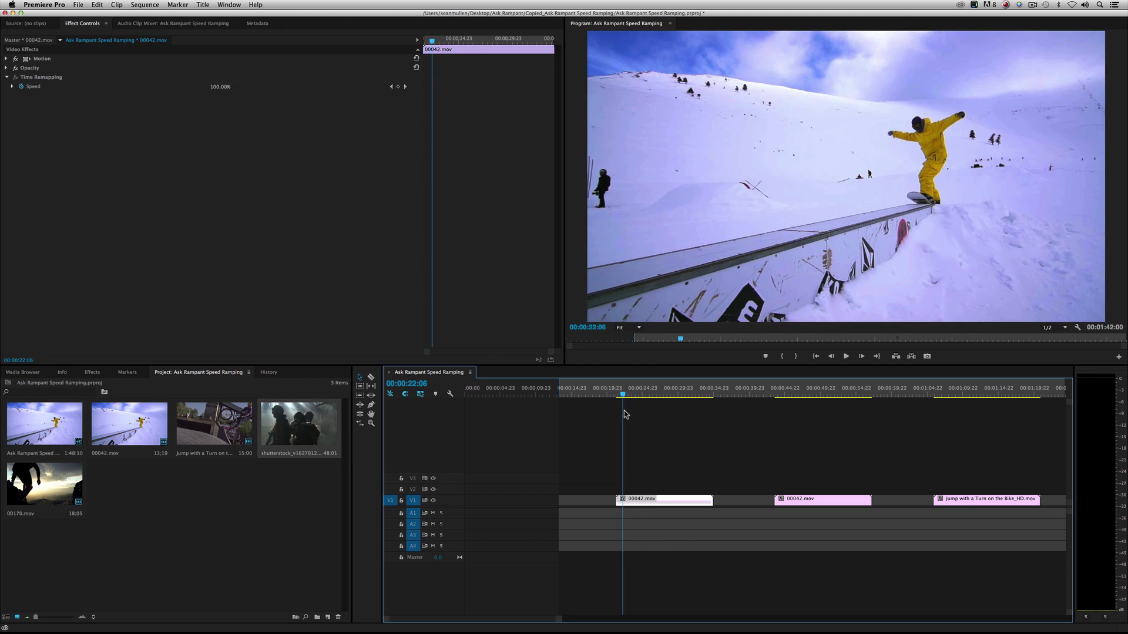
Step: Play the first 00042.mov clip from near its start to review the snowboarder's rail slide and jump at normal speed
key(space)
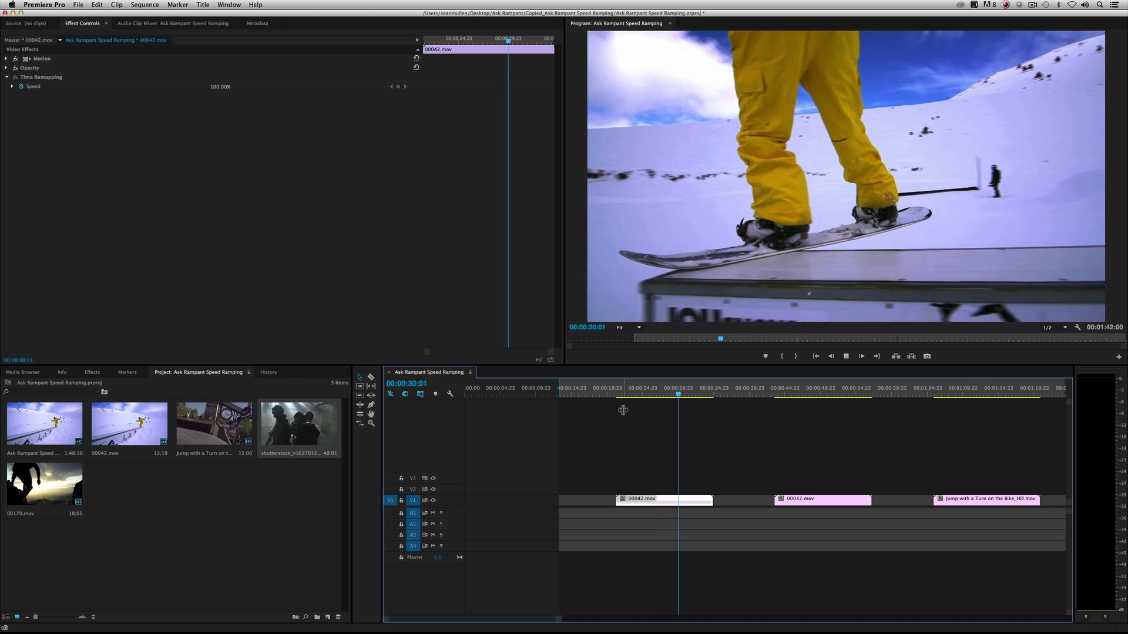
key(space)
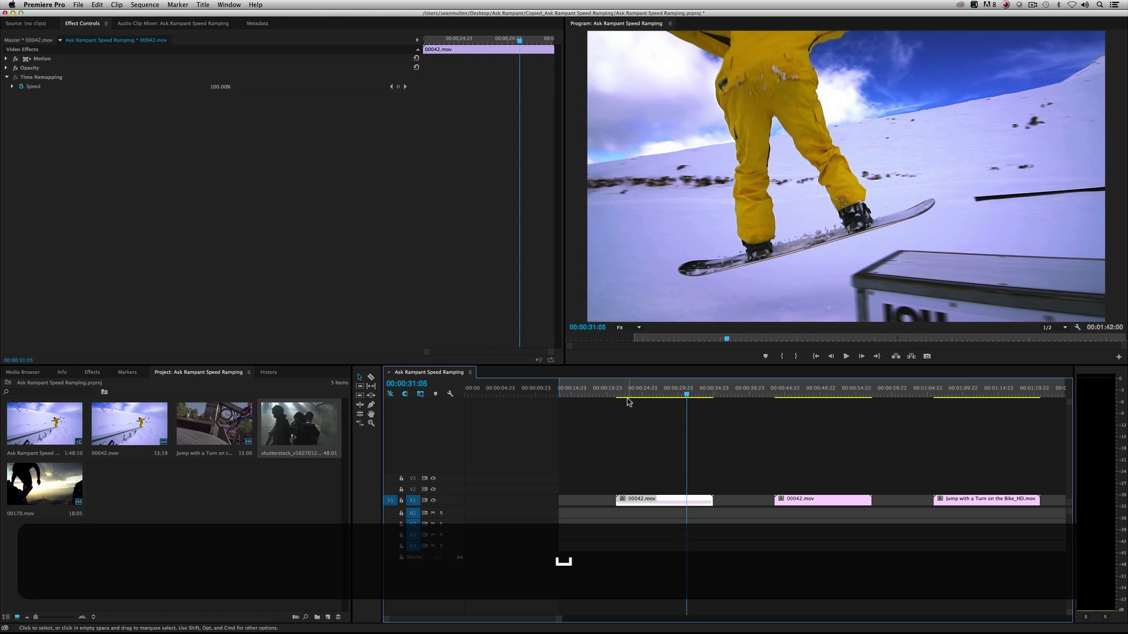
click(626, 393)
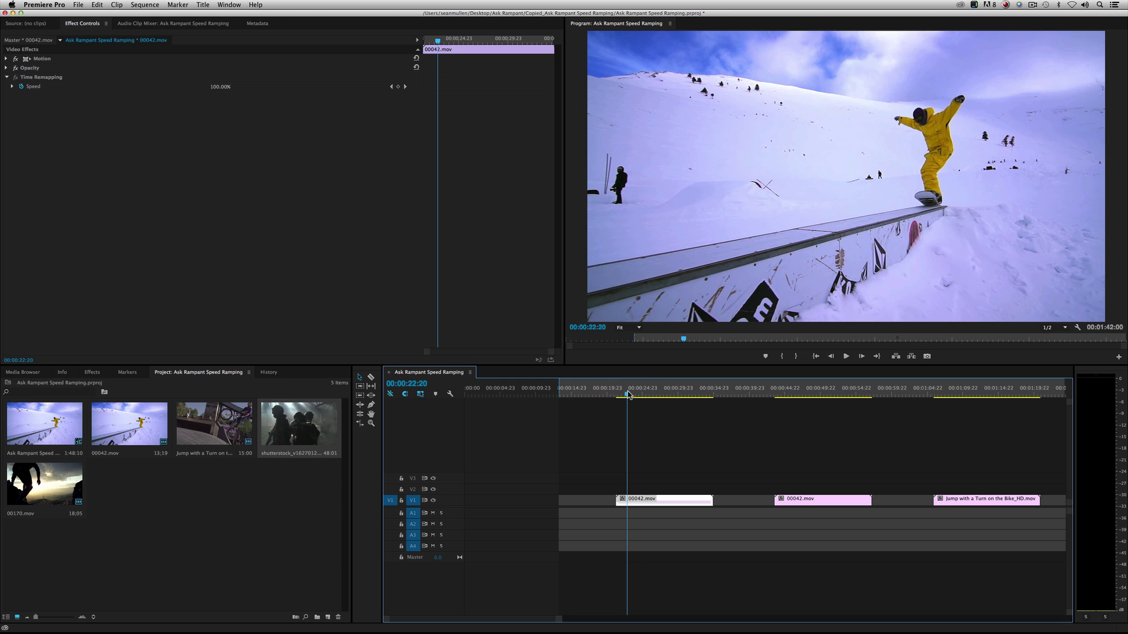
mouse_move(631, 395)
mouse_down()
mouse_move(660, 394)
mouse_move(623, 393)
mouse_up()
key(space)
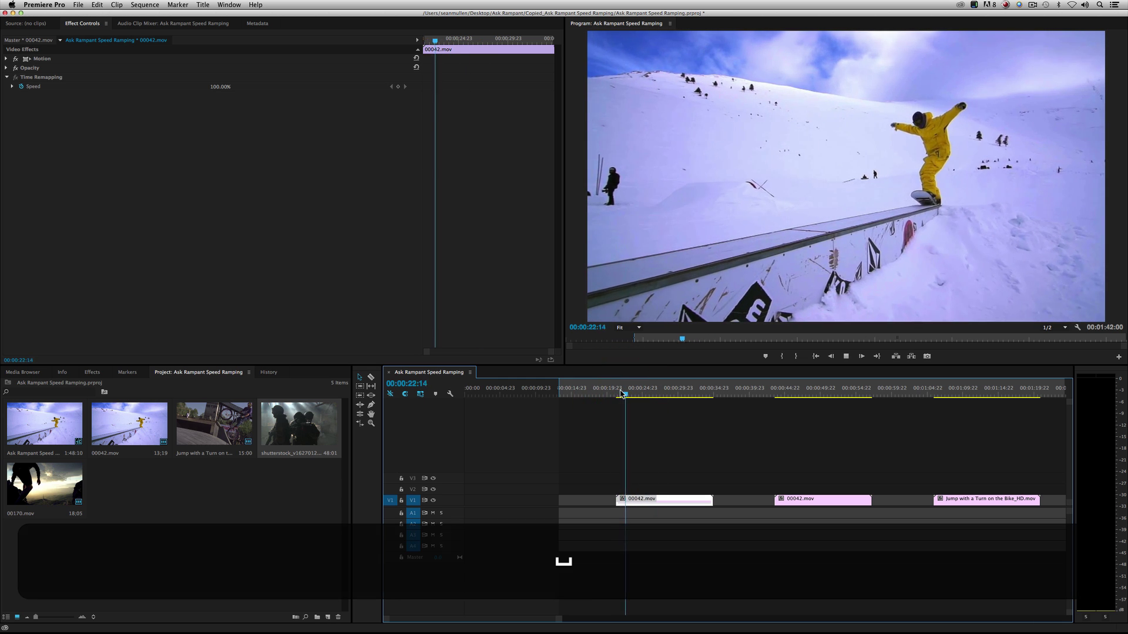
key(space)
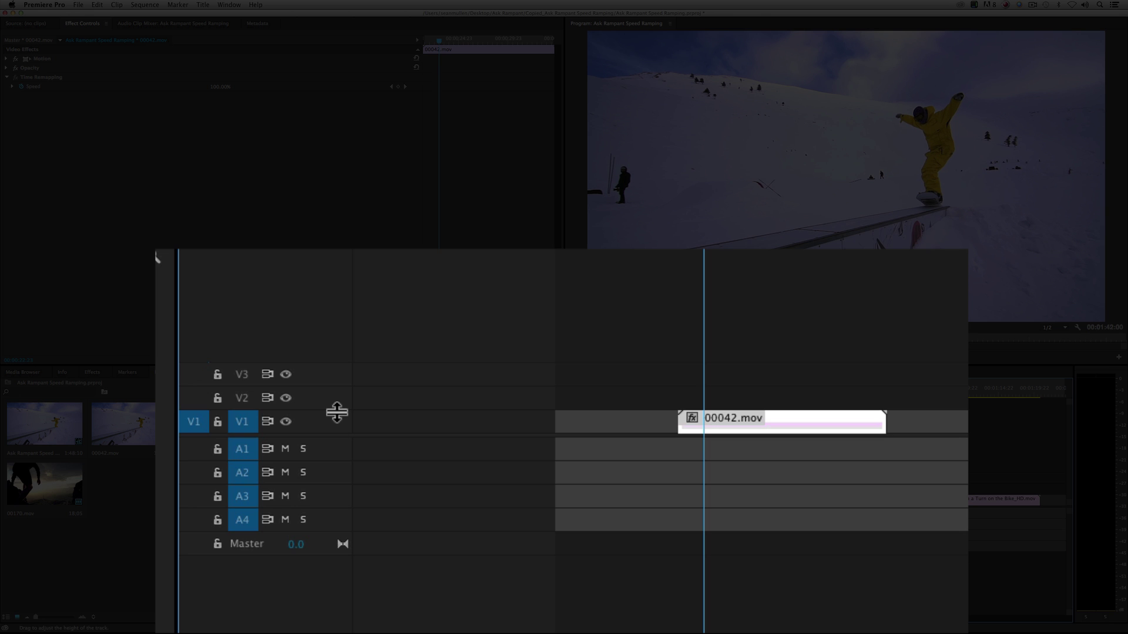
Step: Enlarge the V1 track's height and check the first 00042.mov clip's Time Remapping options for showing clip keyframes
drag(323, 414, 337, 317)
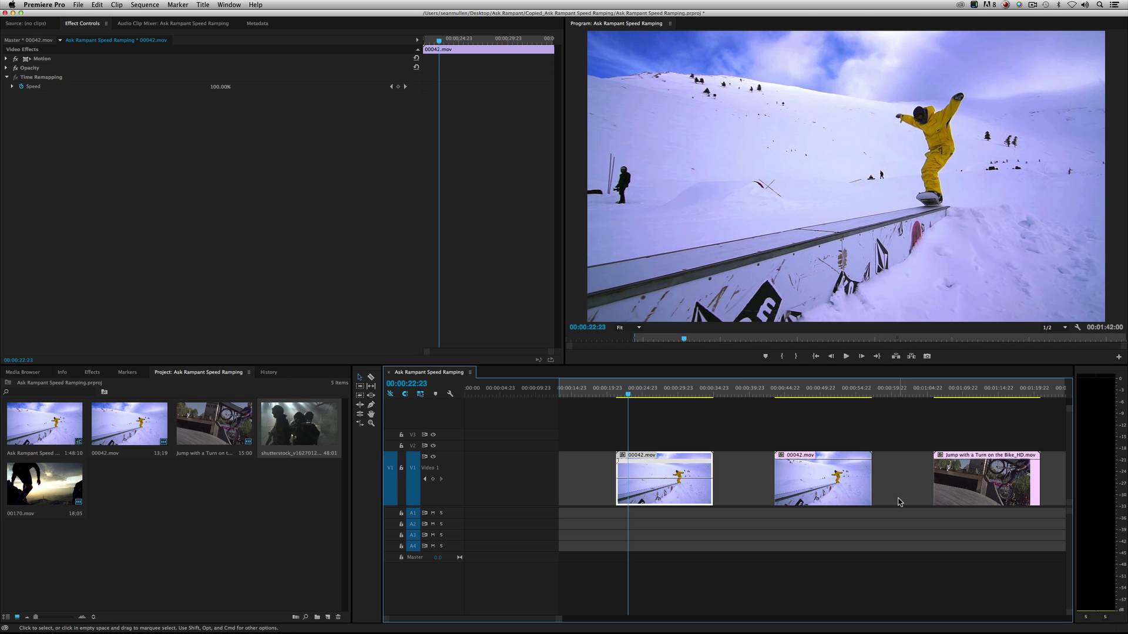
right_click(674, 488)
mouse_move(726, 624)
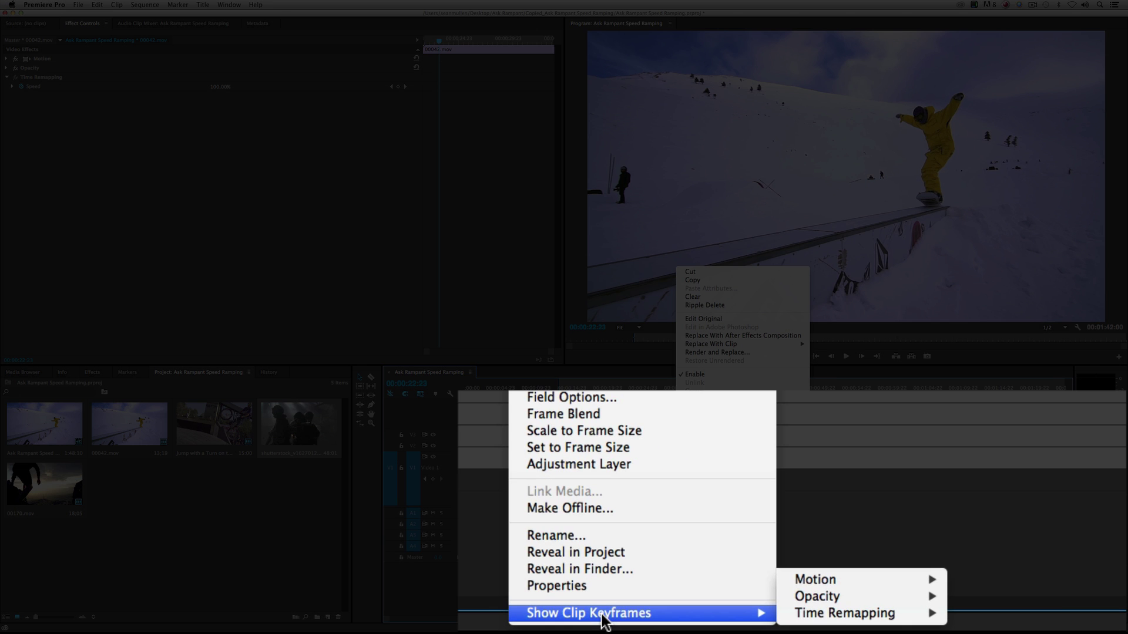
mouse_move(875, 618)
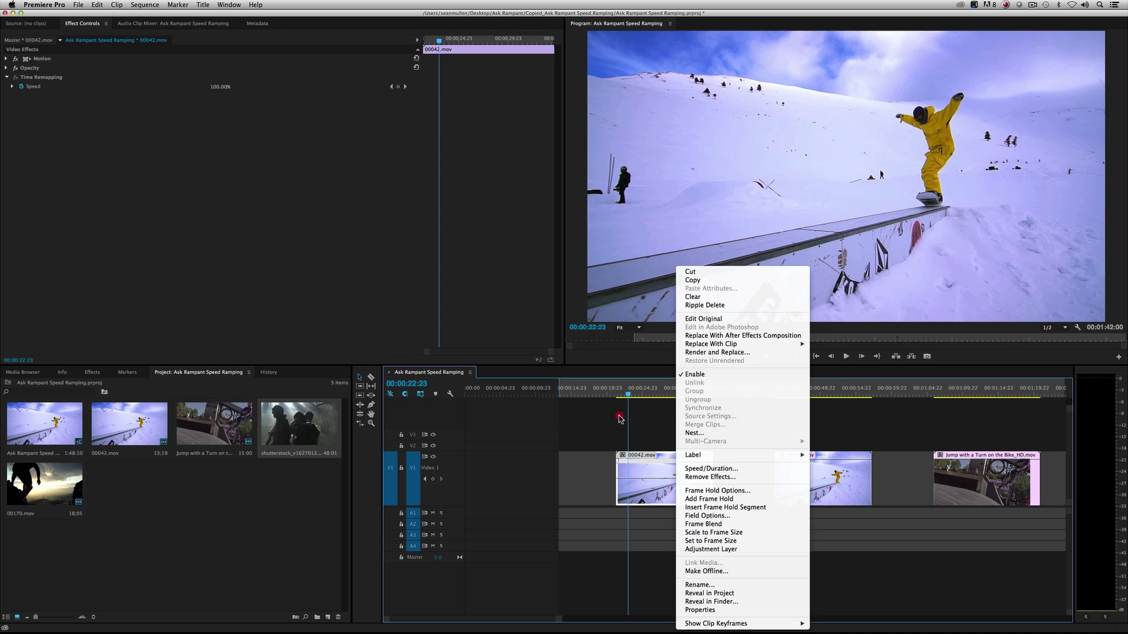
click(619, 416)
Step: Add a speed keyframe to the first 00042.mov clip at 00:00:26:20, while the snowboarder is on the rail
drag(656, 392, 618, 402)
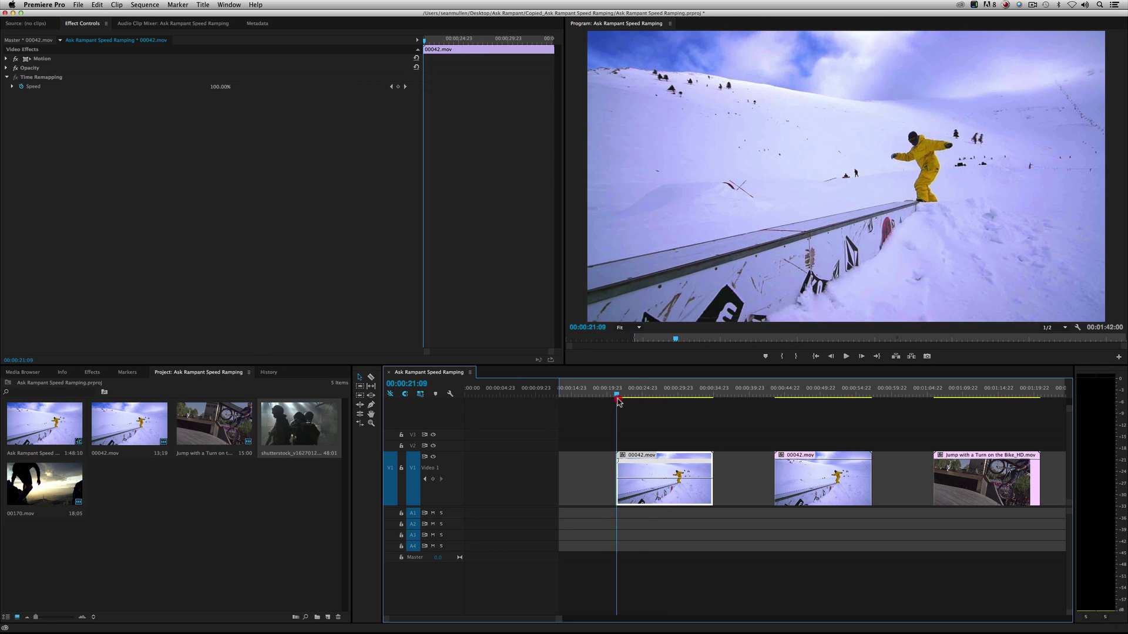
drag(618, 401, 619, 402)
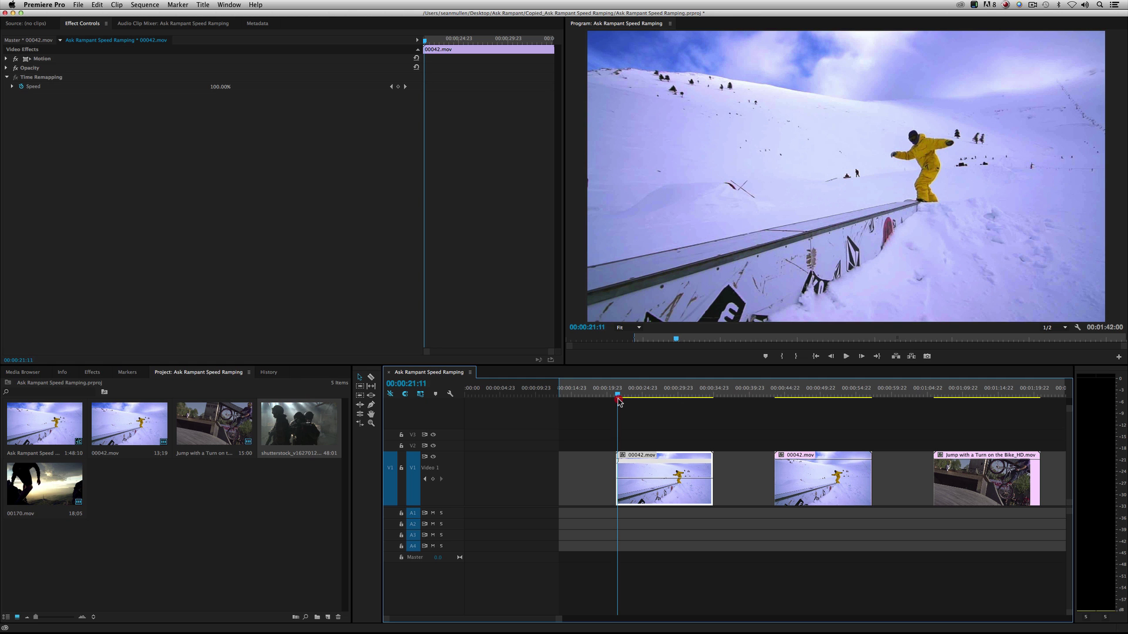
drag(619, 402, 657, 406)
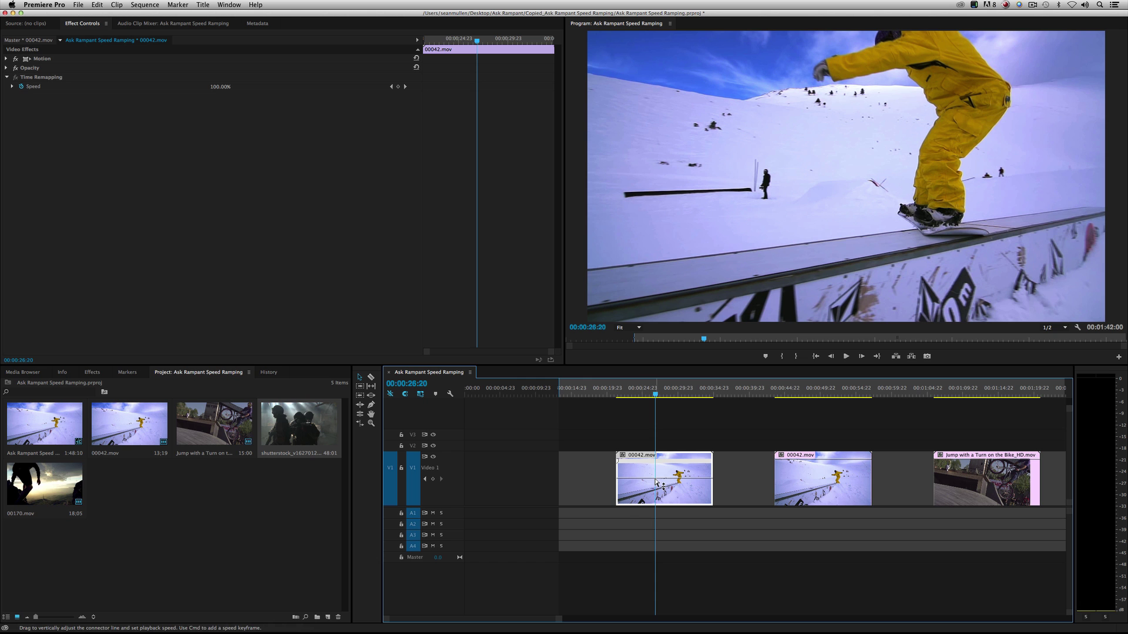
drag(557, 622, 523, 619)
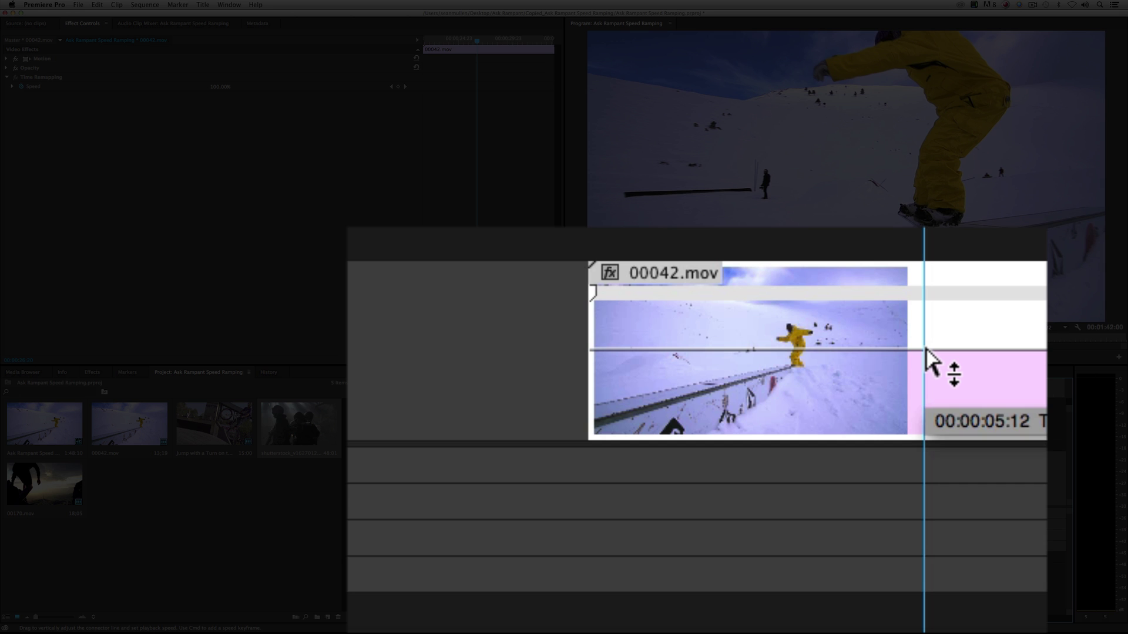
super+click(926, 350)
click(926, 350)
Step: Raise the speed of the clip section after the keyframe to 602%
drag(926, 350, 926, 300)
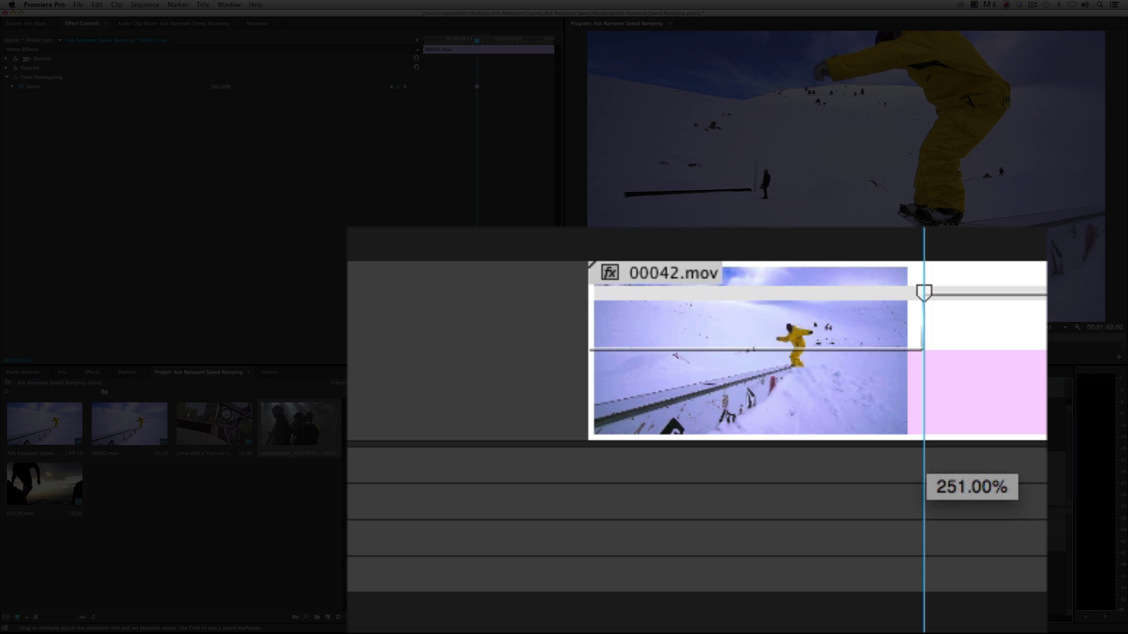
drag(926, 292, 926, 349)
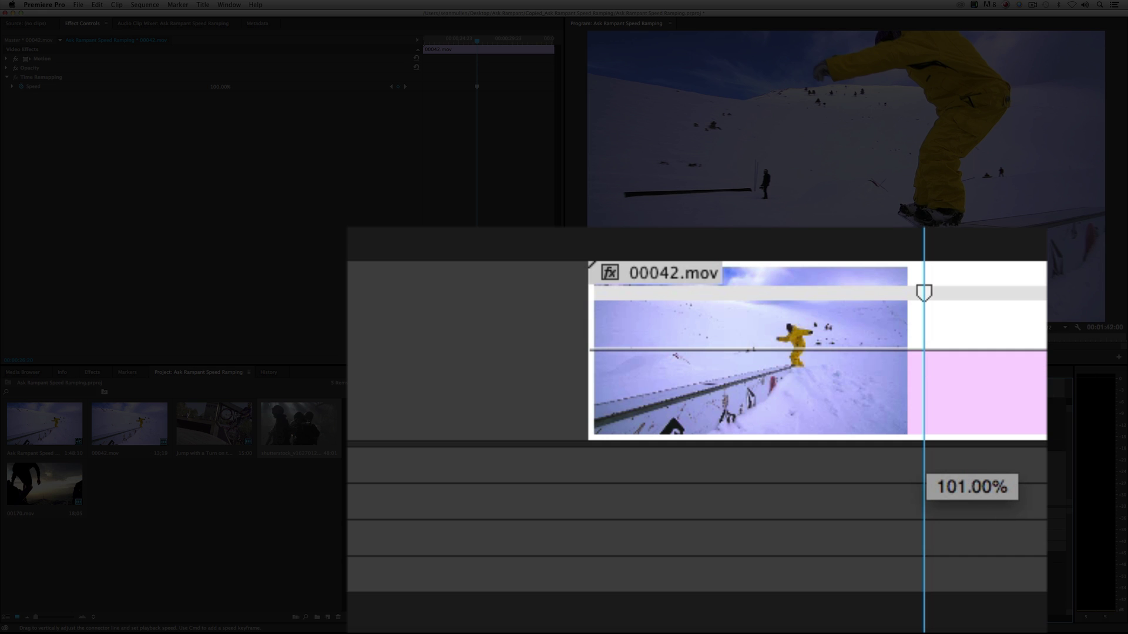
drag(926, 350, 925, 266)
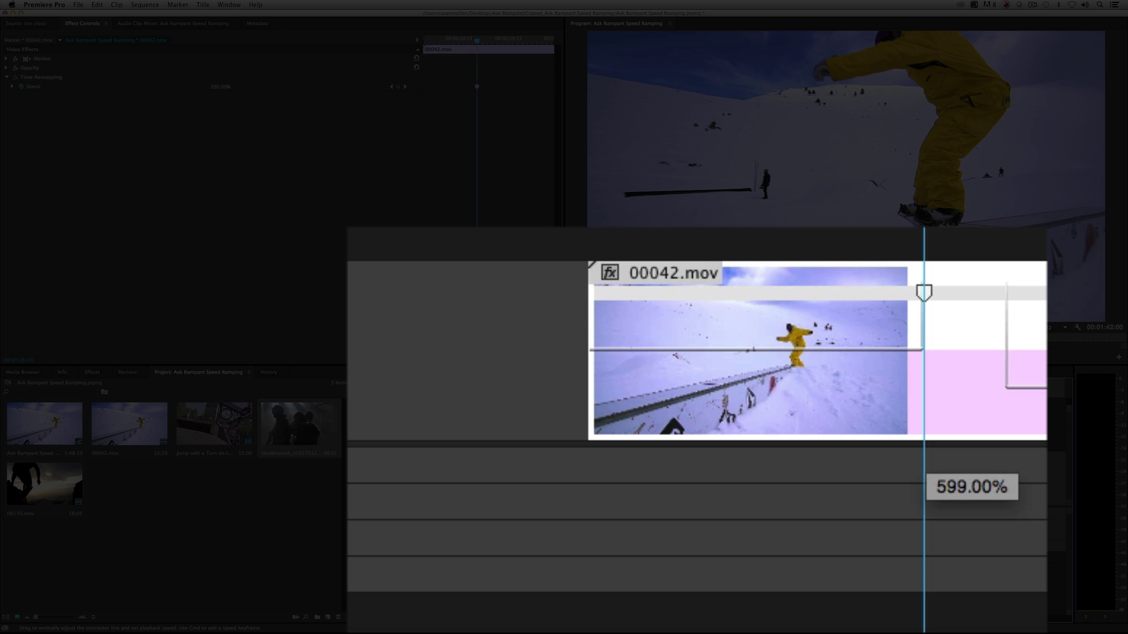
drag(926, 265, 926, 264)
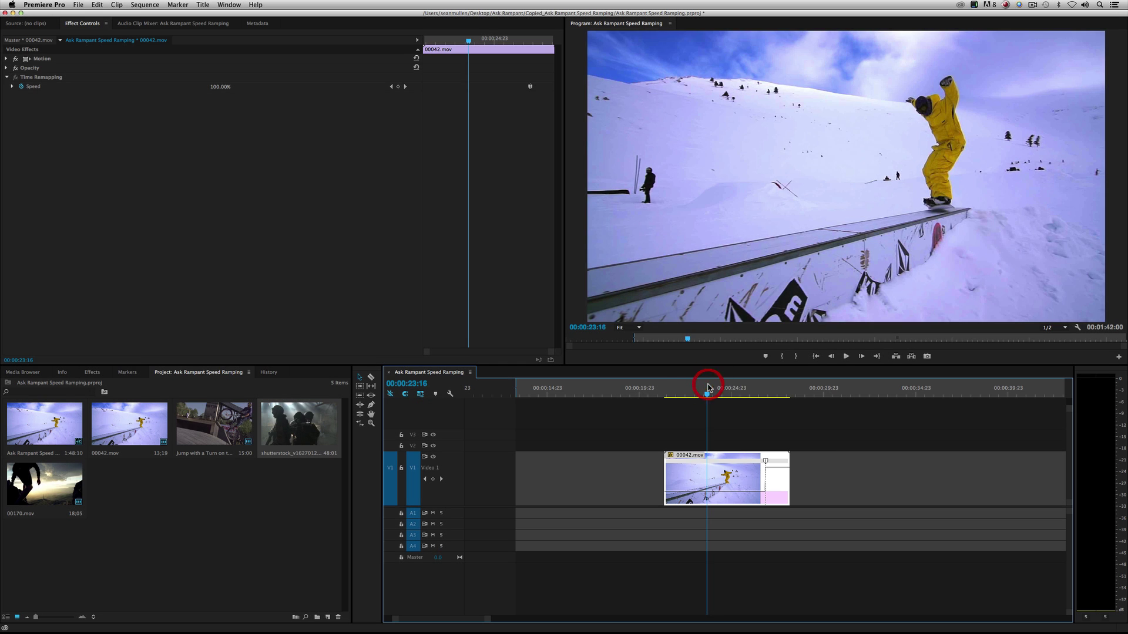
Step: Play the clip from its start and replay the part around the keyframe to review the speed change
drag(707, 382, 666, 385)
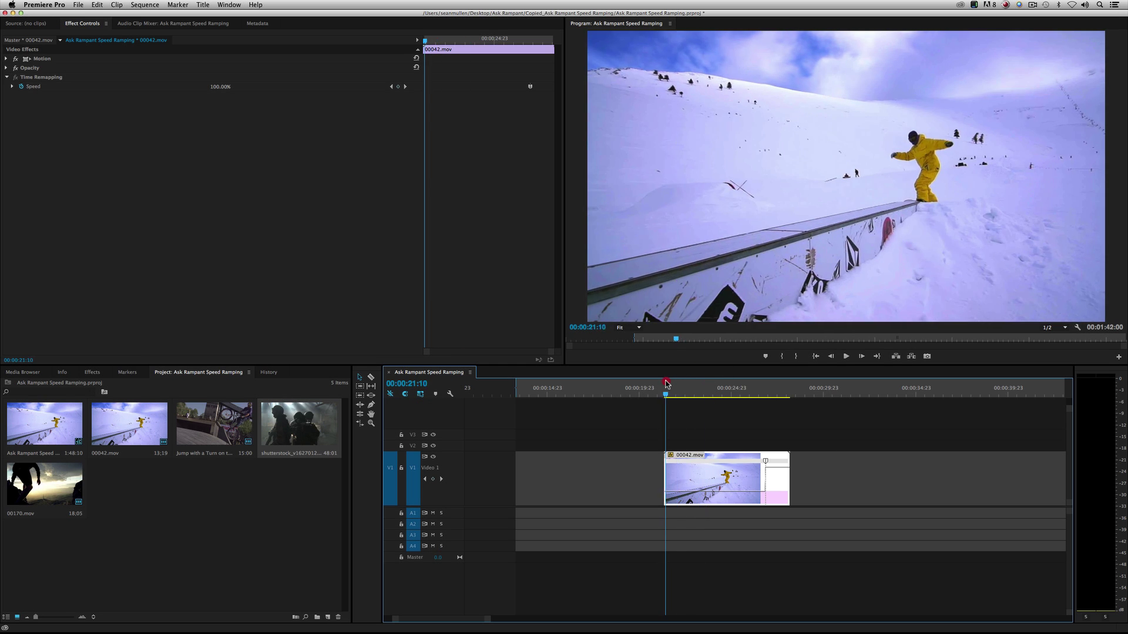
key(space)
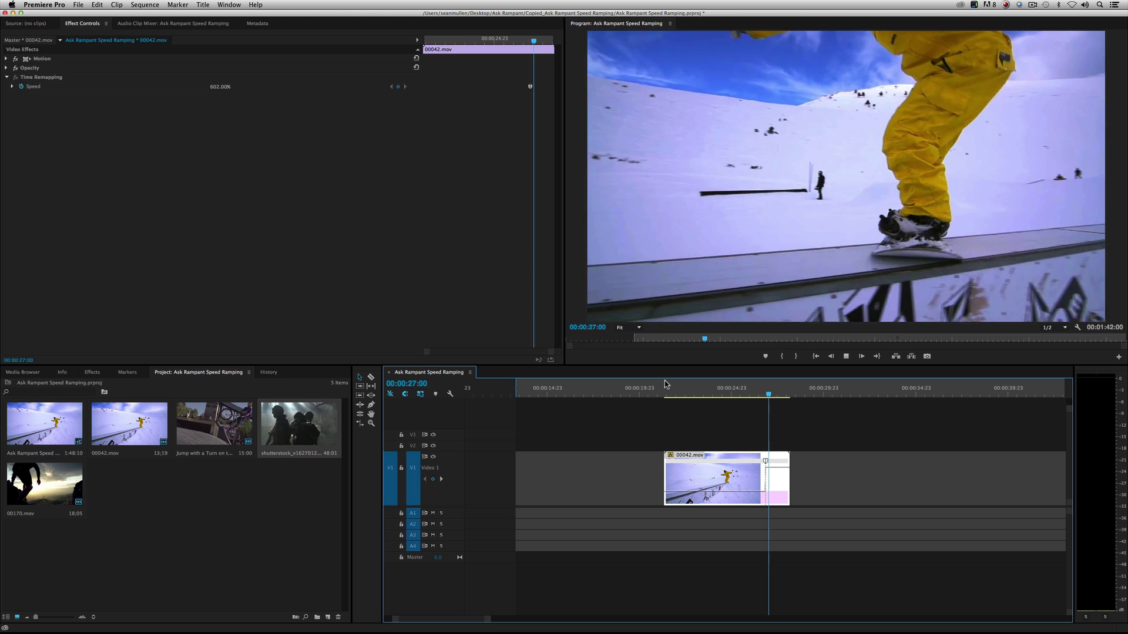
key(space)
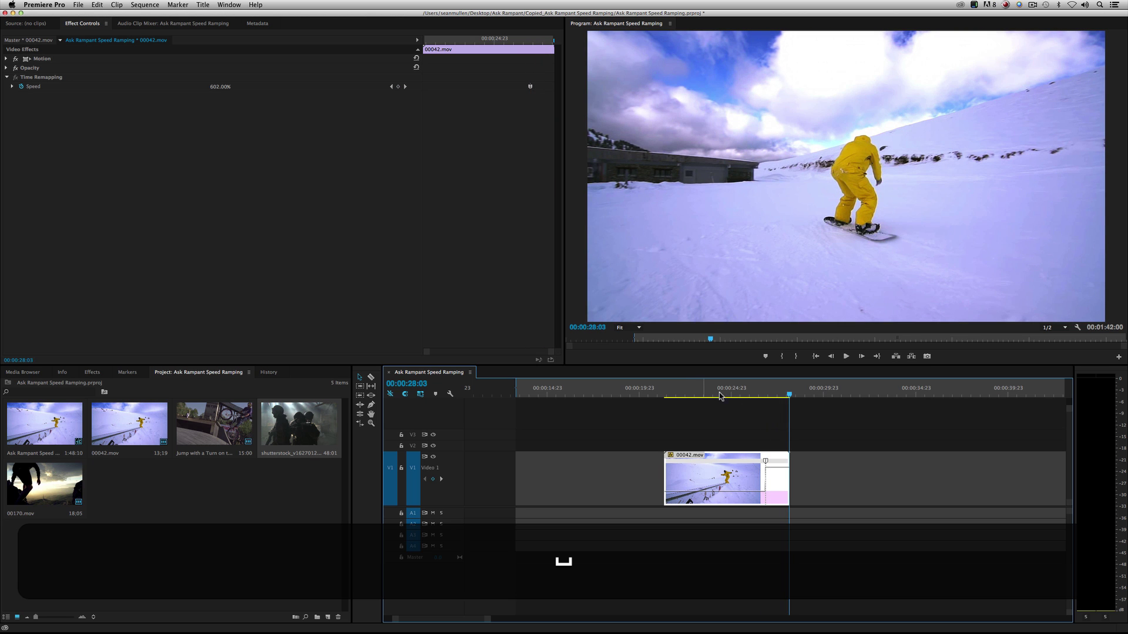
click(744, 390)
key(space)
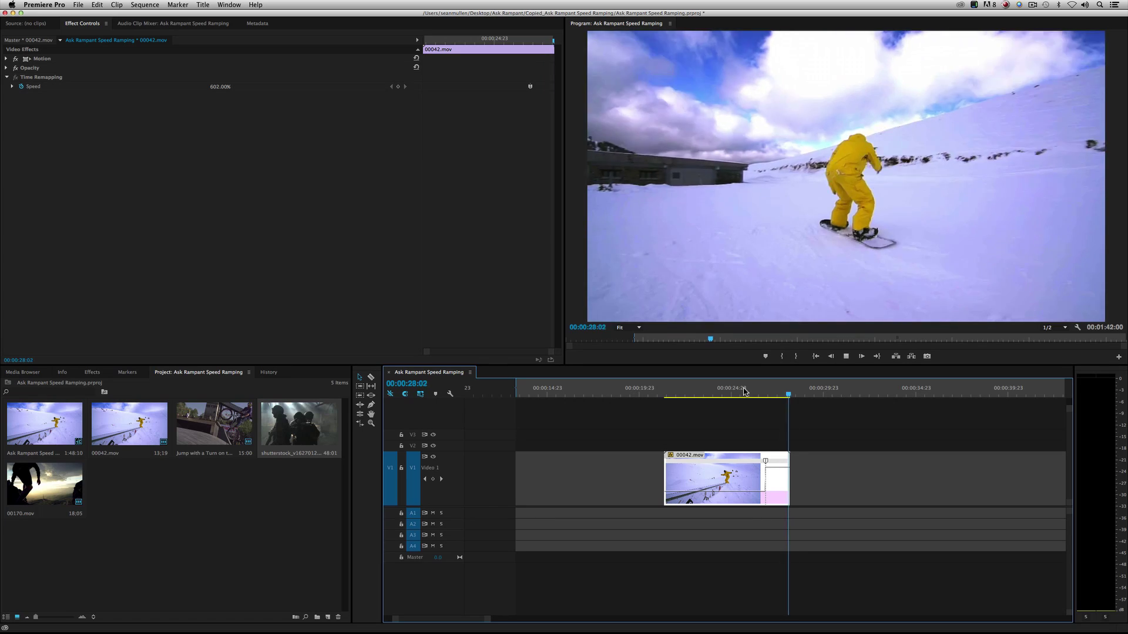
click(743, 390)
key(space)
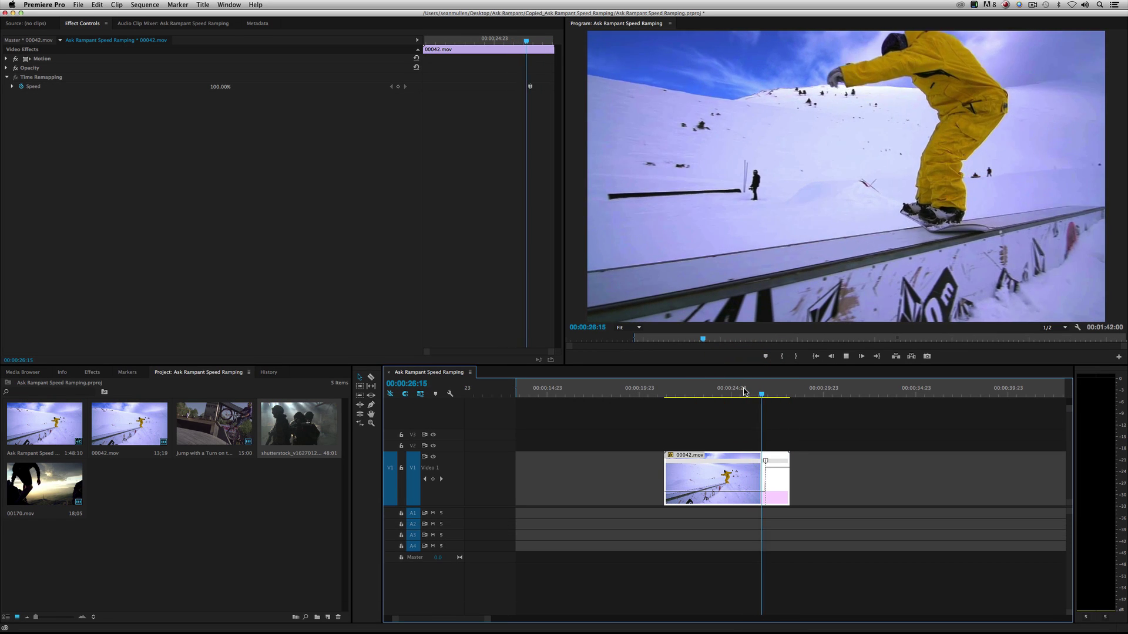
key(space)
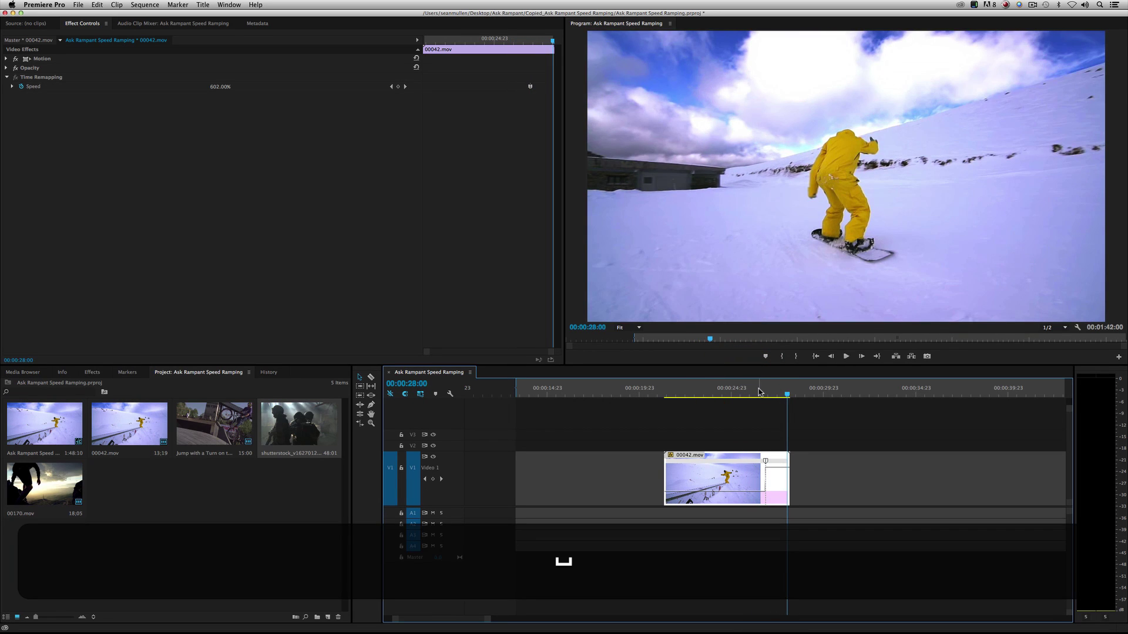
Step: Add a second speed keyframe at 00:00:27:09 and return the speed after it to 100%
click(758, 390)
key(space)
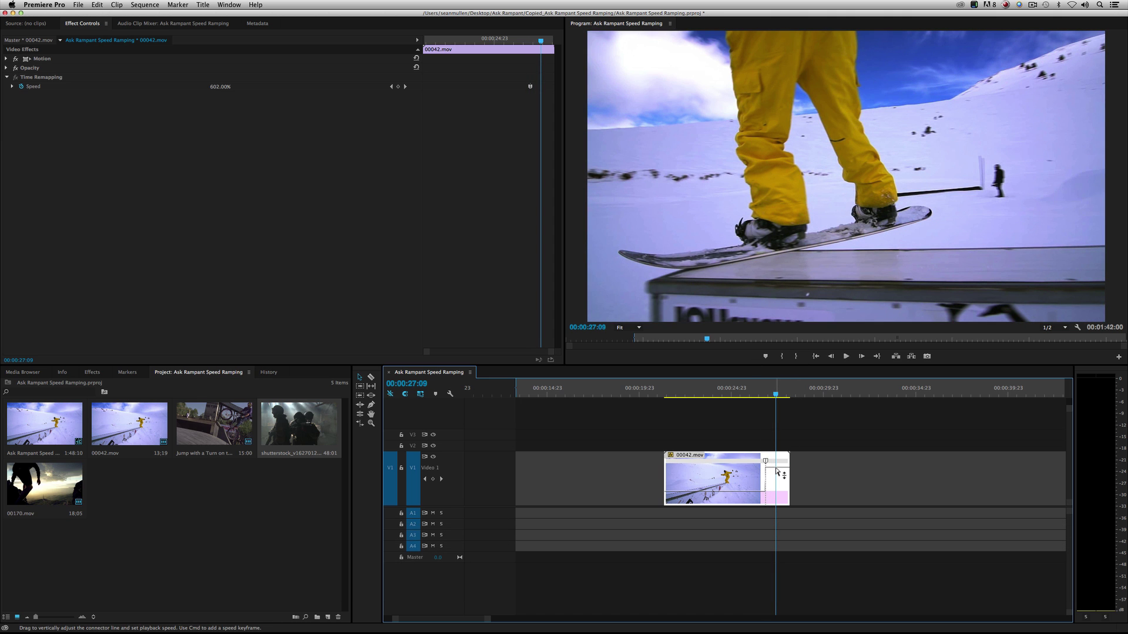
super+click(776, 469)
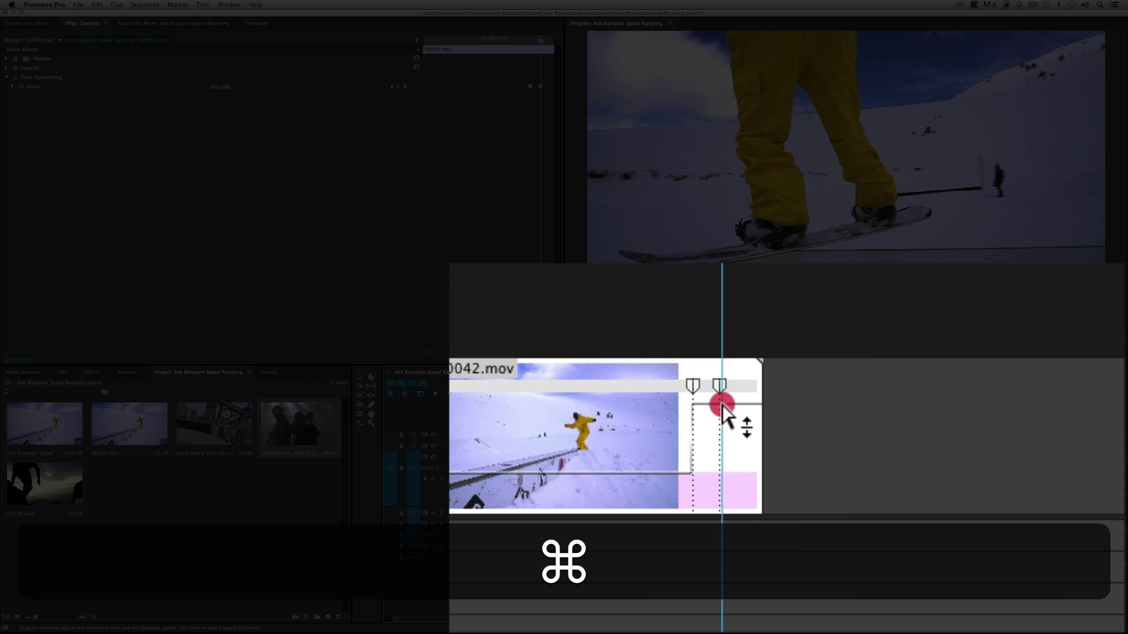
drag(722, 405, 722, 420)
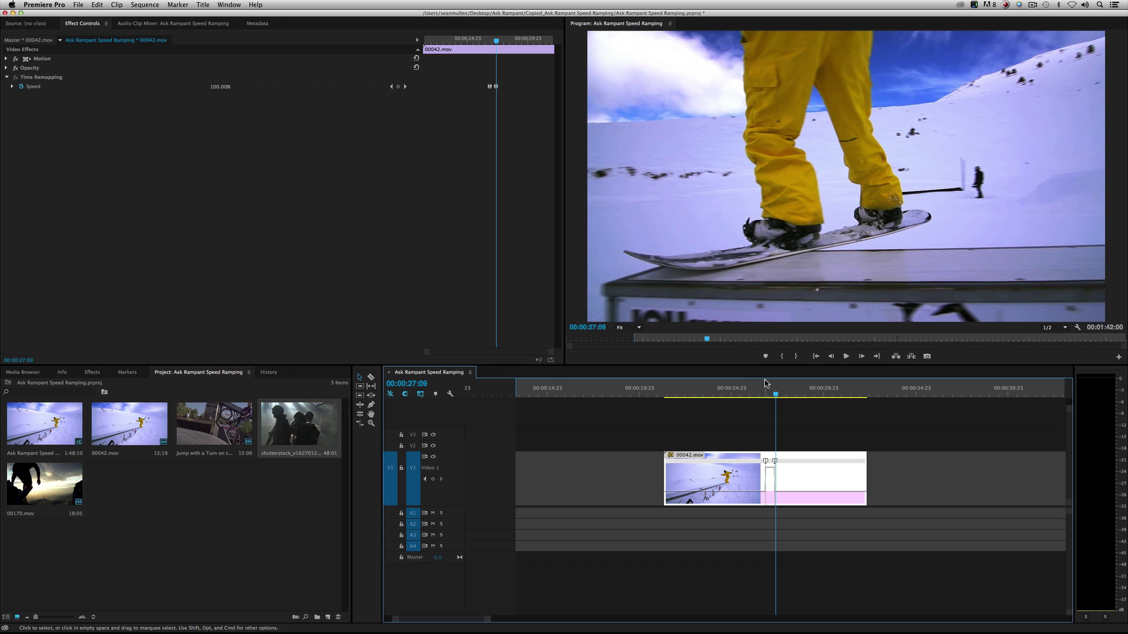
Step: Add a third speed keyframe at 00:00:29:20, just after the jump, and raise the speed after it to 1000%
drag(770, 388, 666, 387)
key(space)
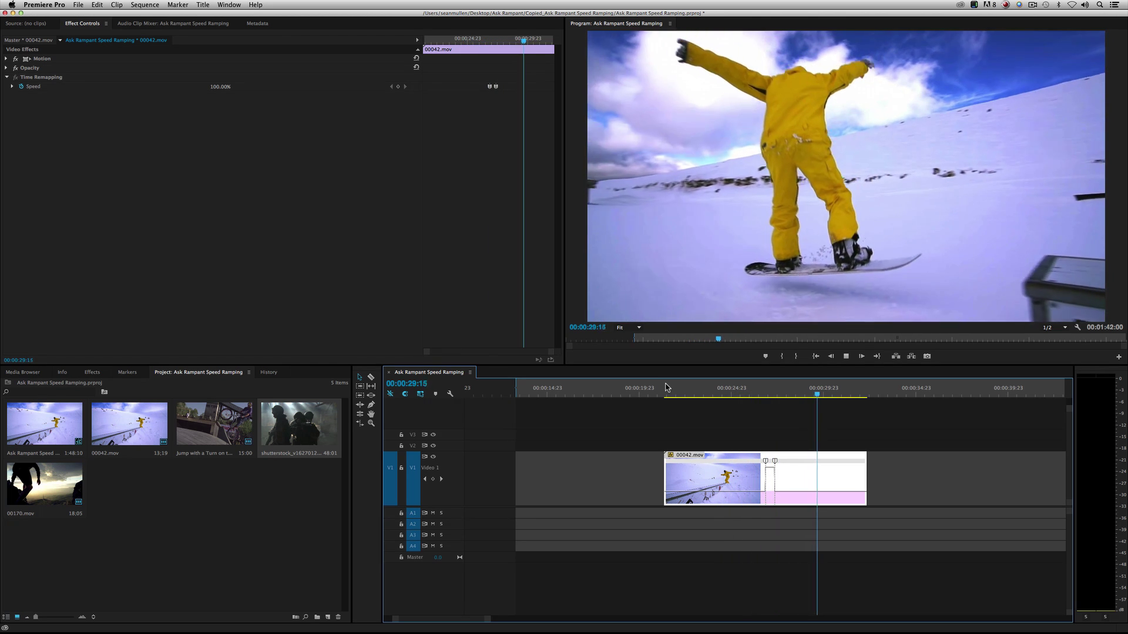
key(space)
key(super)
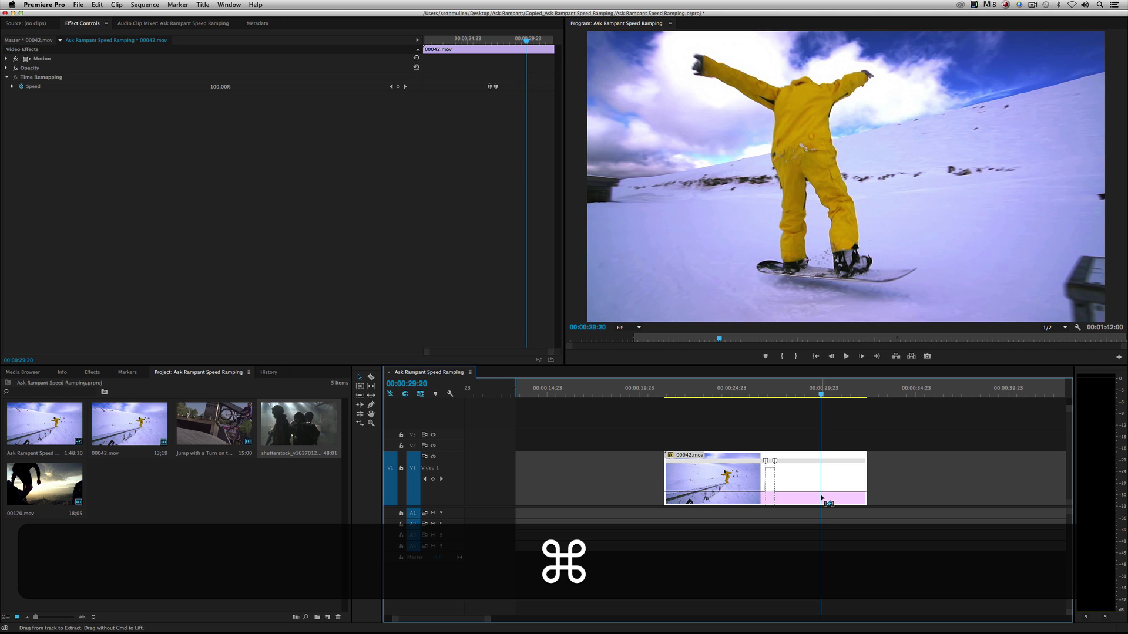
drag(822, 496, 820, 466)
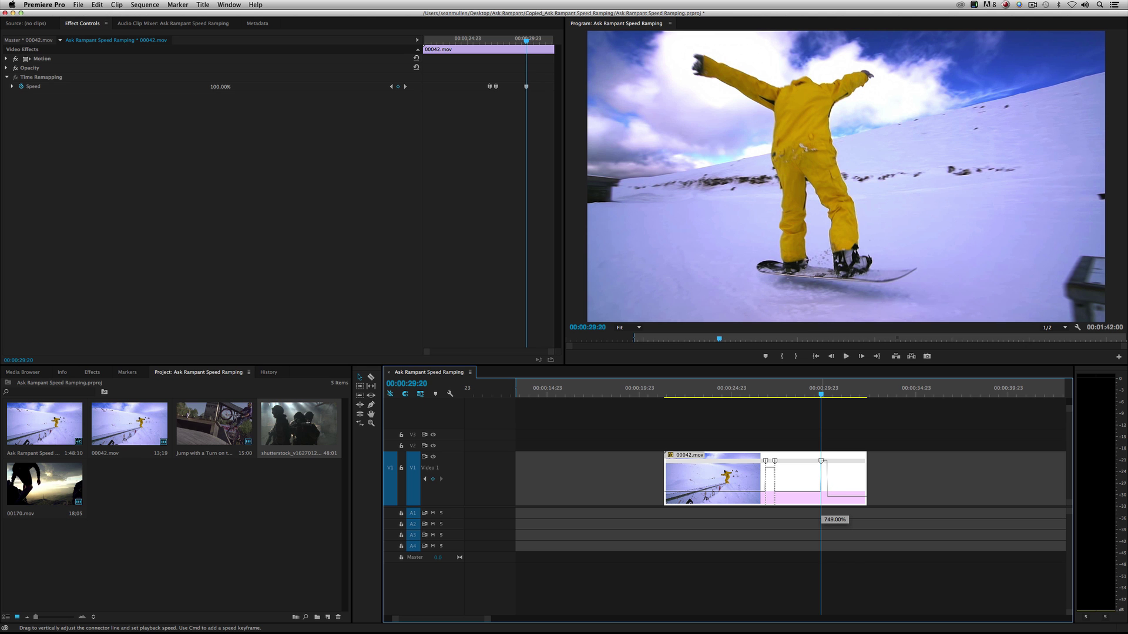
drag(822, 495, 822, 491)
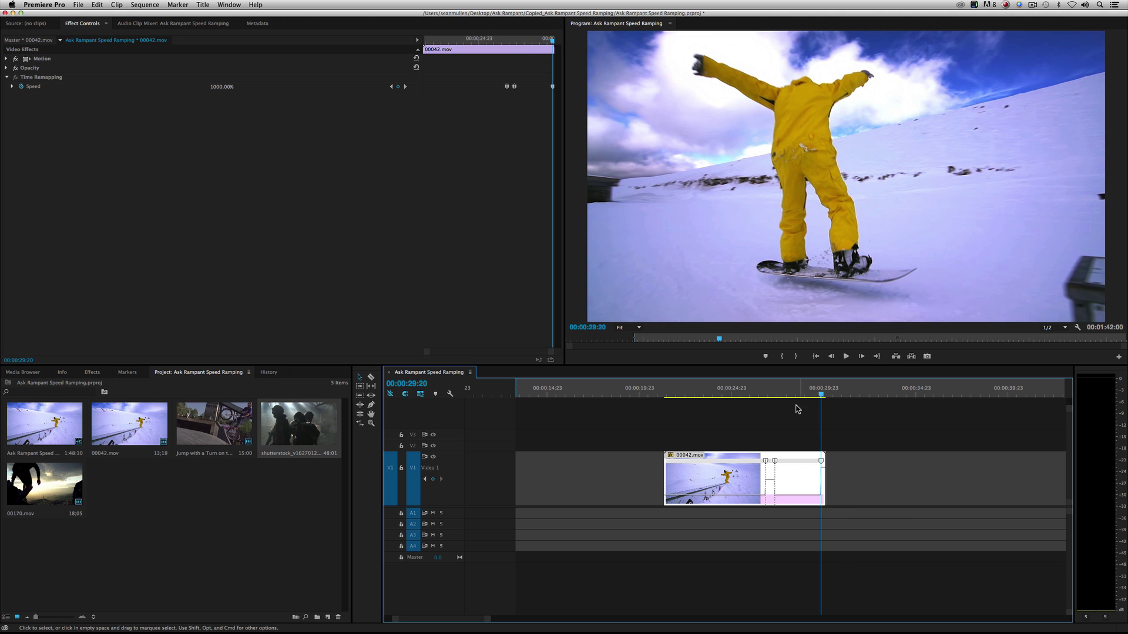
Step: Play the clip from start to end to review all of its speed changes
click(762, 391)
drag(762, 390, 660, 385)
key(space)
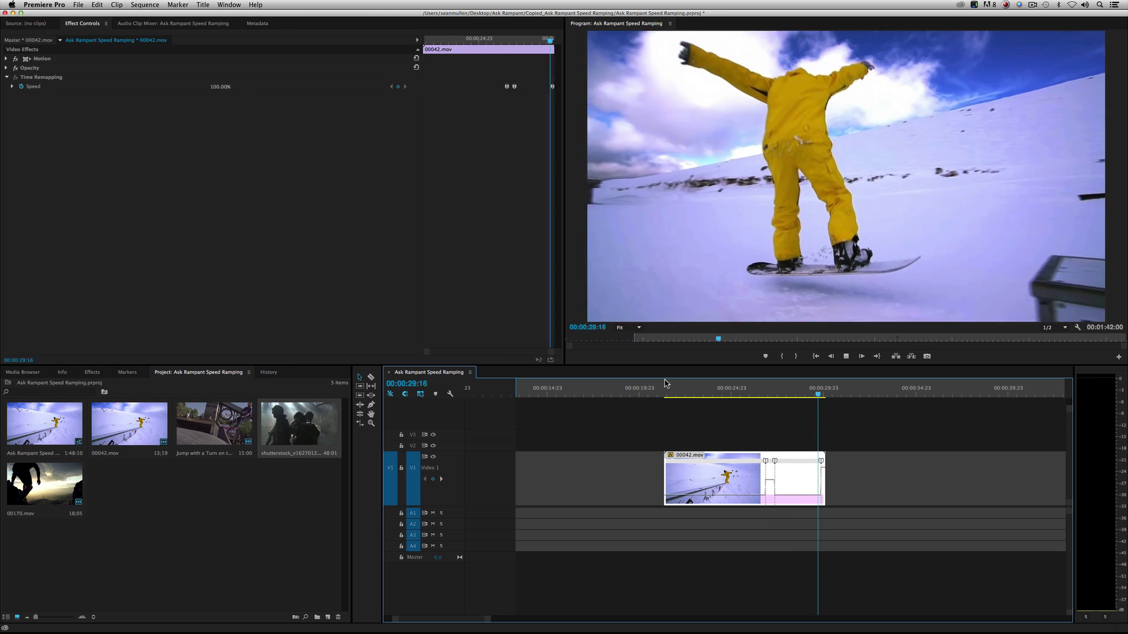
key(space)
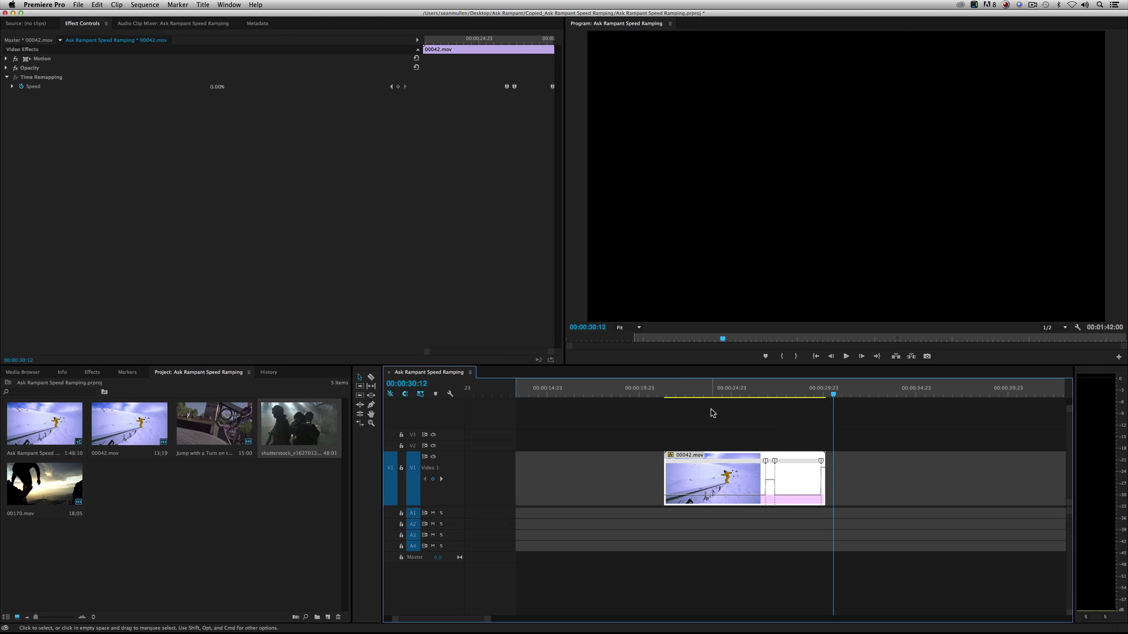
Step: Add a clip marker to 00042.mov at 00:00:24:09, where the rider is on the rail
mouse_move(719, 388)
mouse_down()
mouse_move(784, 392)
mouse_move(722, 390)
mouse_up()
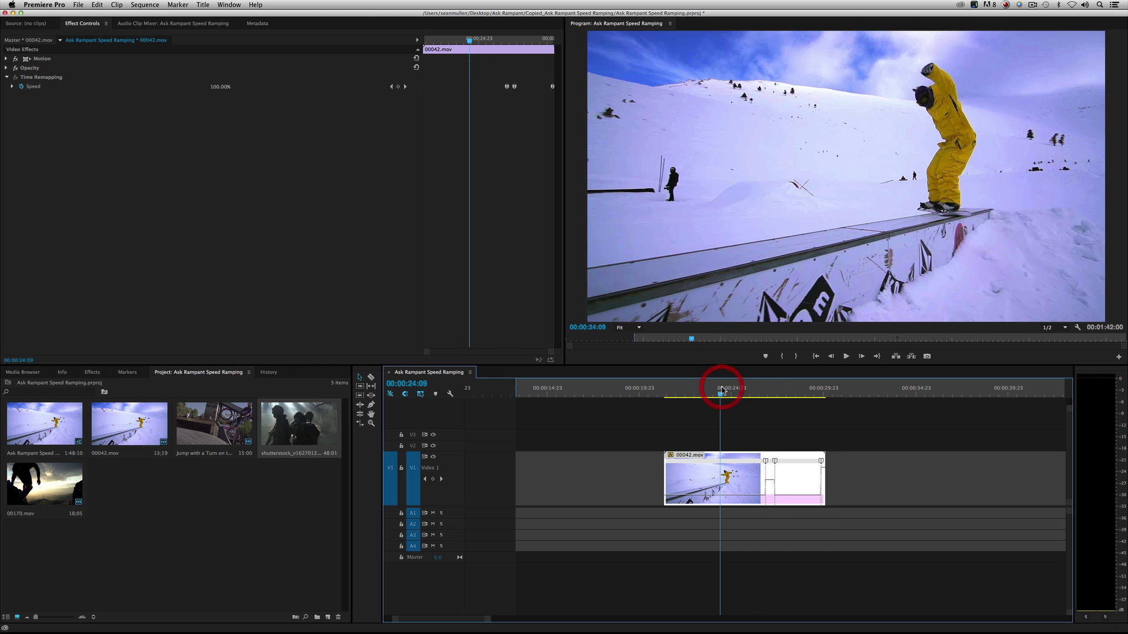
key(m)
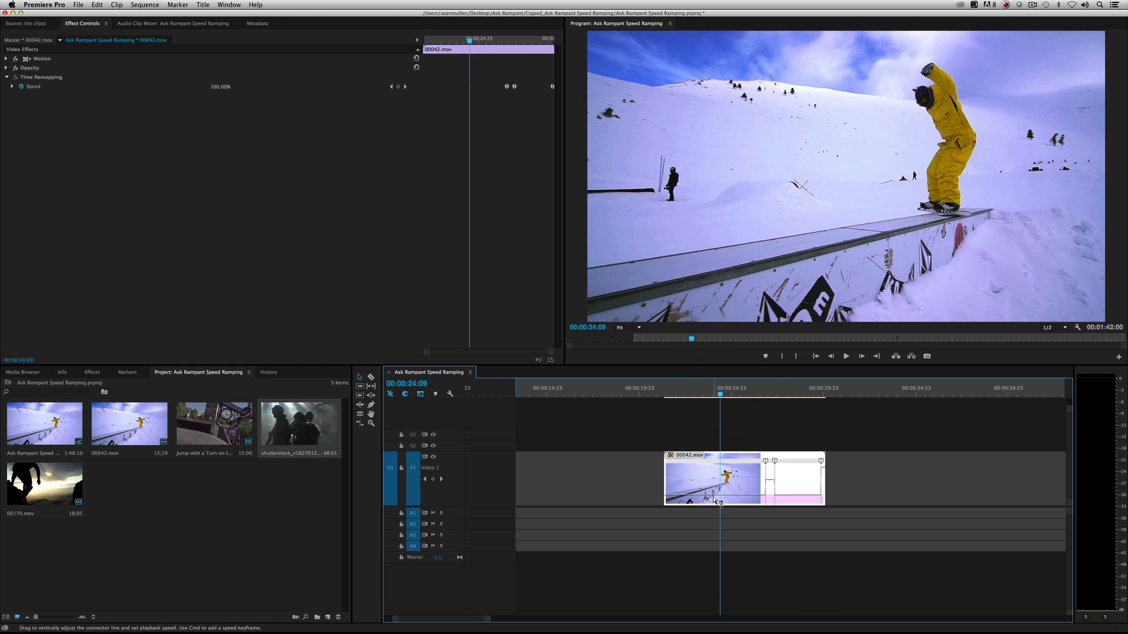
Step: Try an extra speed keyframe at 00:00:24:09 with a much faster speed after it, and play the result
super+click(722, 501)
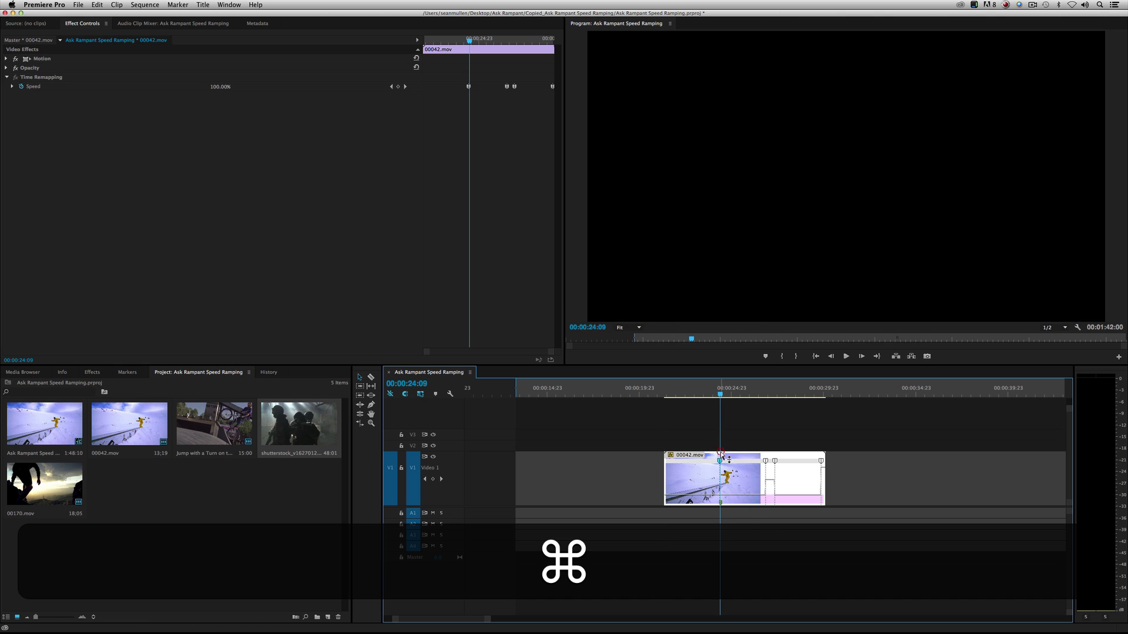
drag(733, 504, 734, 491)
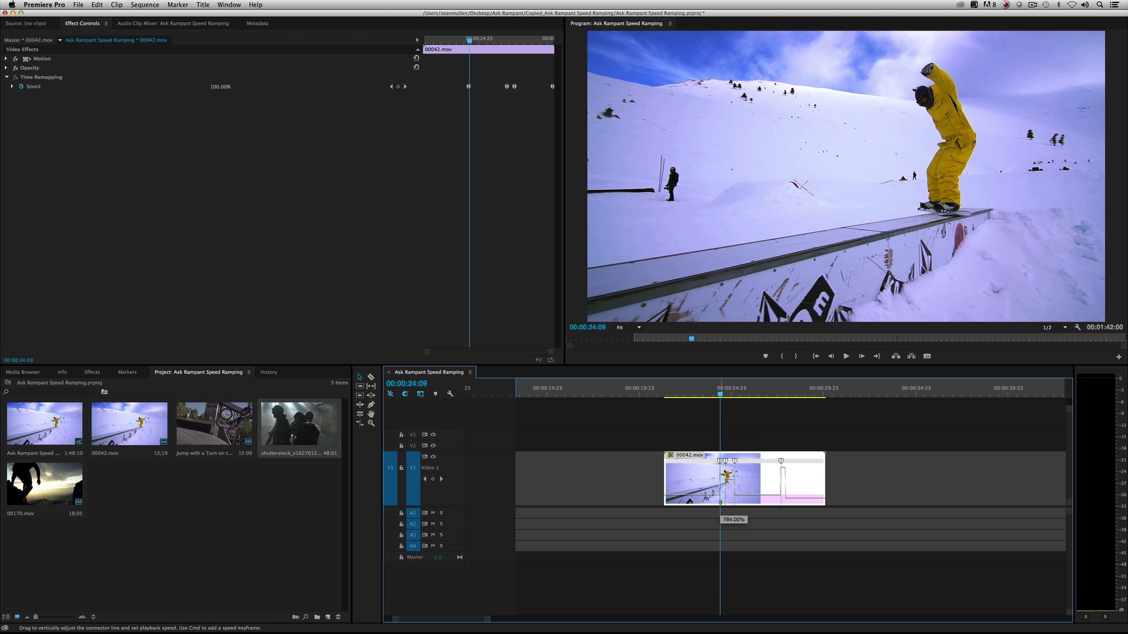
drag(728, 500, 729, 498)
click(707, 390)
key(space)
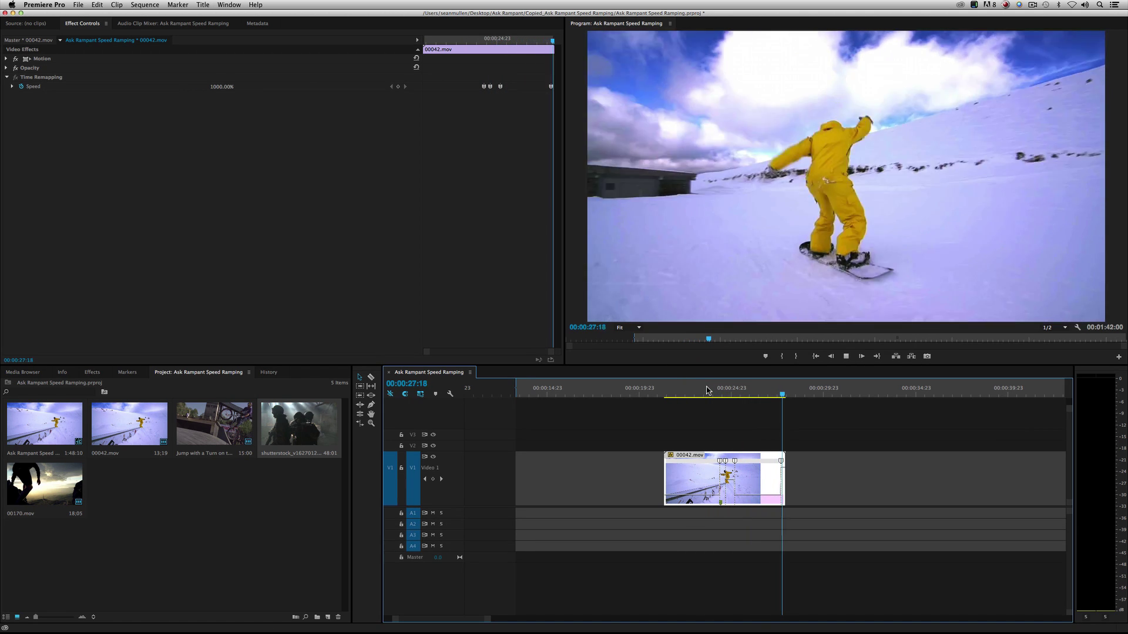
key(space)
click(732, 392)
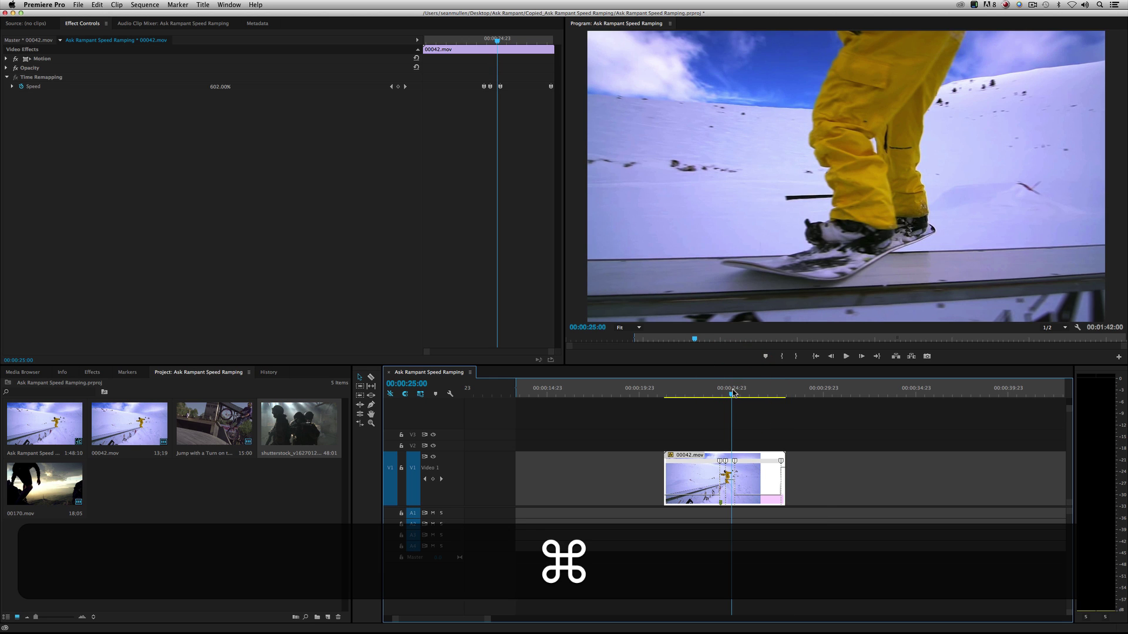
Step: Undo the last speed change and the extra speed keyframe at 00:00:24:09
key(super+z)
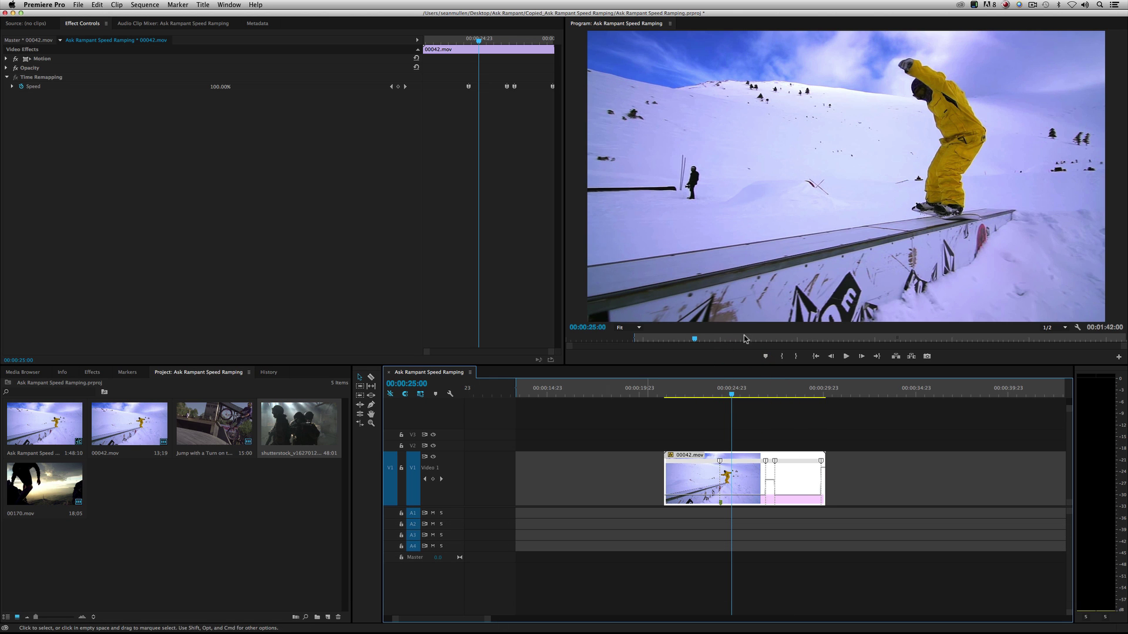
key(super+z)
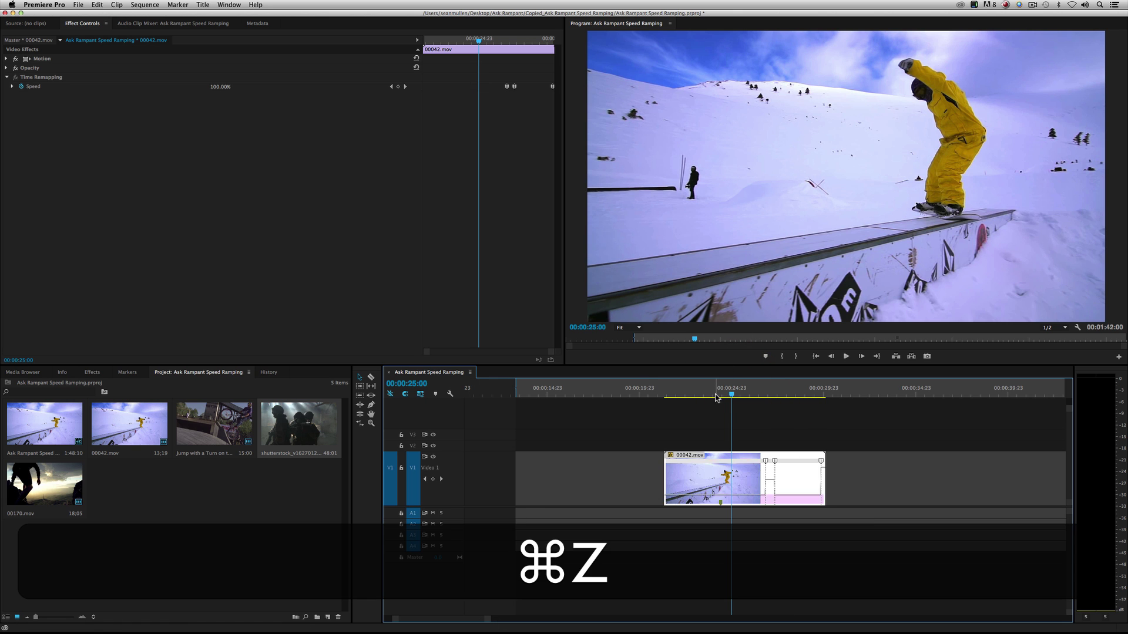
Step: Play the section around the abrupt speed change and return the playhead to just before it
click(763, 393)
key(space)
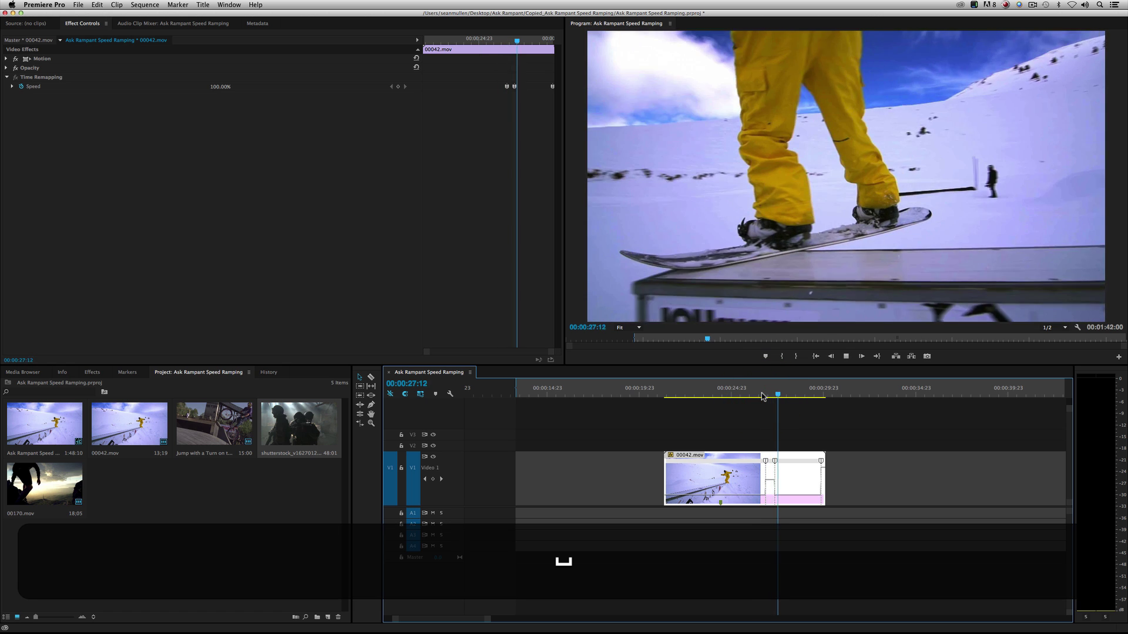
key(space)
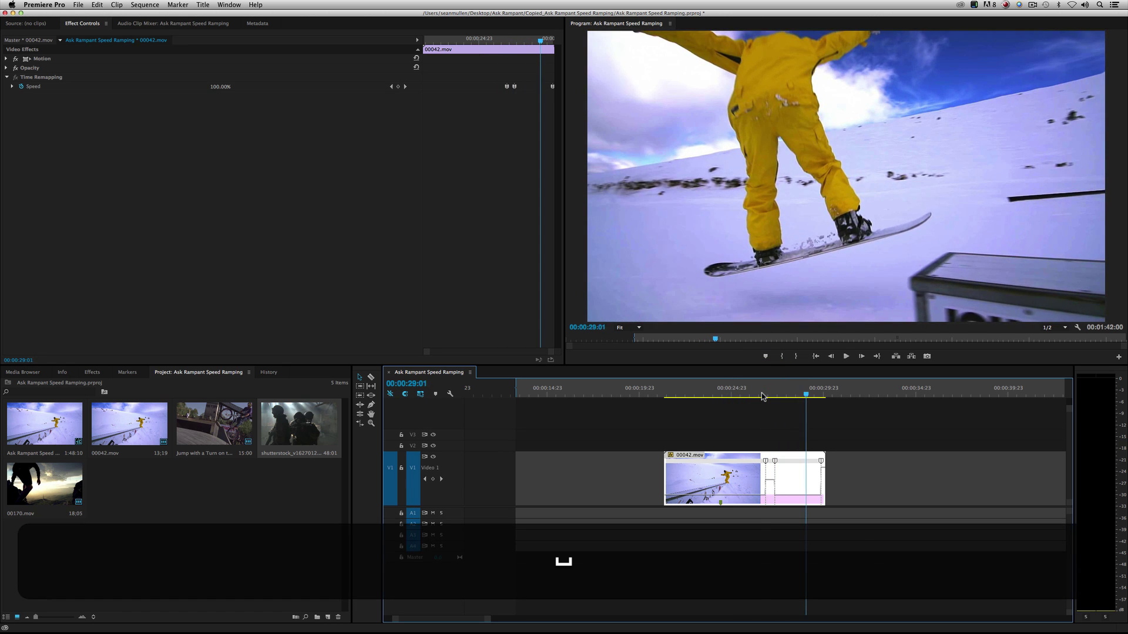
click(761, 394)
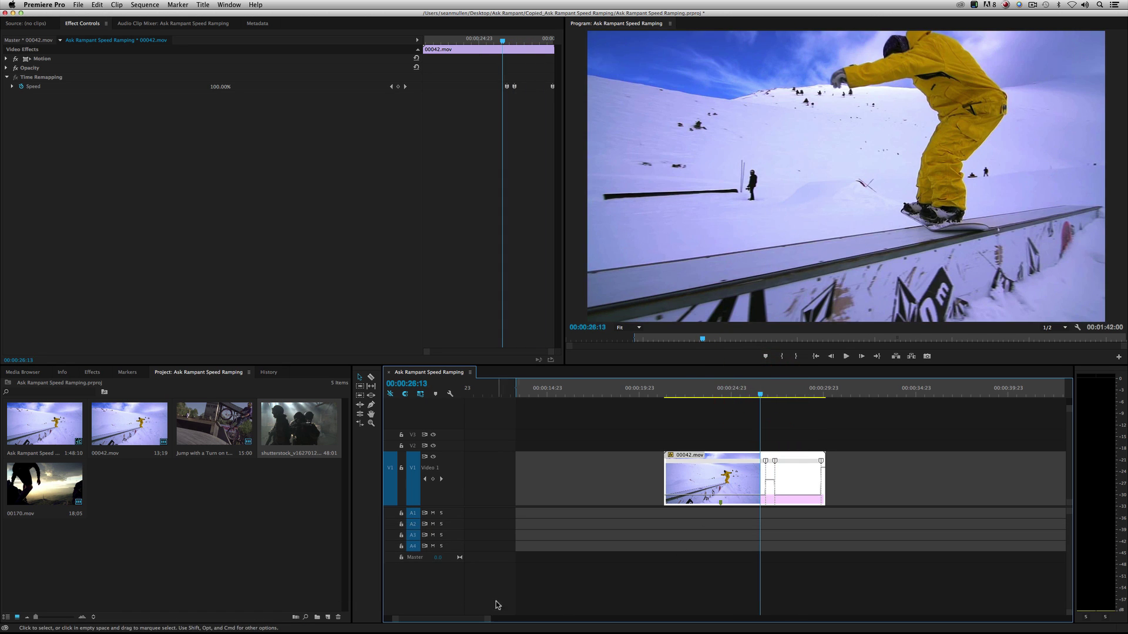
Step: Split the first speed keyframe into a gradual ramp from about 00:00:25:07 to 00:00:25:17 and play it
drag(489, 622, 452, 618)
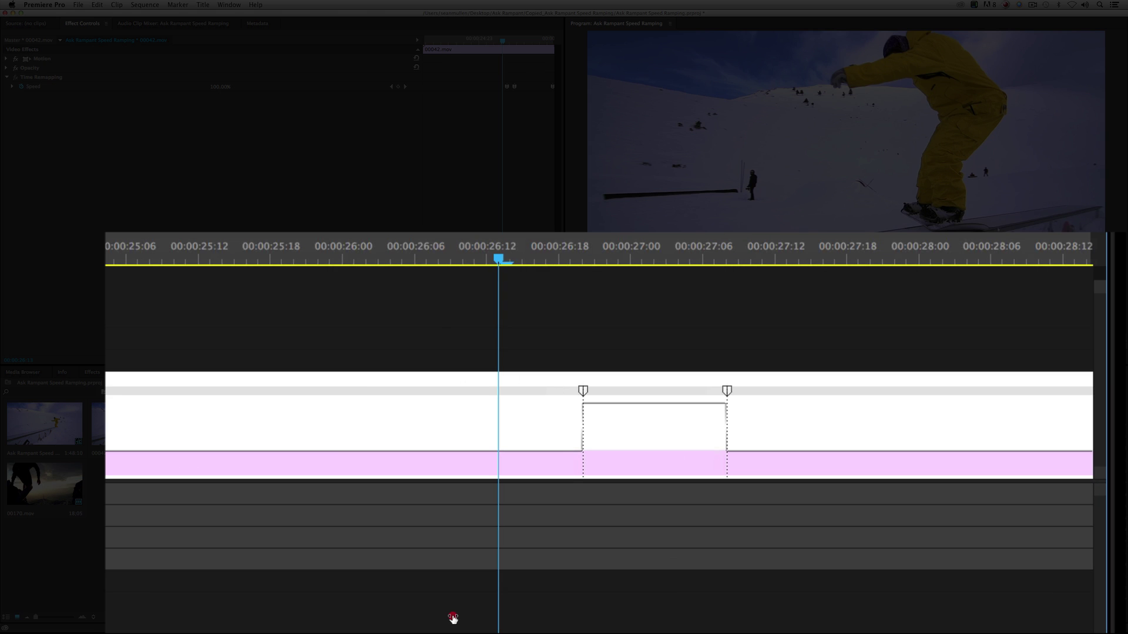
mouse_move(587, 256)
mouse_down()
mouse_move(755, 265)
mouse_move(581, 265)
mouse_up()
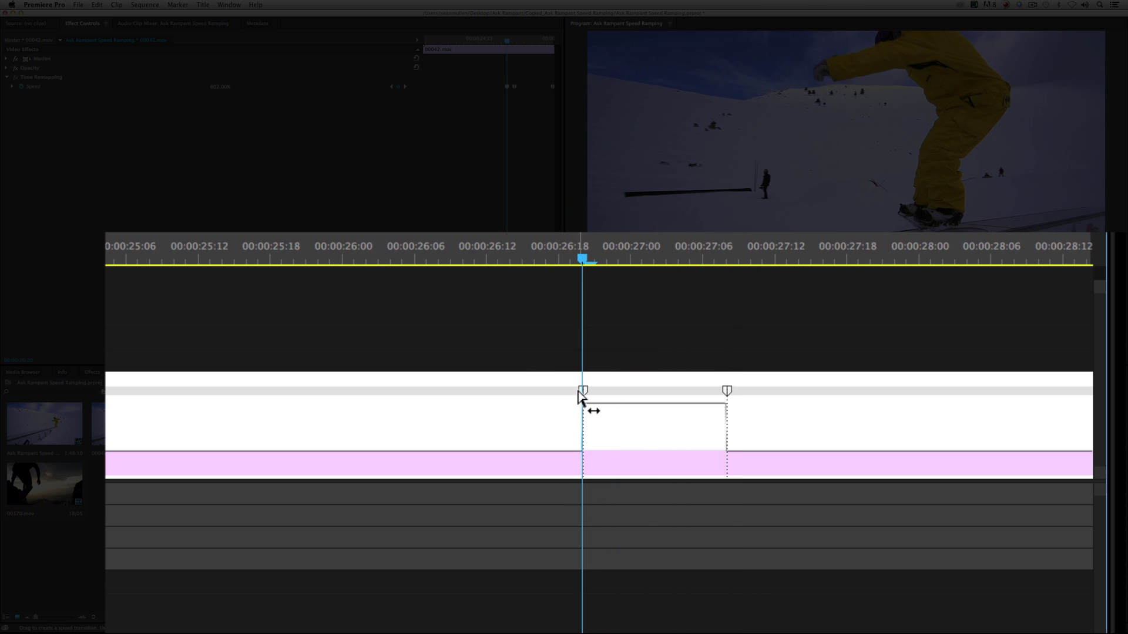
drag(582, 391, 131, 390)
click(108, 259)
key(space)
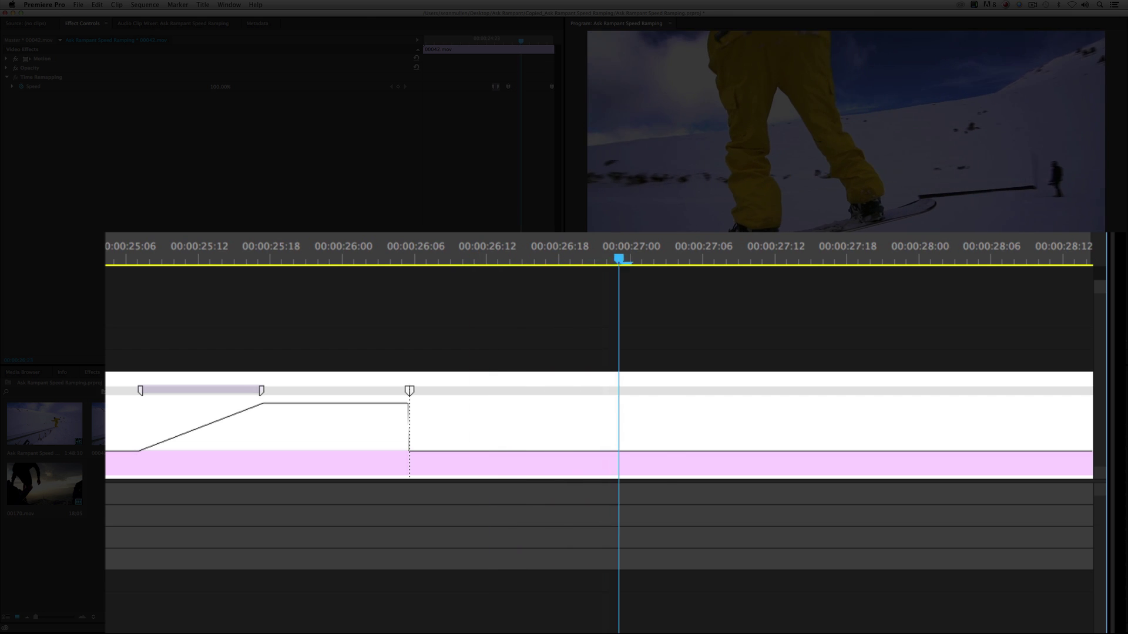
key(space)
Step: Split the second speed keyframe into a gradual slow-down ramp about 16 frames long and play the result
drag(410, 390, 611, 425)
drag(415, 618, 420, 622)
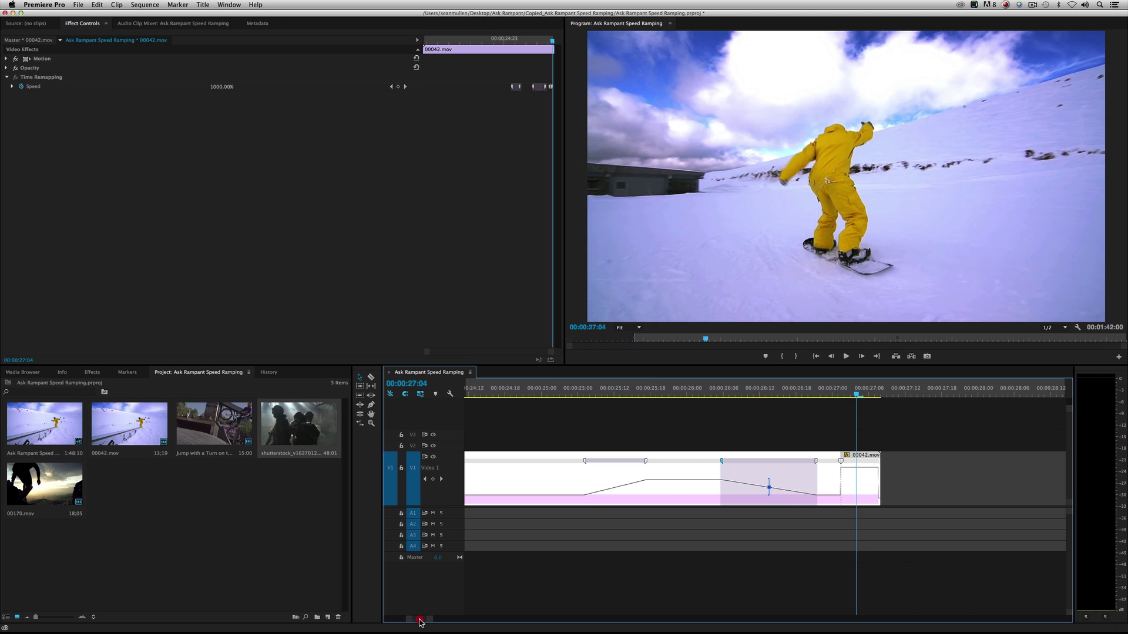
click(699, 393)
key(space)
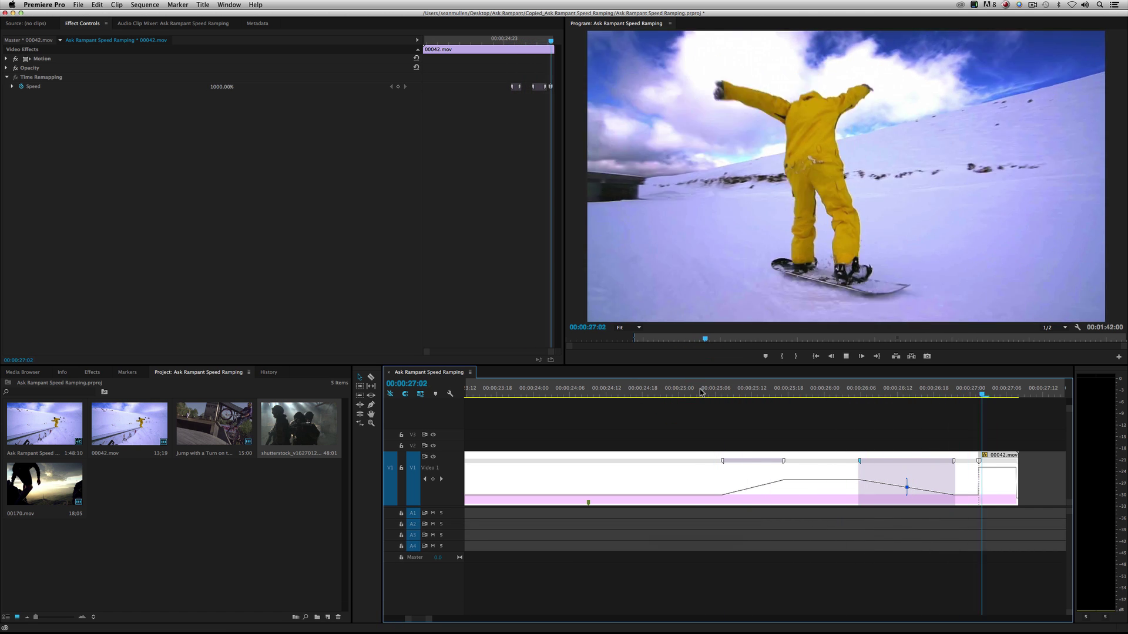
key(space)
Step: Replay the clip from about 00:00:25:00 past its end to review both gradual speed ramps
click(675, 391)
key(space)
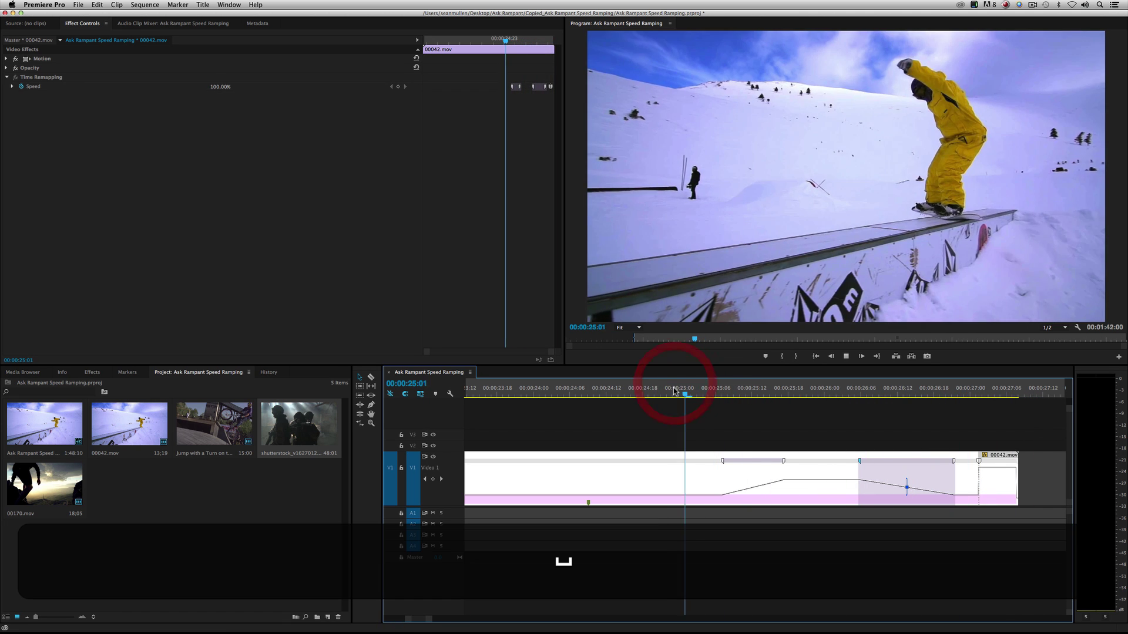
key(space)
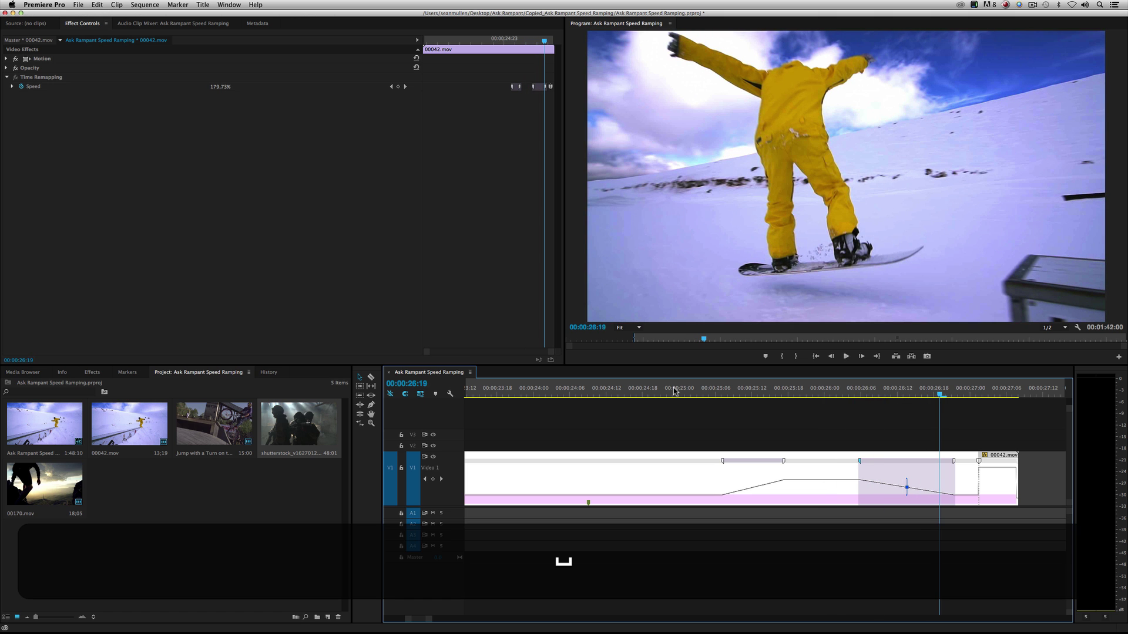
click(674, 391)
key(space)
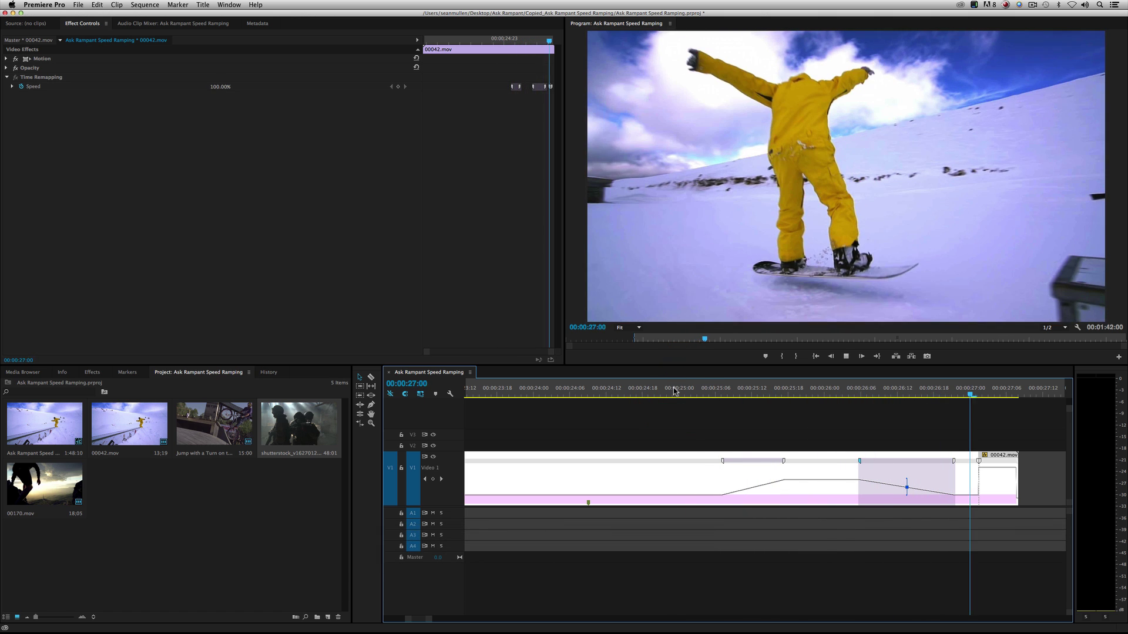
key(space)
key(space)
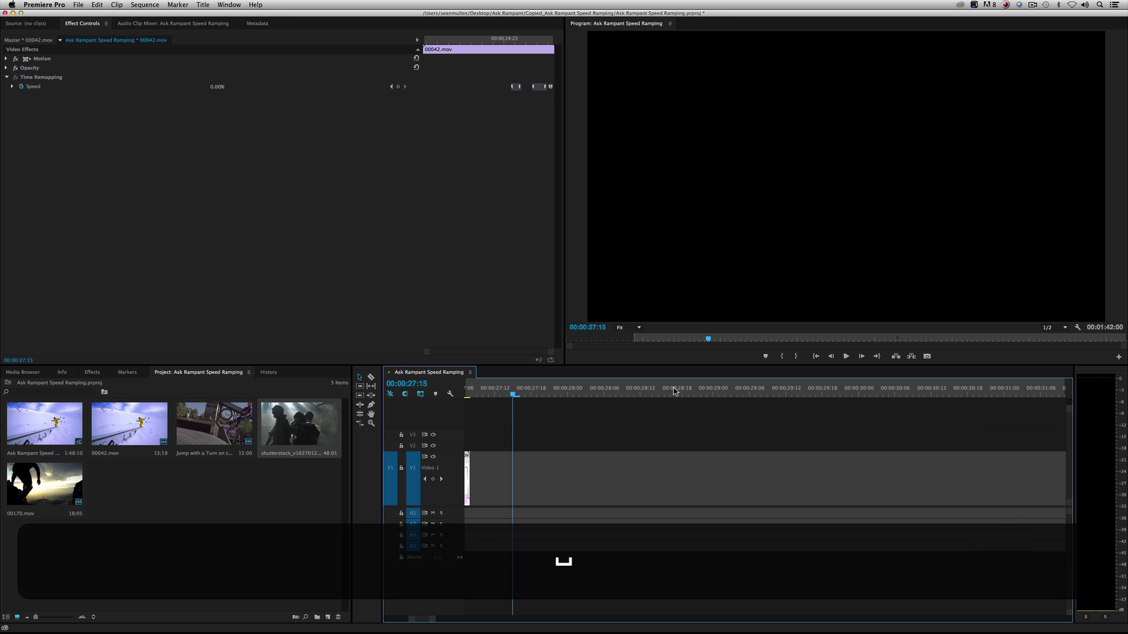
Step: Expand the velocity graph of the clip's Time Remapping speed and enlarge the area around its keyframes
drag(411, 619, 458, 624)
drag(747, 392, 734, 394)
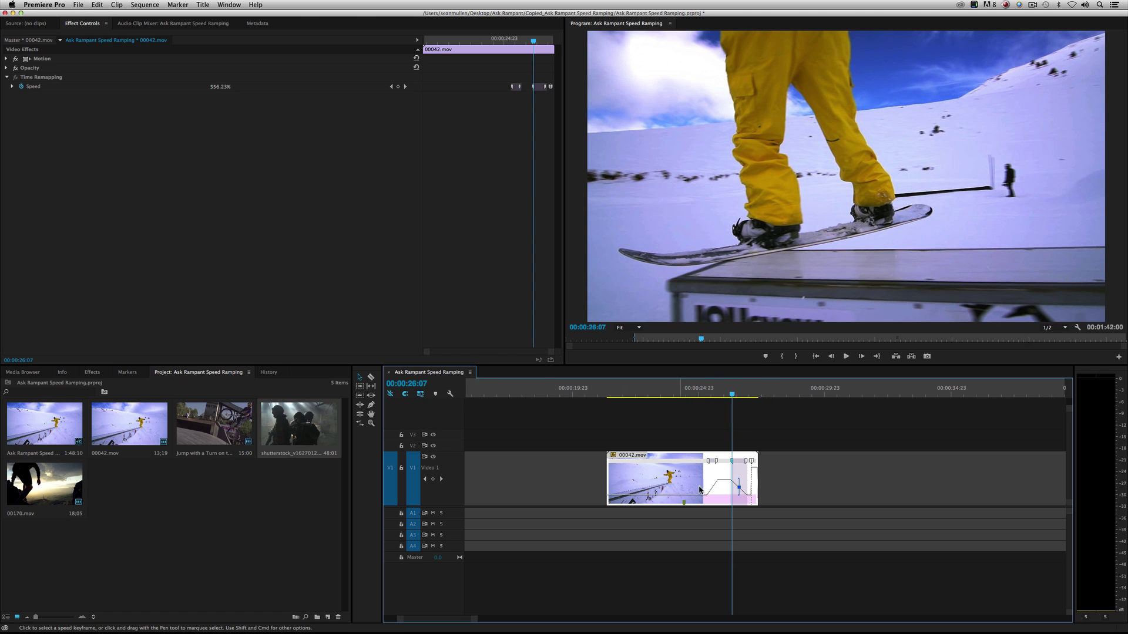
click(86, 24)
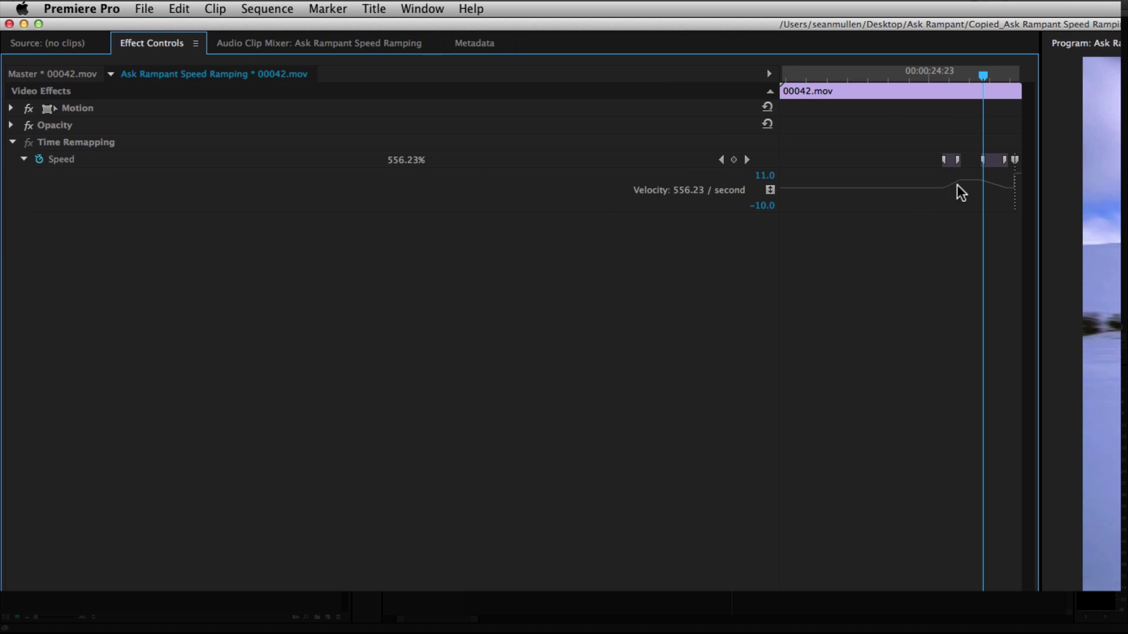
drag(548, 353, 503, 344)
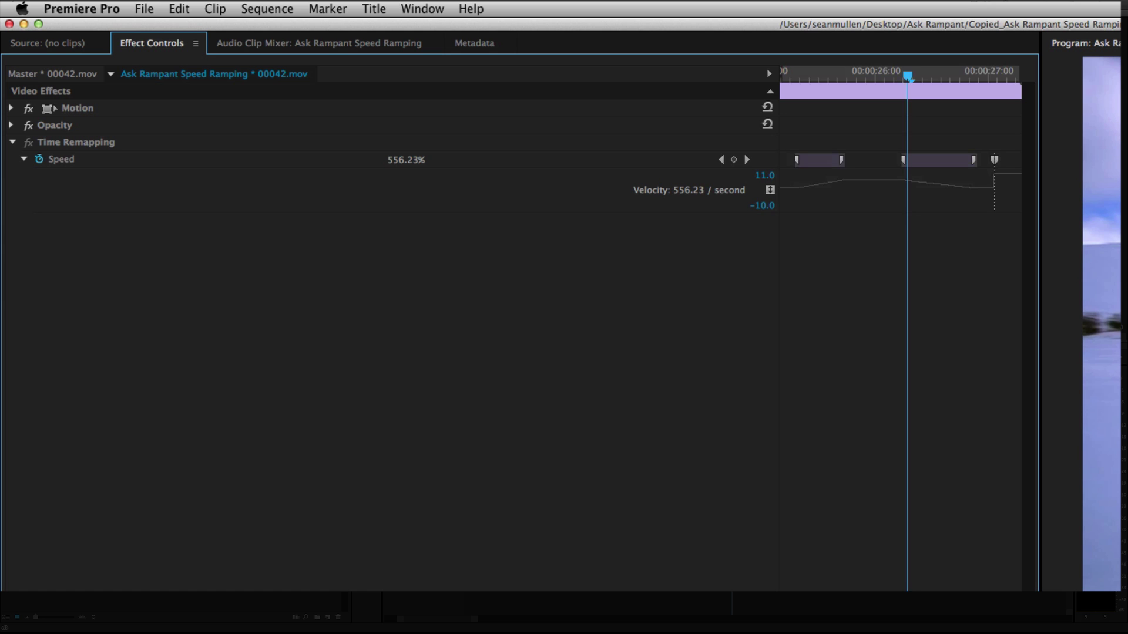
Step: Inspect the ramps on the velocity graph and step through the speed keyframes to the one at 00:00:27:01
mouse_move(834, 70)
mouse_down()
mouse_move(876, 70)
mouse_move(853, 74)
mouse_up()
mouse_move(861, 159)
mouse_down()
mouse_move(919, 166)
mouse_move(858, 163)
mouse_up()
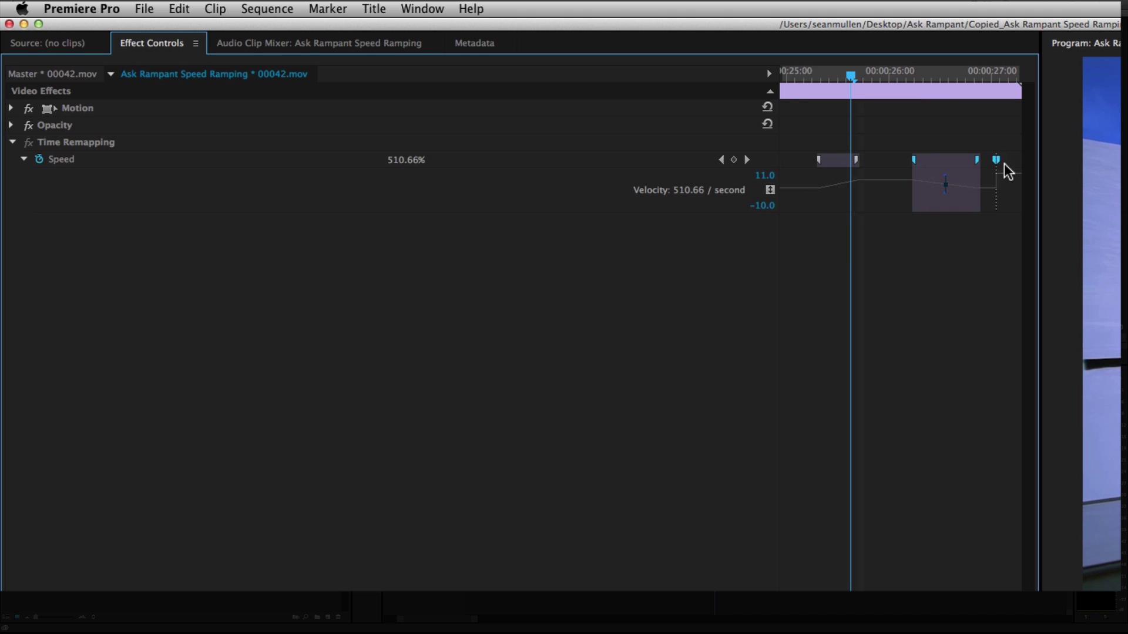
click(943, 160)
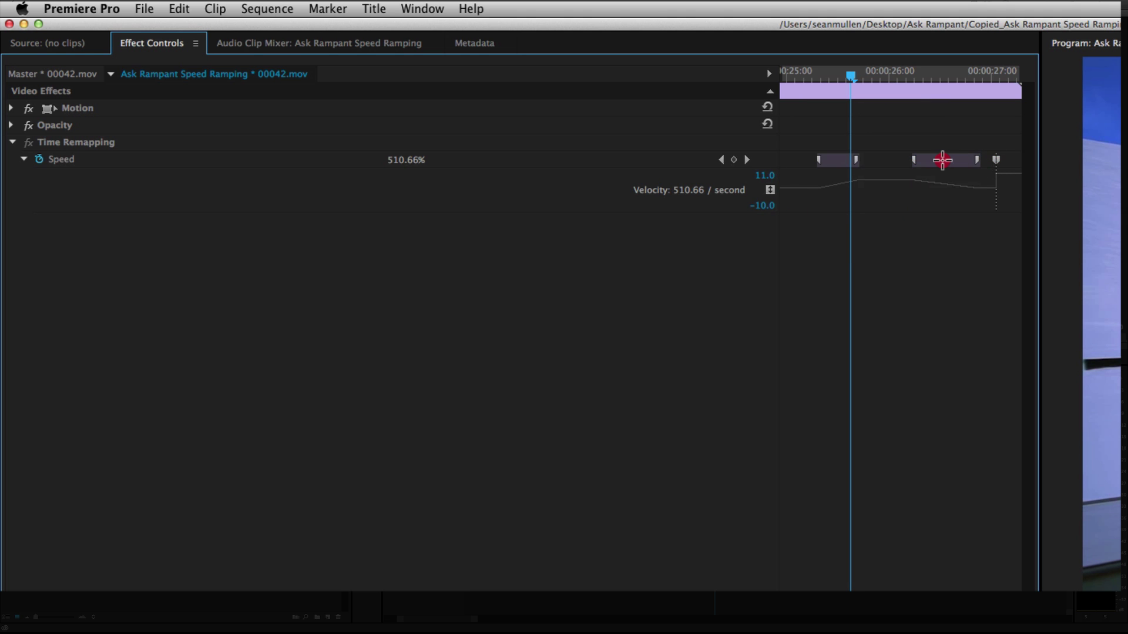
click(748, 159)
click(748, 160)
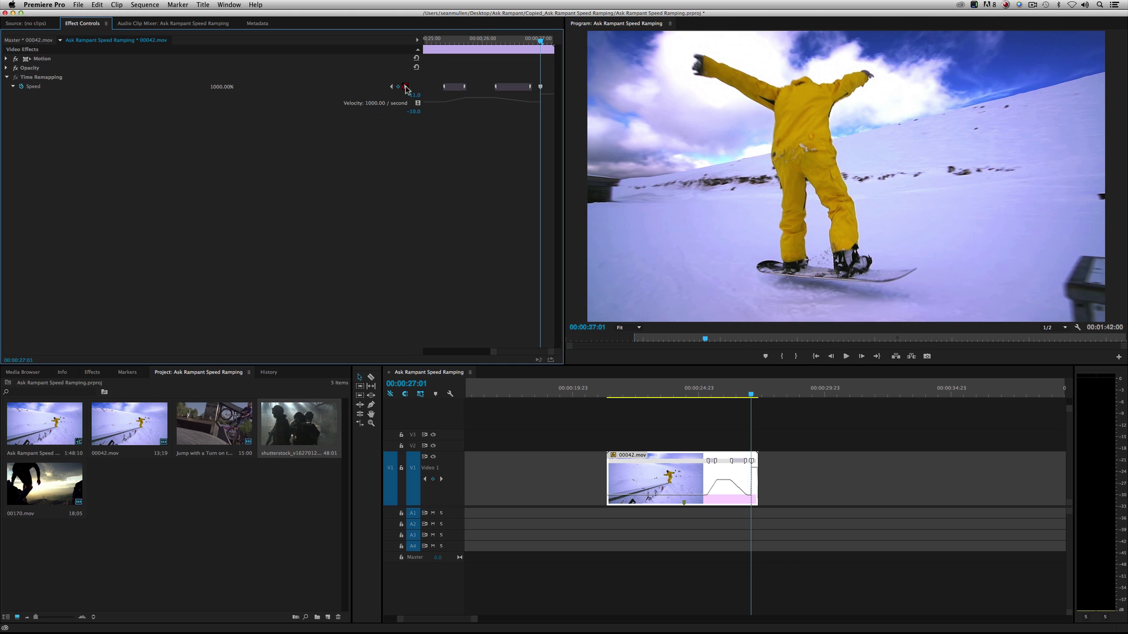
Step: Play the speed-ramped 00042.mov clip from its beginning to its end
drag(702, 382, 605, 382)
key(space)
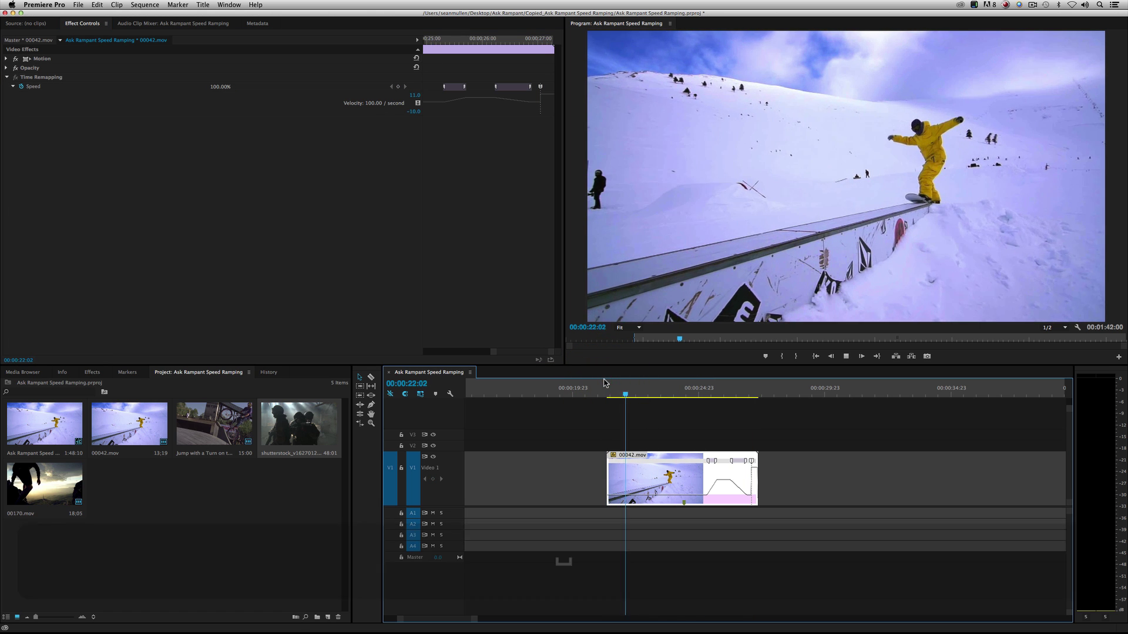
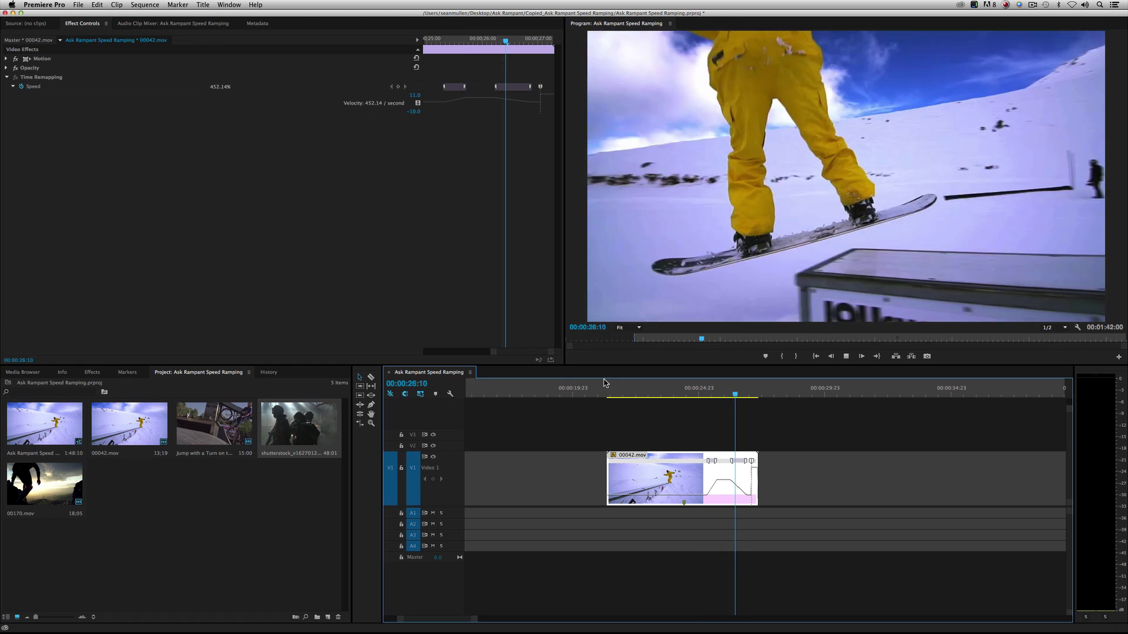
key(space)
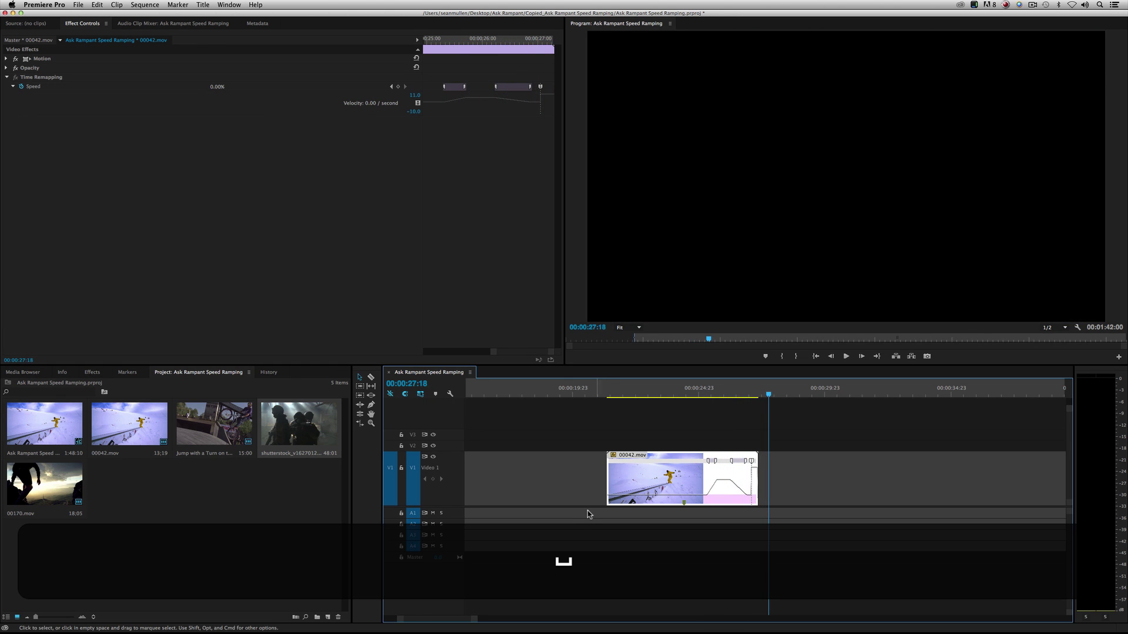
Step: Go to the second, unramped copy of 00042.mov in the sequence and play it from near its start
drag(474, 622, 578, 616)
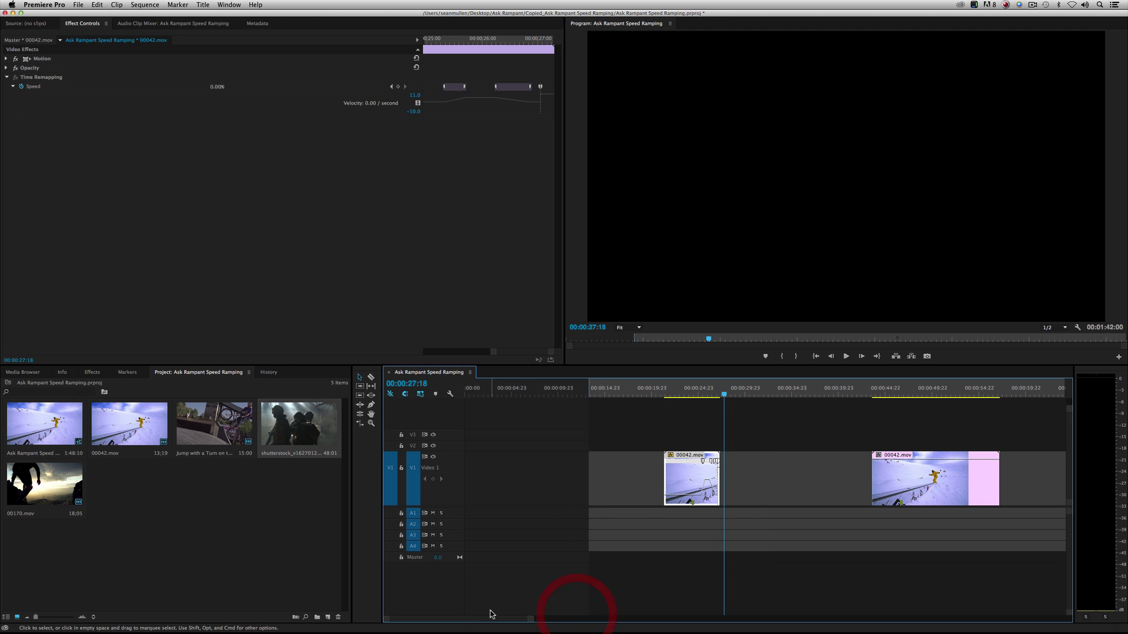
mouse_move(486, 621)
mouse_down()
mouse_move(516, 621)
mouse_move(498, 622)
mouse_up()
click(738, 390)
key(space)
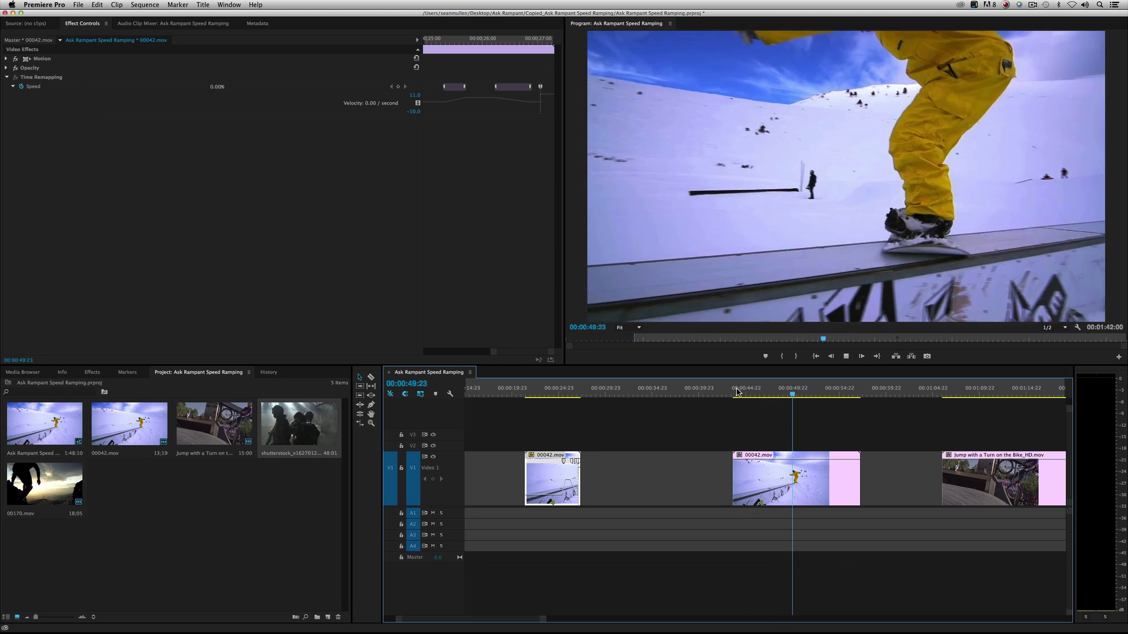
key(space)
Step: Split the second copy of 00042.mov at 00:00:48:07 with the Razor tool and move the playhead back to 00:00:46:08
drag(738, 392, 780, 393)
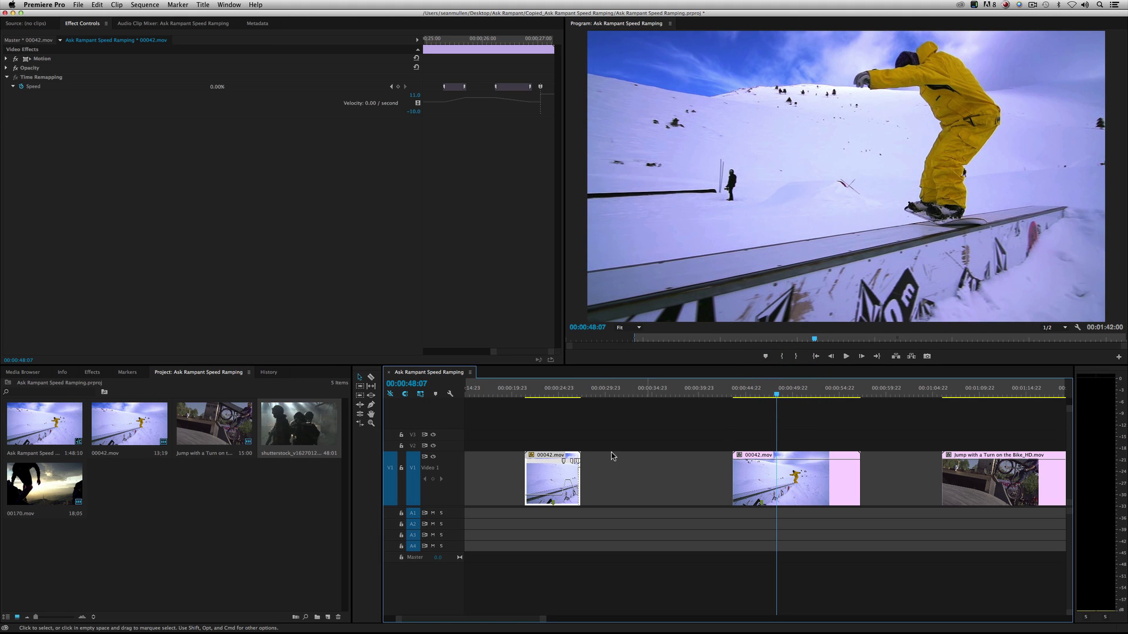
click(372, 376)
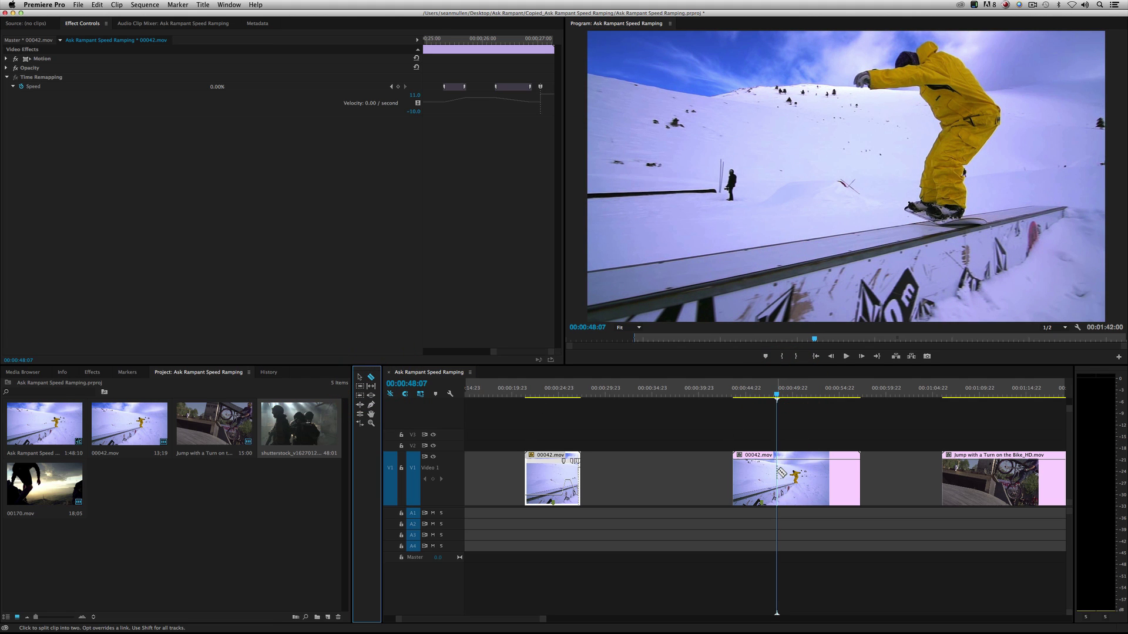
click(780, 472)
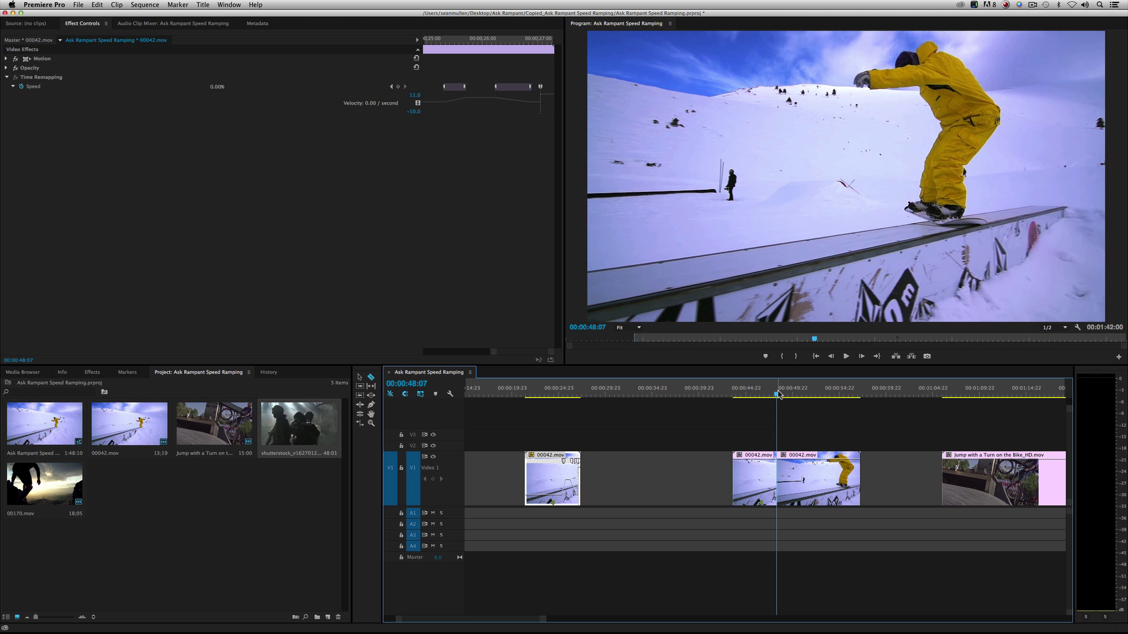
click(360, 377)
drag(781, 398, 759, 393)
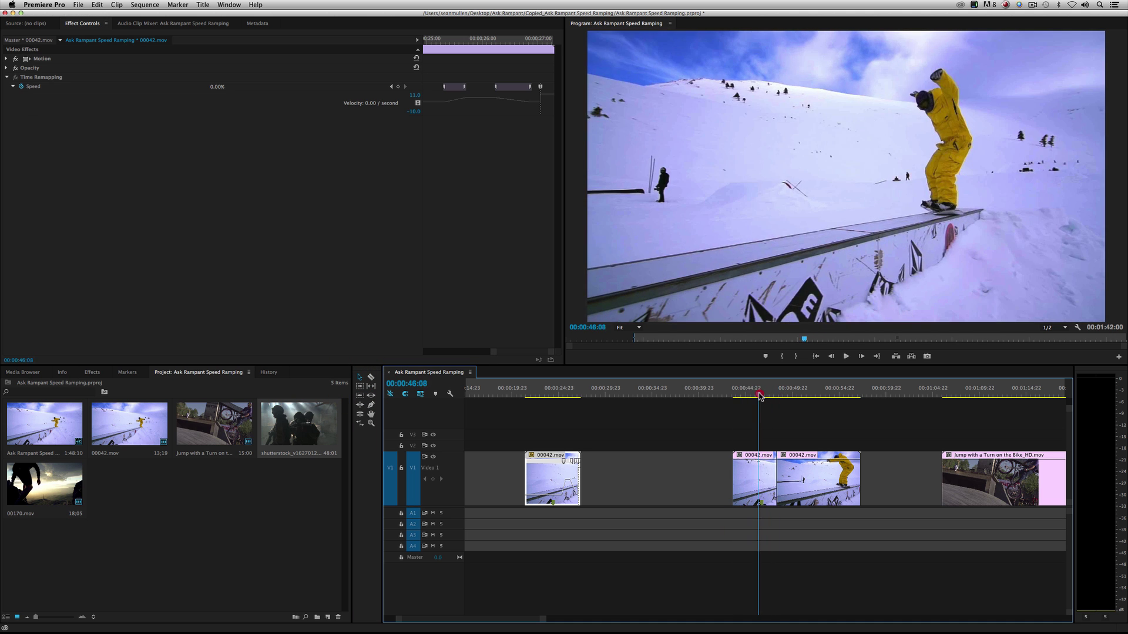
Step: Try setting the speed of the first section of the second 00042.mov copy to 1000% without ripple editing
click(357, 378)
right_click(765, 487)
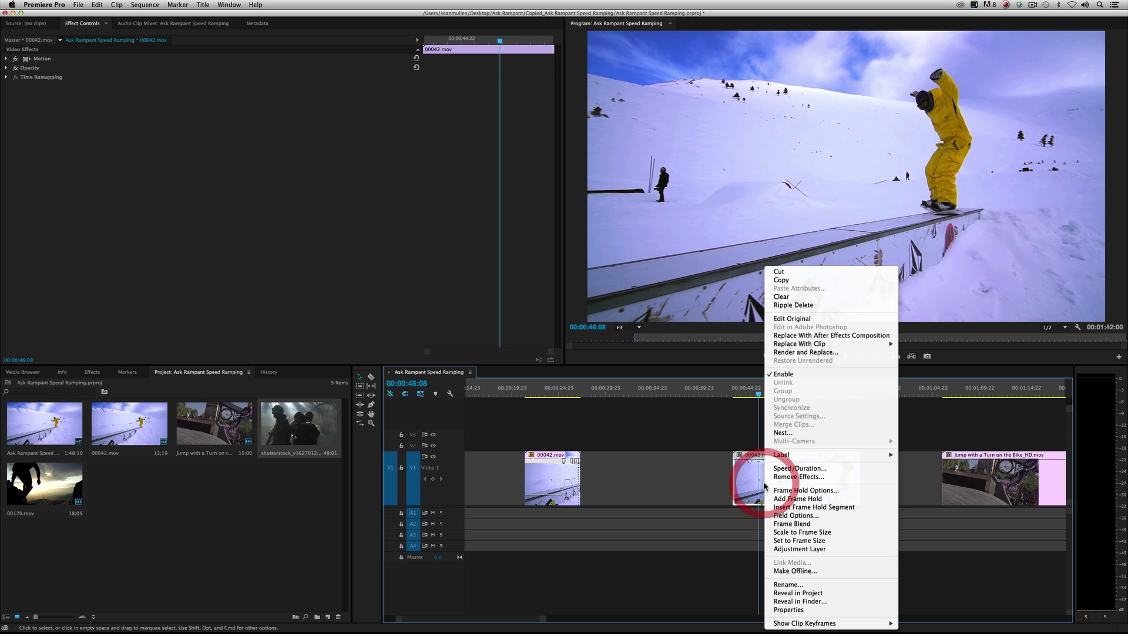
click(814, 470)
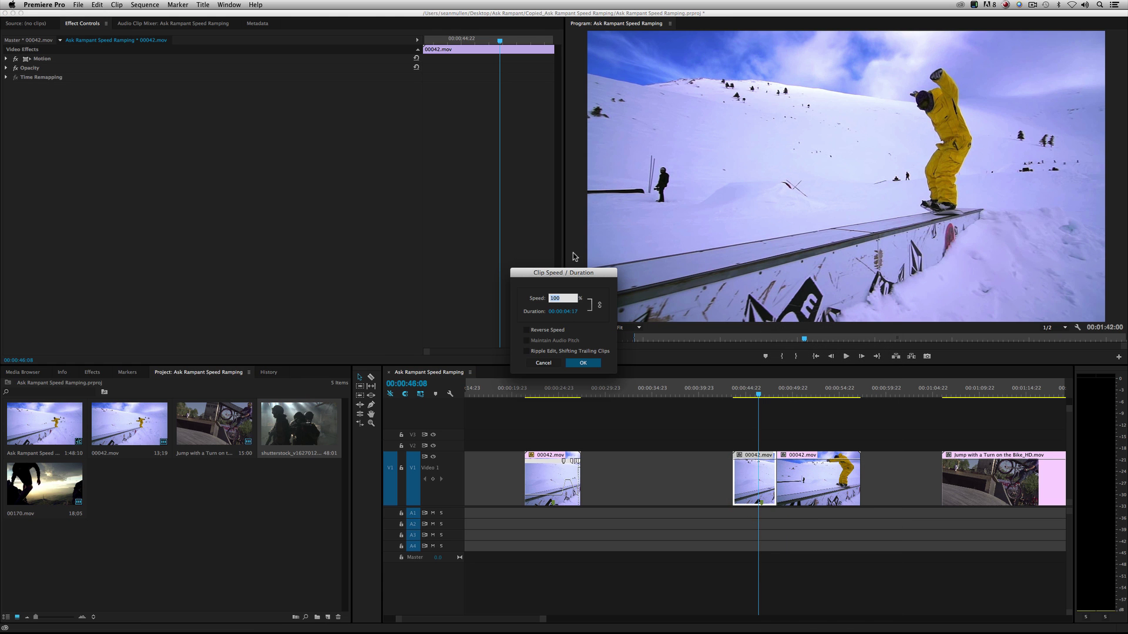
drag(567, 277, 615, 312)
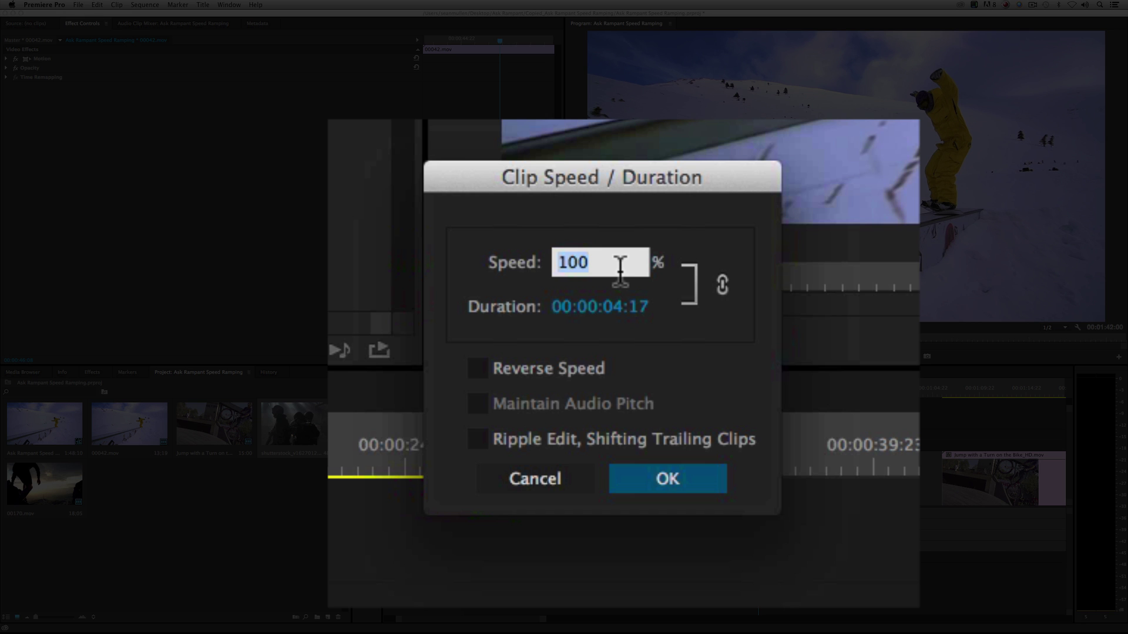
text(10)
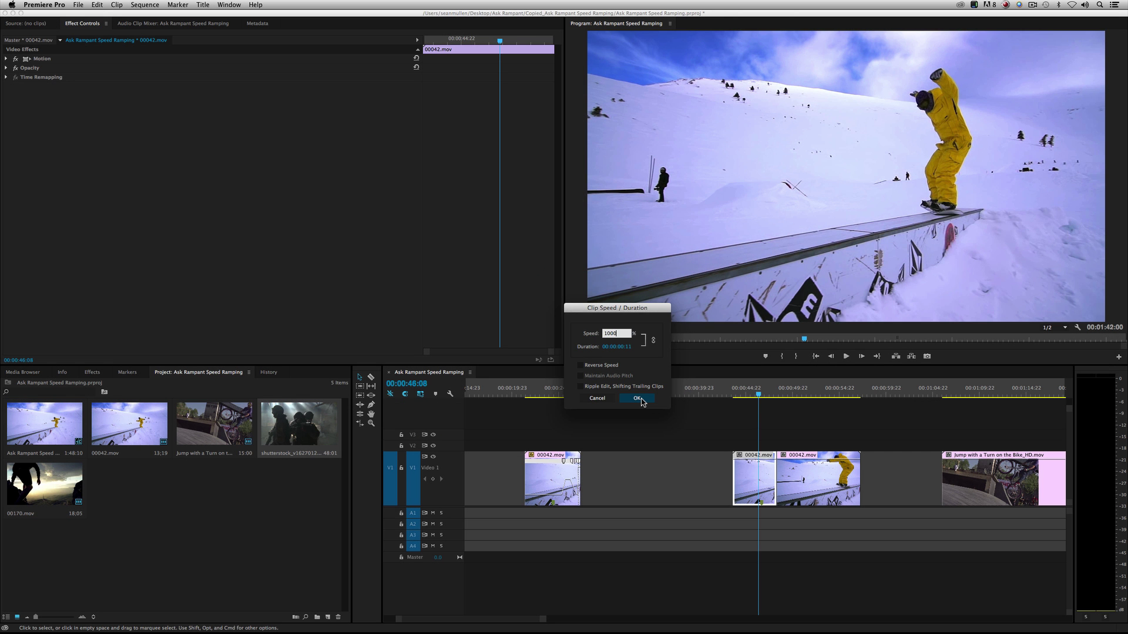
click(642, 402)
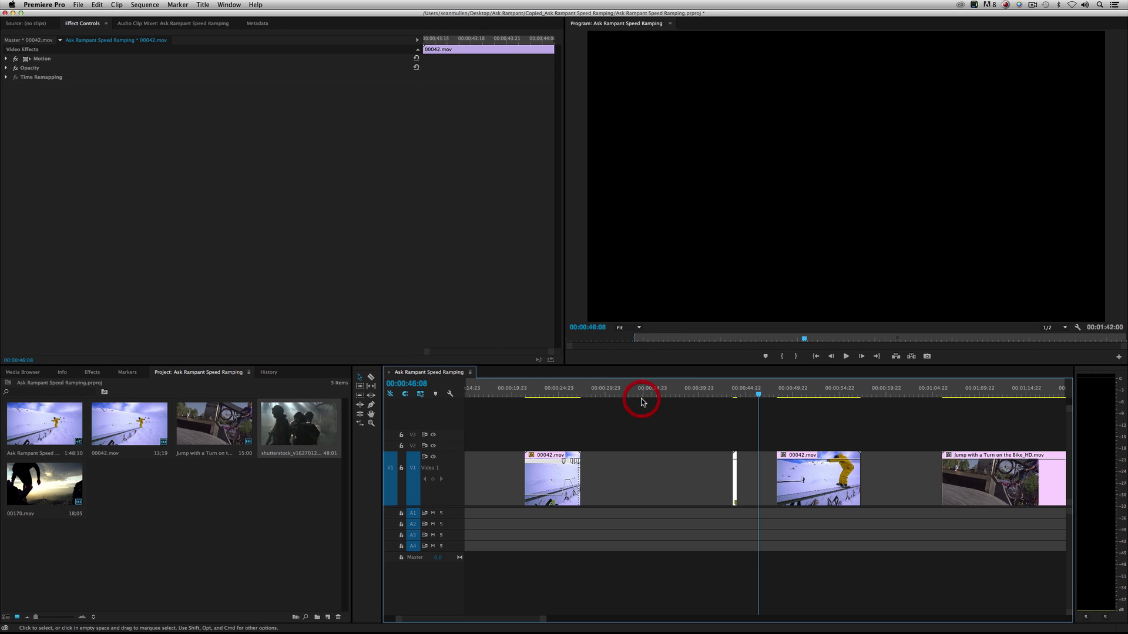
Step: Play through the sped-up section of the second 00042.mov copy and undo its speed change
click(734, 399)
key(space)
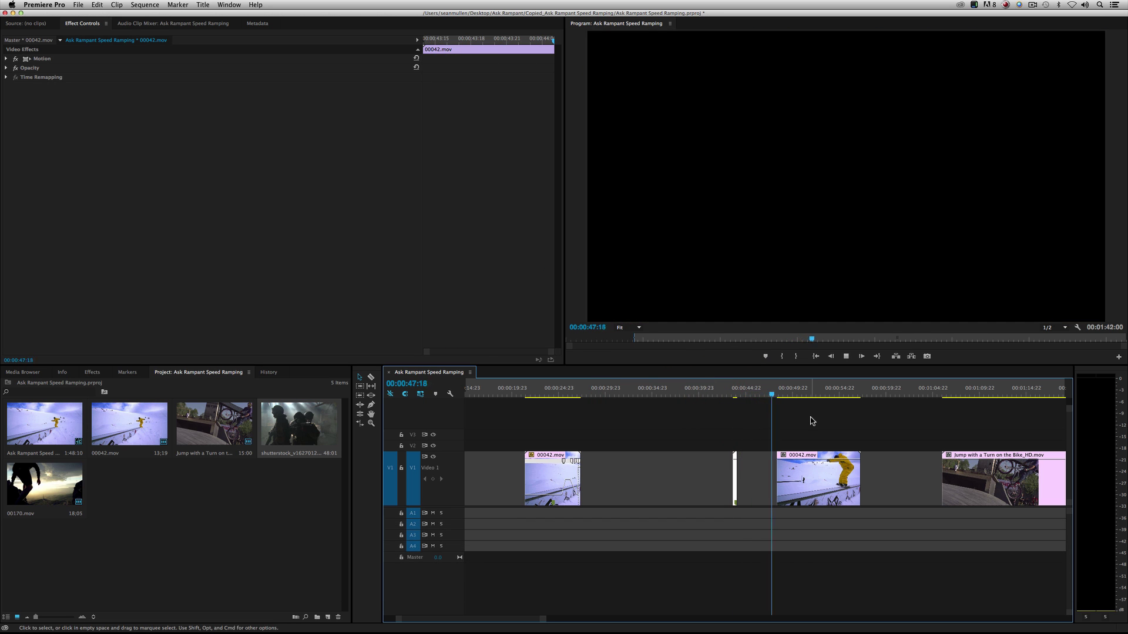
key(space)
key(super+z)
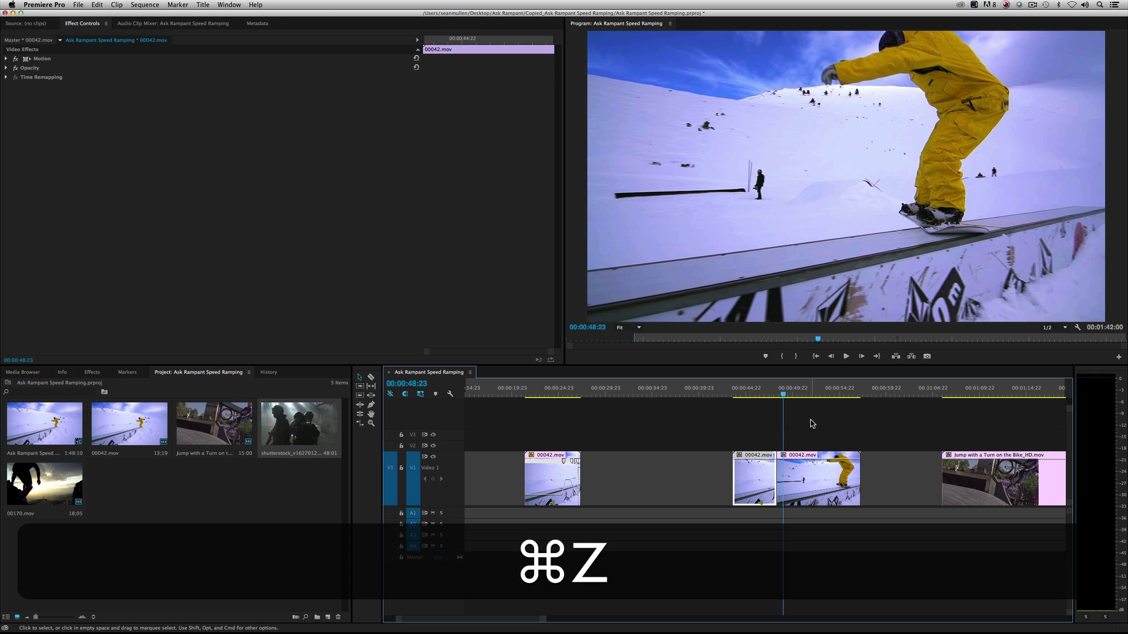
Step: Set the first section of the second 00042.mov copy to 1000% speed with Ripple Edit, Shifting Trailing Clips enabled
right_click(752, 479)
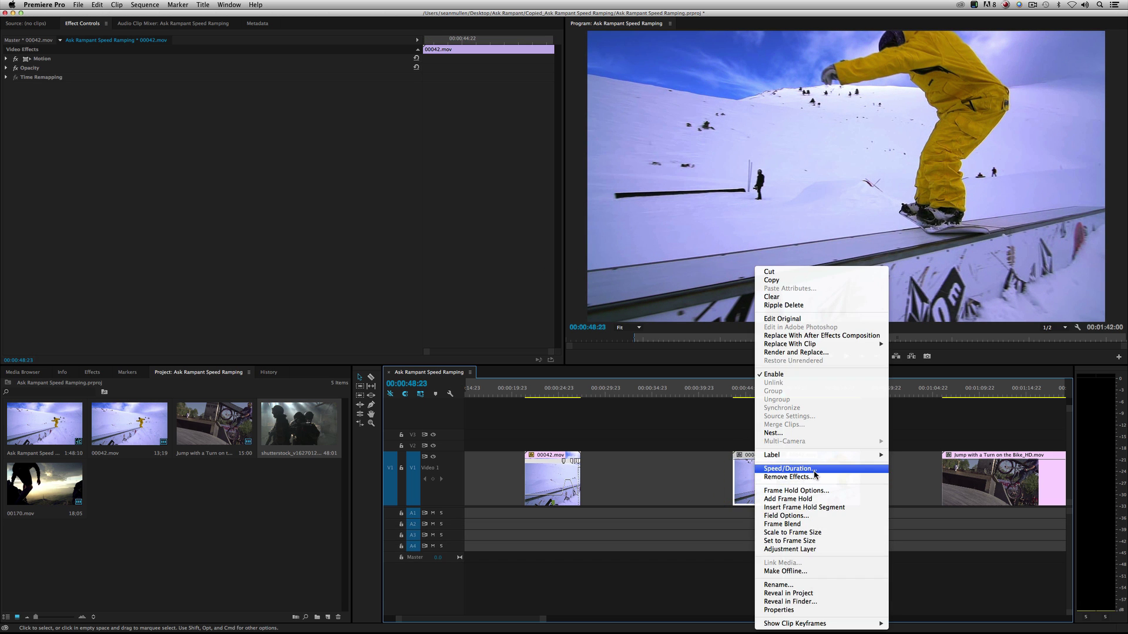
click(814, 470)
text(100)
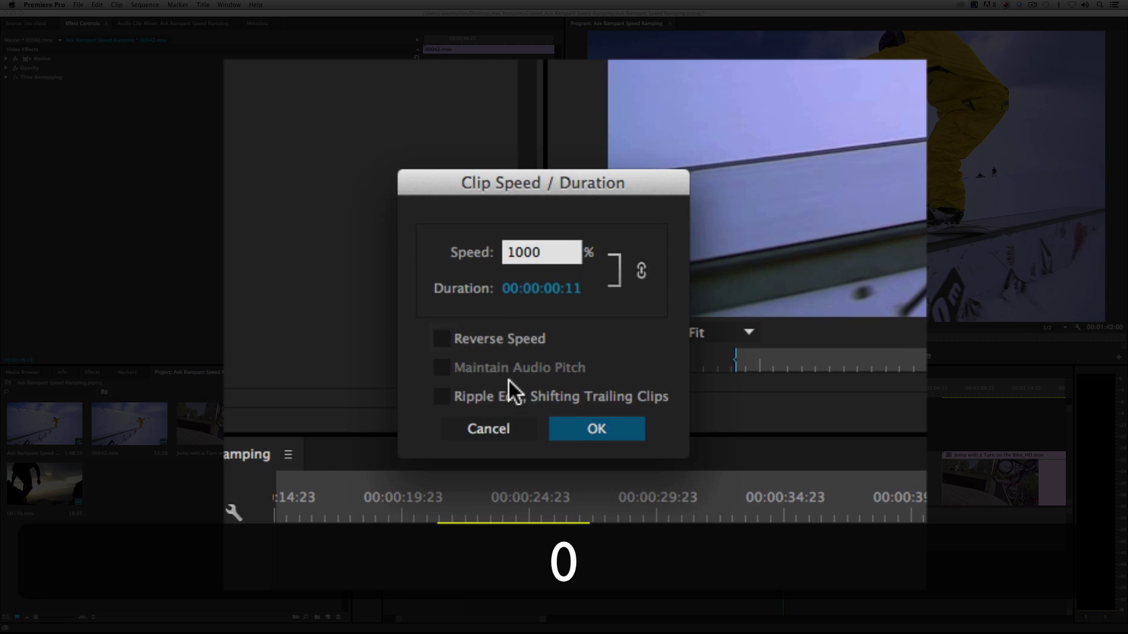
text(0)
click(442, 396)
click(596, 429)
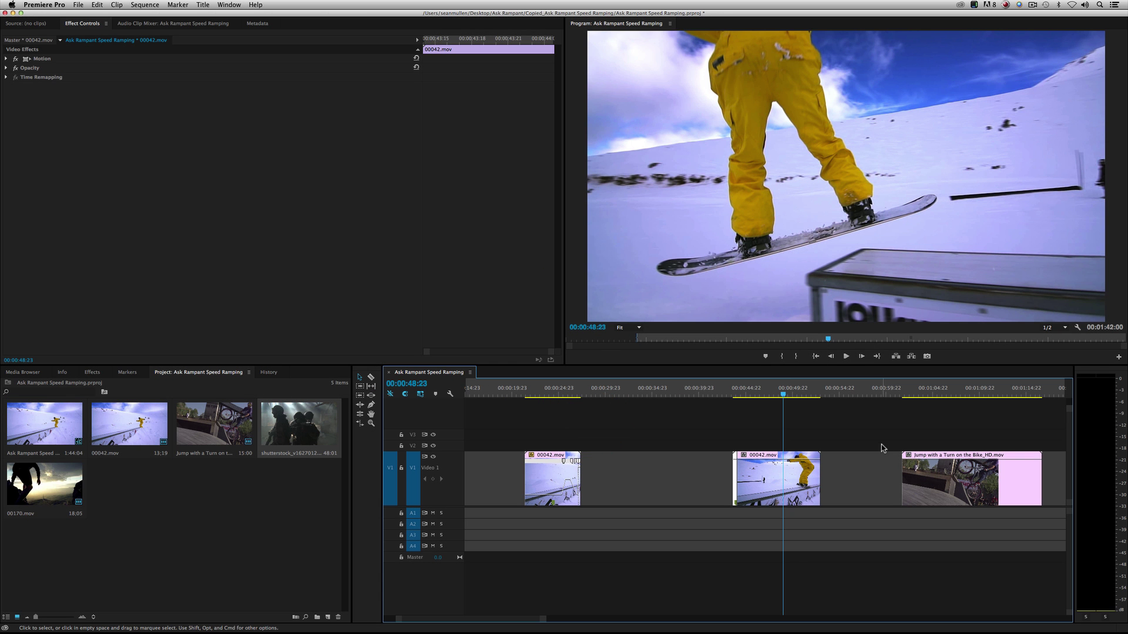
Step: Play the second 00042.mov copy from its start, stop at 00:00:45:14 and split the clip there with the Razor tool
click(728, 391)
key(space)
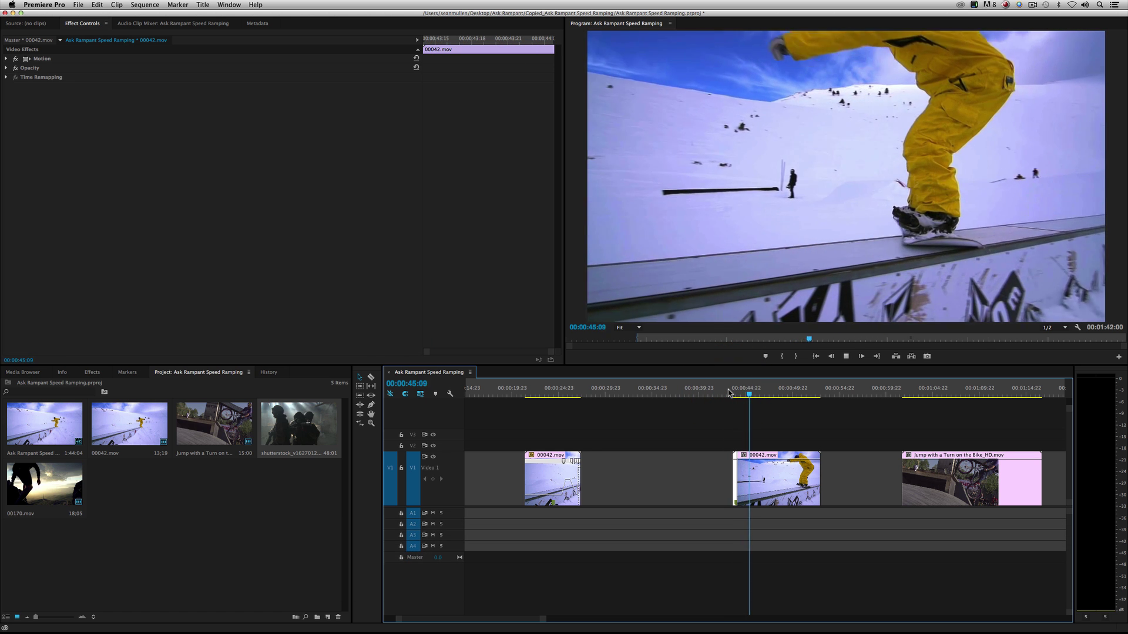
key(space)
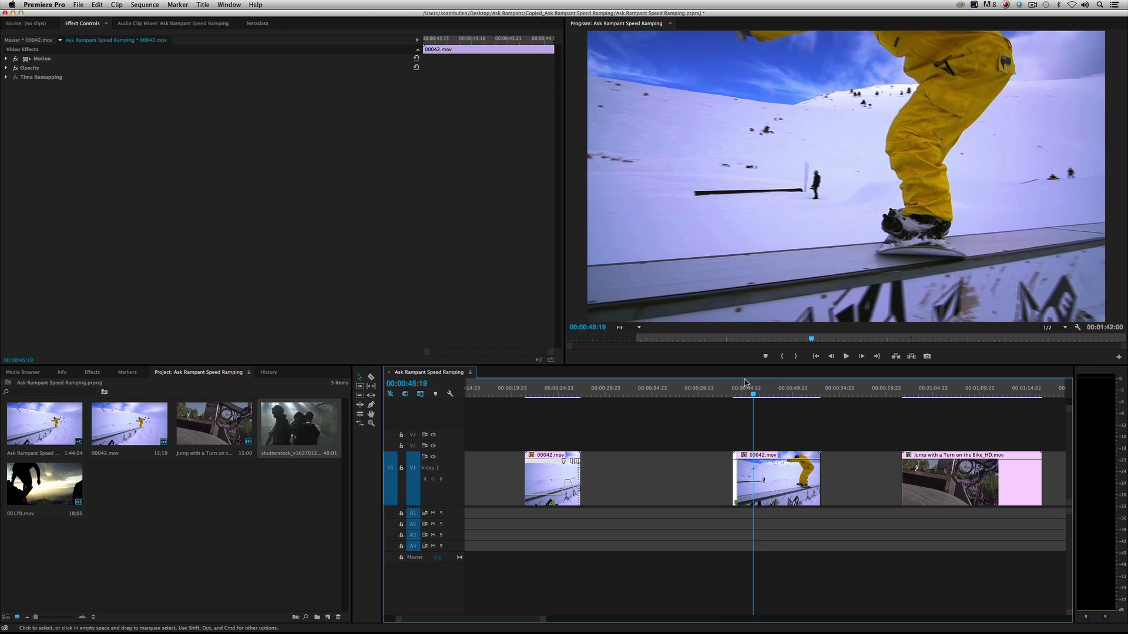
click(727, 394)
key(space)
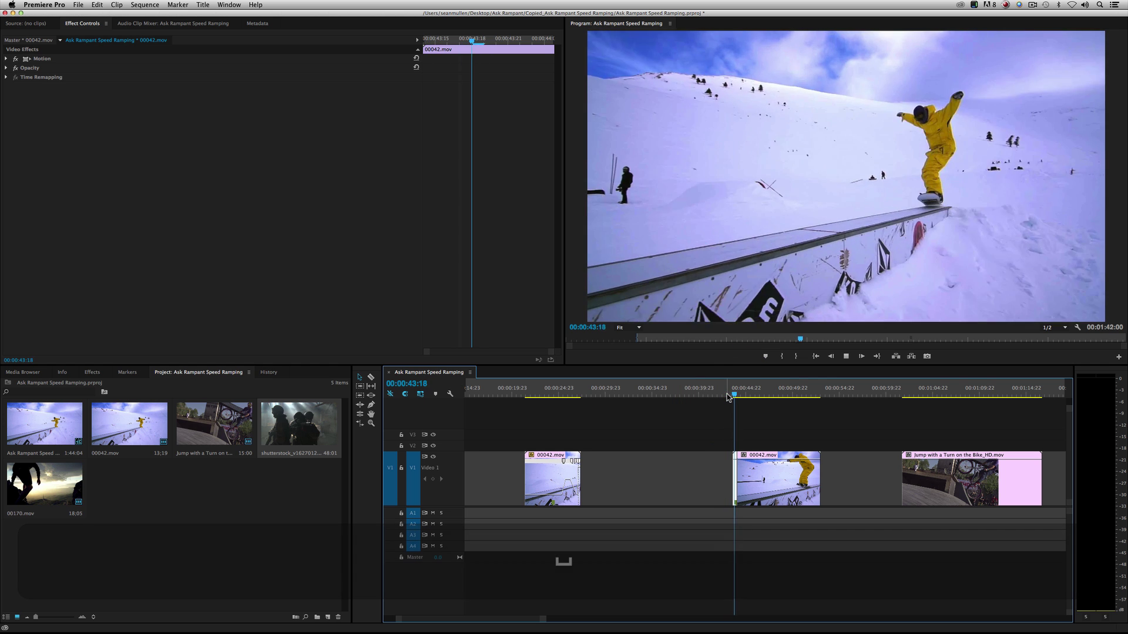
key(space)
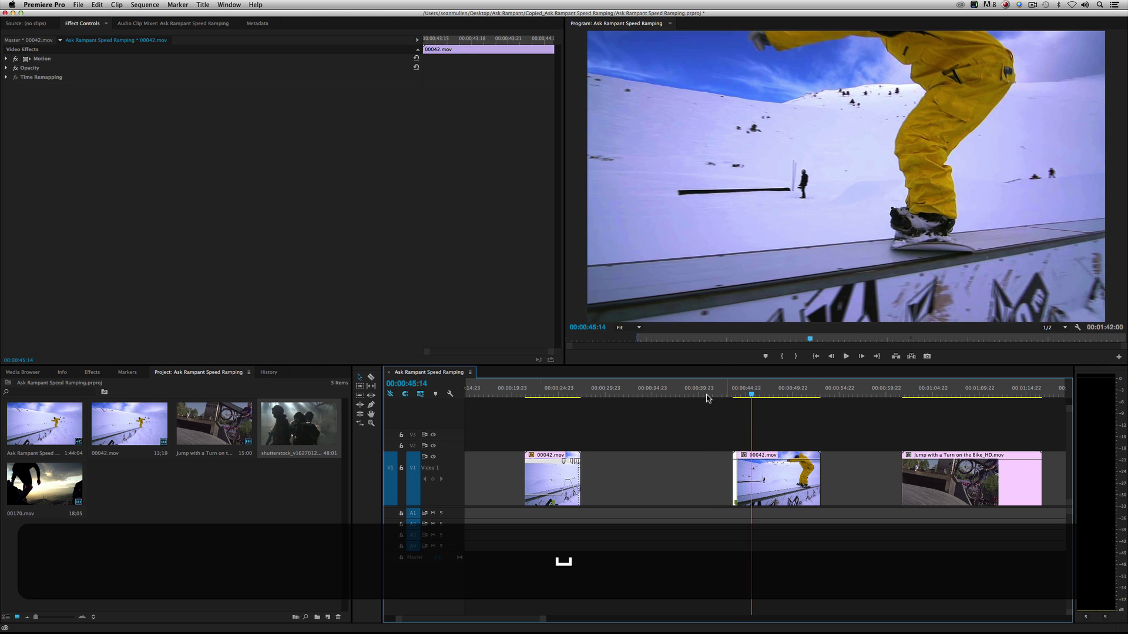
click(371, 379)
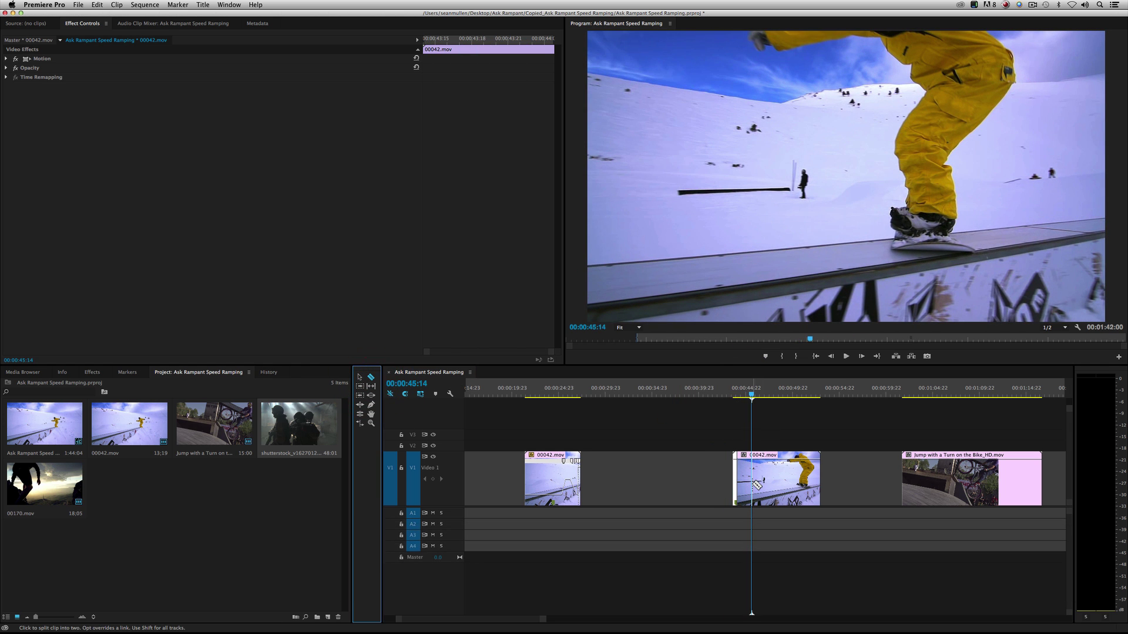
click(756, 484)
click(361, 379)
Step: Set the last section of the second 00042.mov copy to 1000% speed, keeping the ripple edit option on
right_click(771, 472)
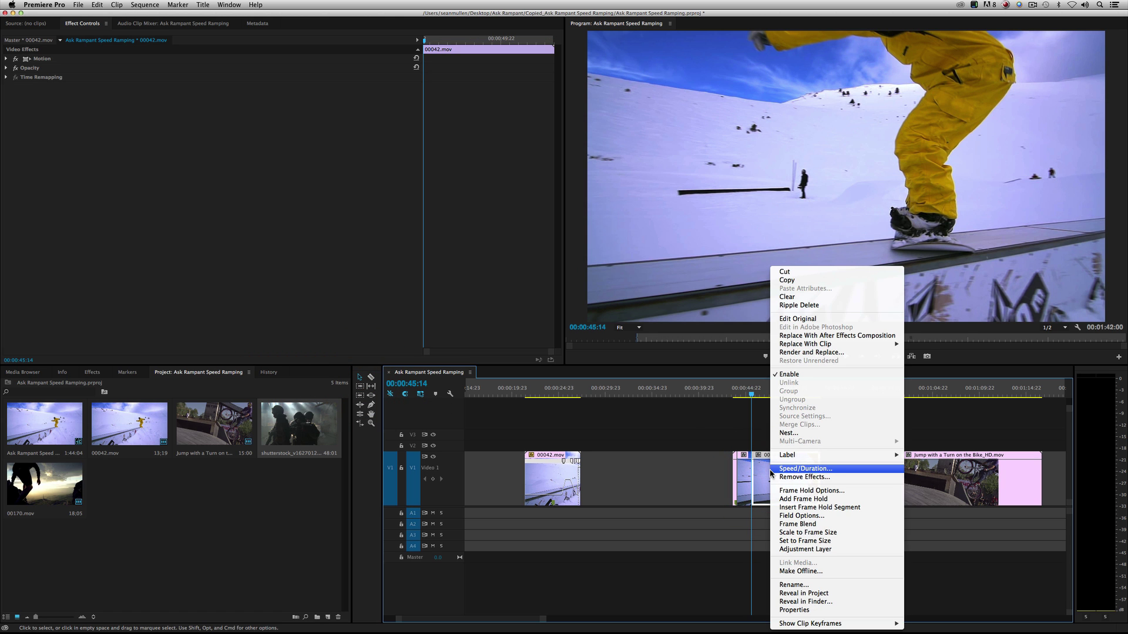
click(776, 470)
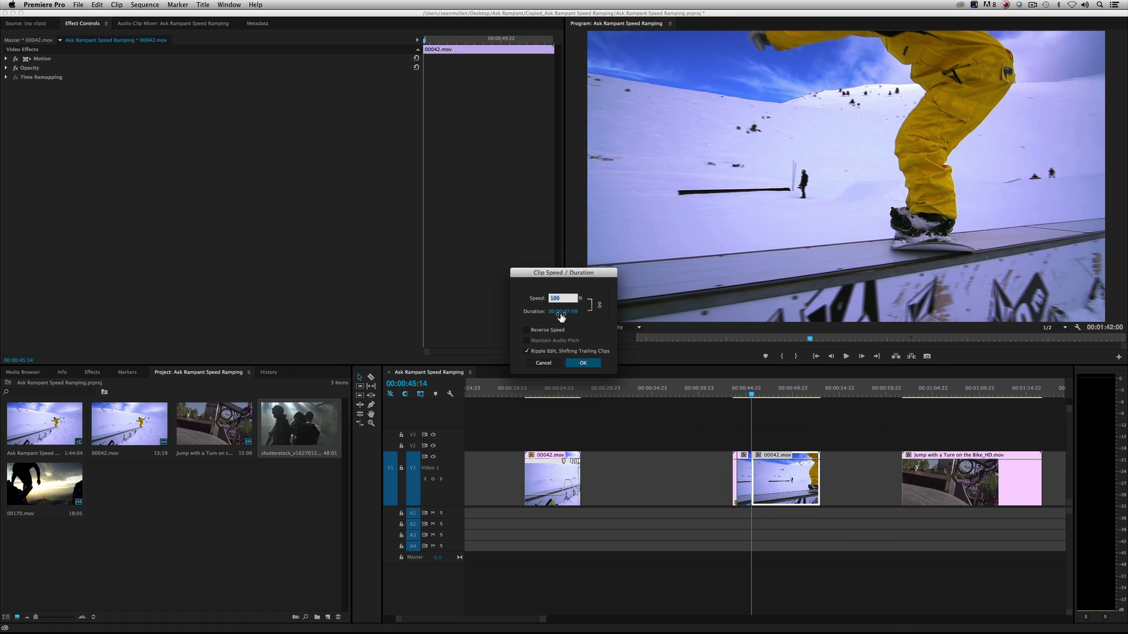
text(10)
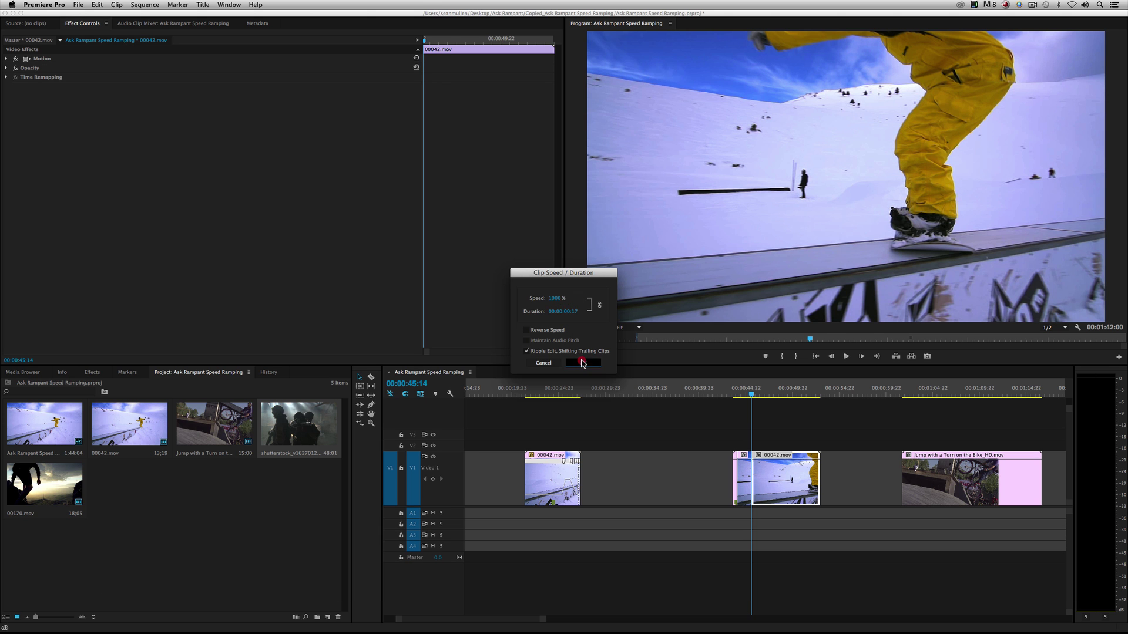
click(581, 362)
Step: Play the cut-up copy of 00042.mov and compare it with playback of the speed-ramped copy
drag(740, 391, 731, 393)
key(space)
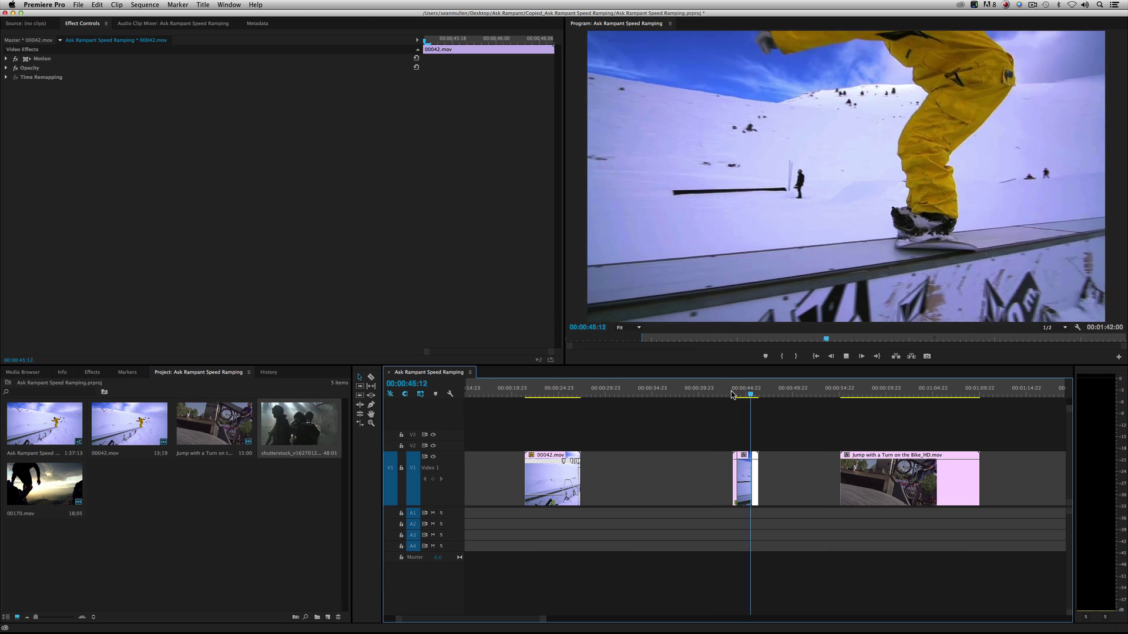
key(space)
click(731, 394)
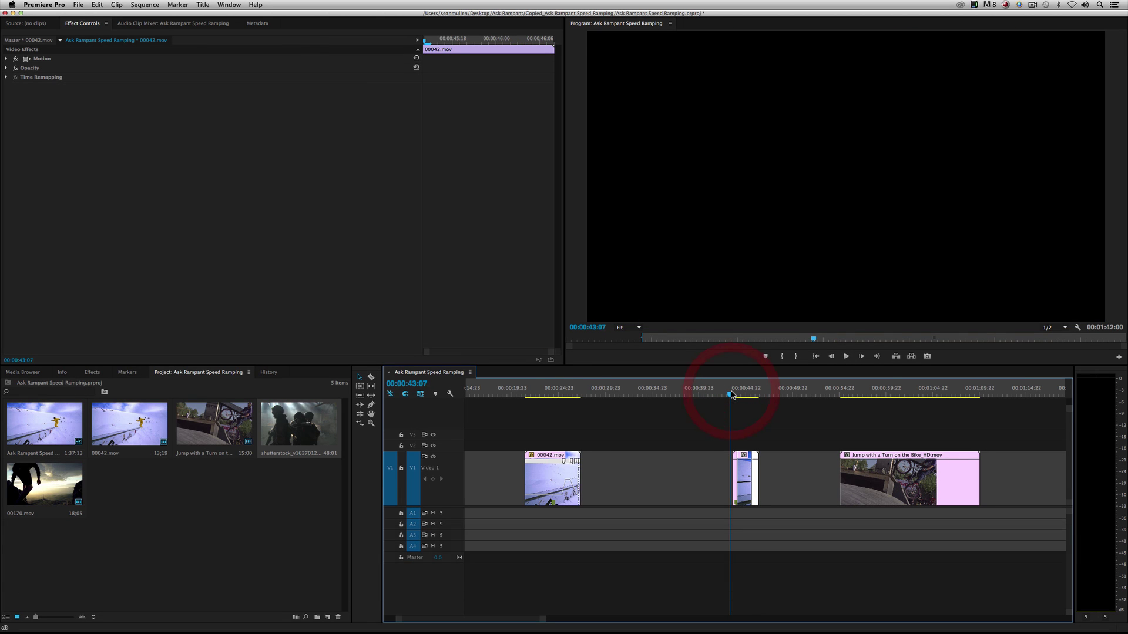
click(551, 389)
key(space)
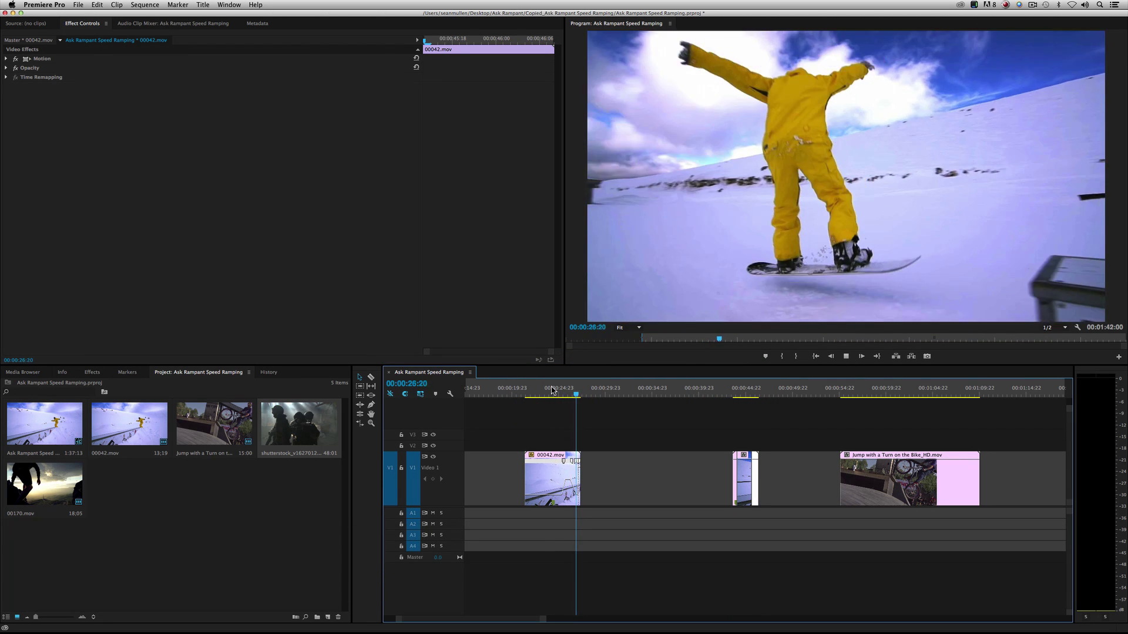
key(space)
Step: Replay the cut-up copy of 00042.mov from its start to judge the speed changes between its sections
click(734, 391)
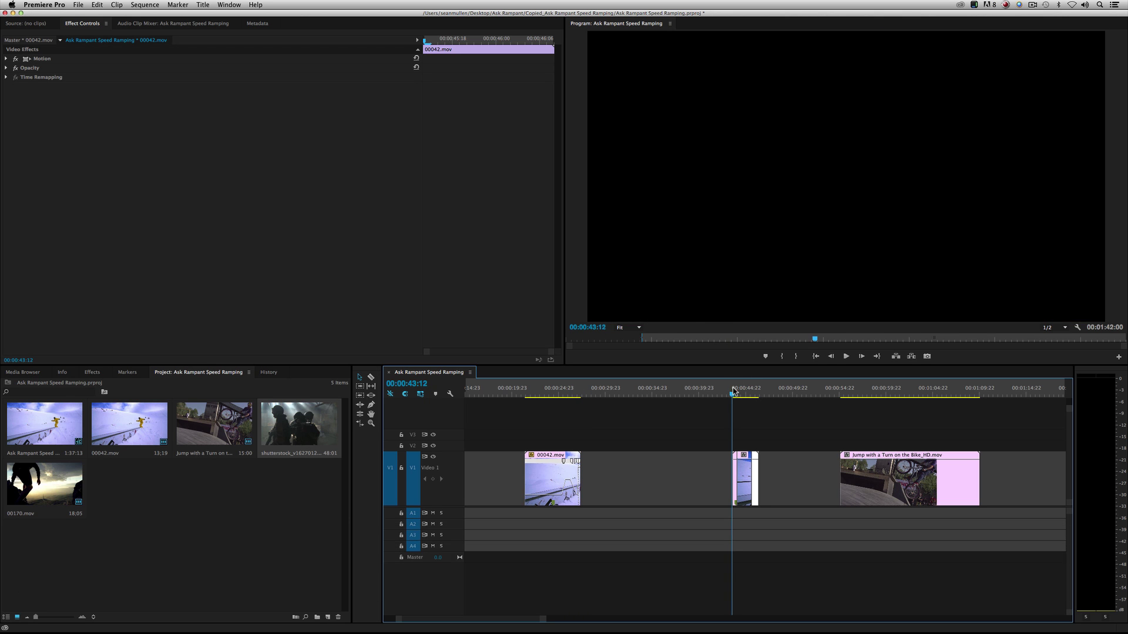
key(space)
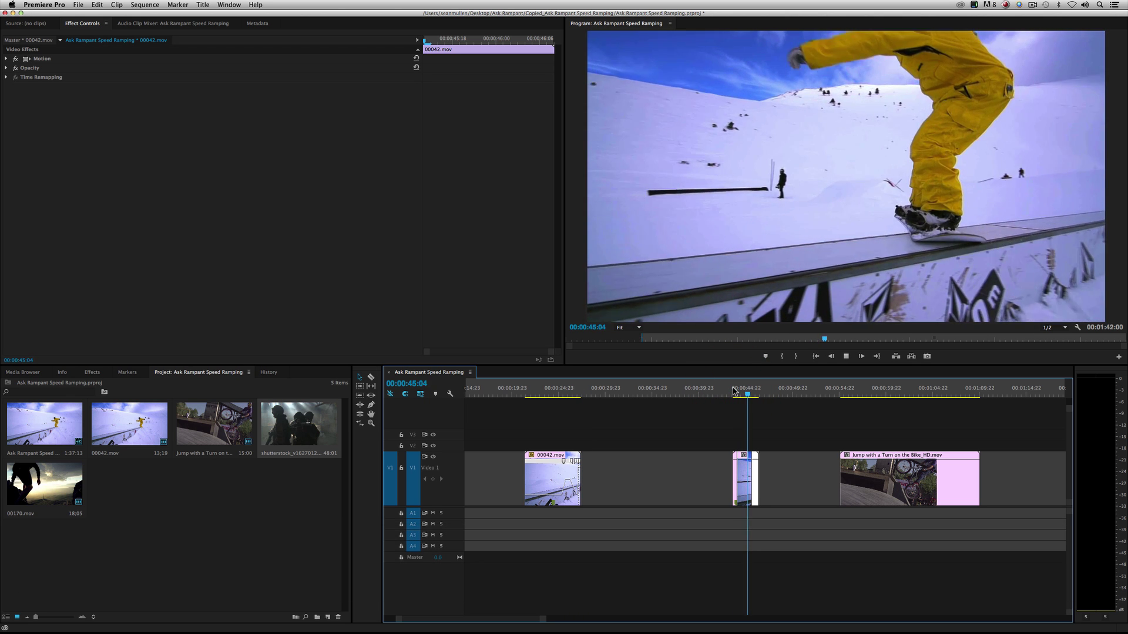
key(space)
click(734, 391)
click(735, 390)
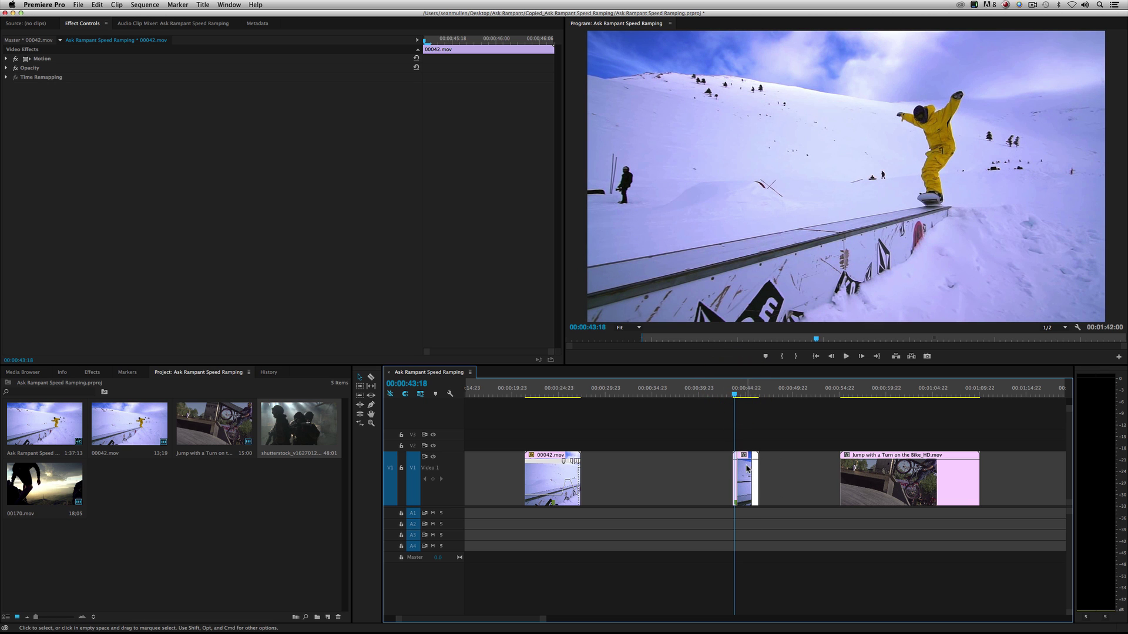
key(space)
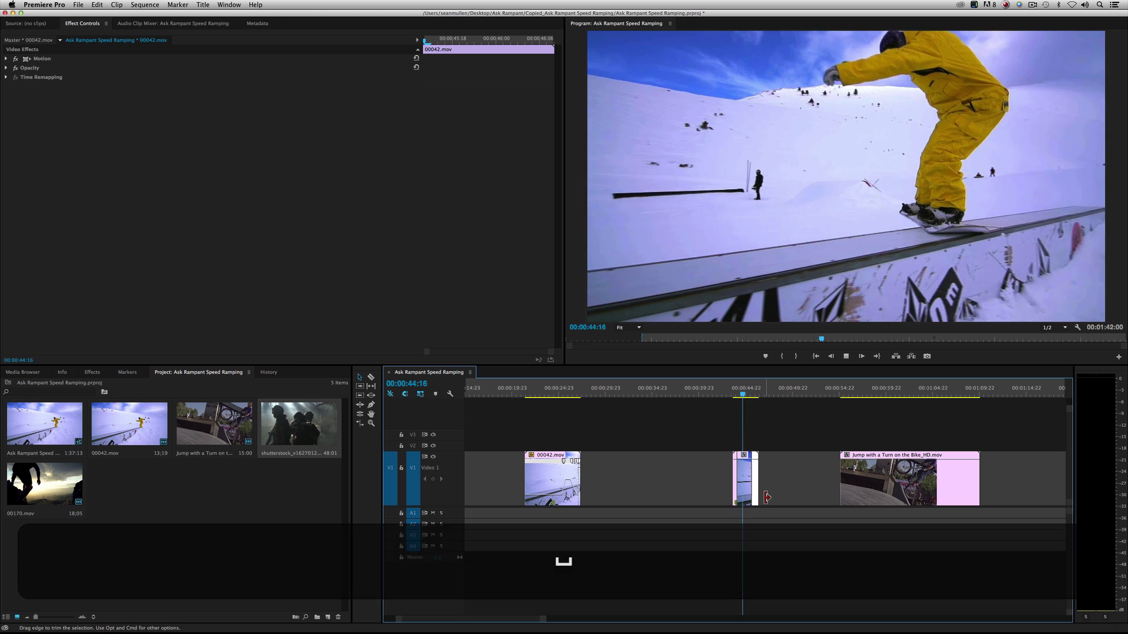
key(space)
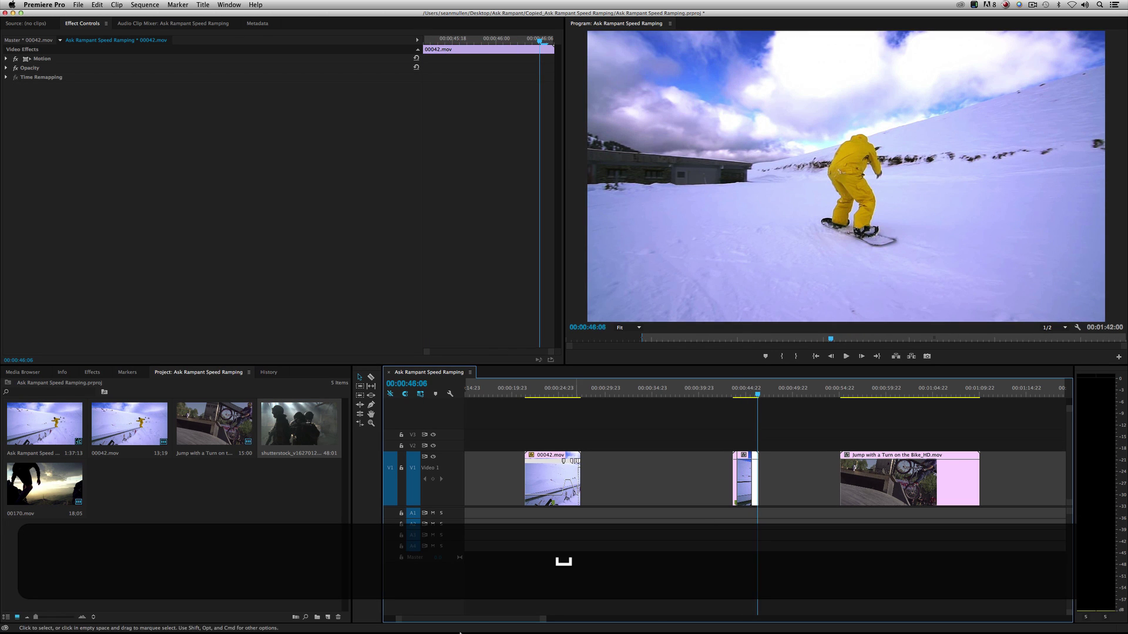
Step: Go to the Jump with a Turn on the Bike_HD.mov clip in the sequence and play its beginning
drag(474, 623, 495, 624)
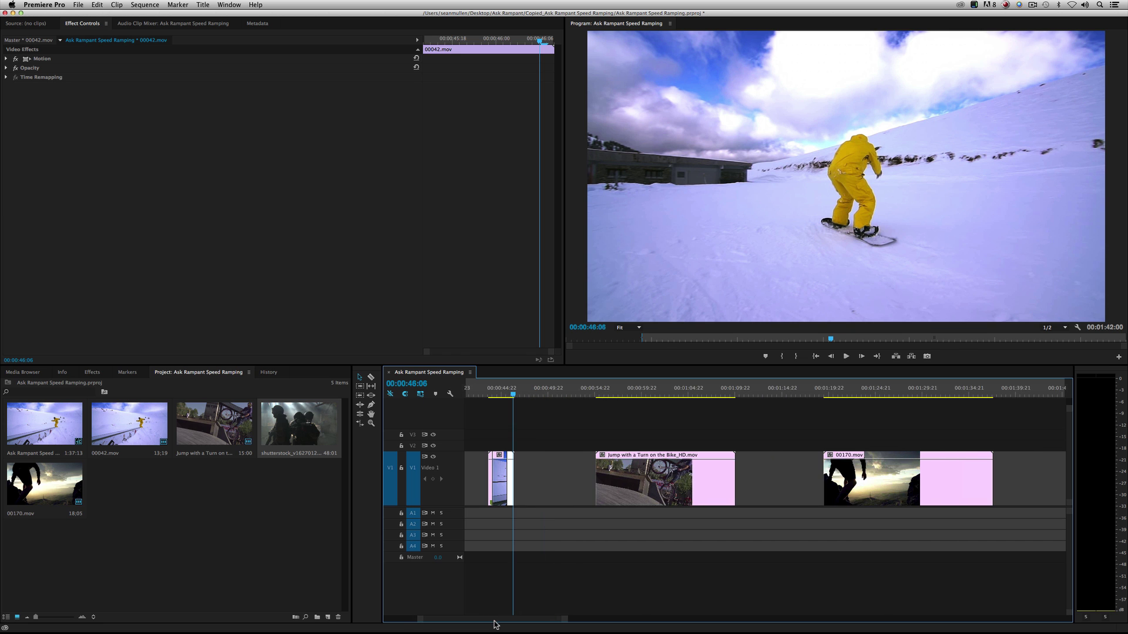
mouse_move(603, 388)
mouse_down()
mouse_move(641, 388)
mouse_move(600, 387)
mouse_up()
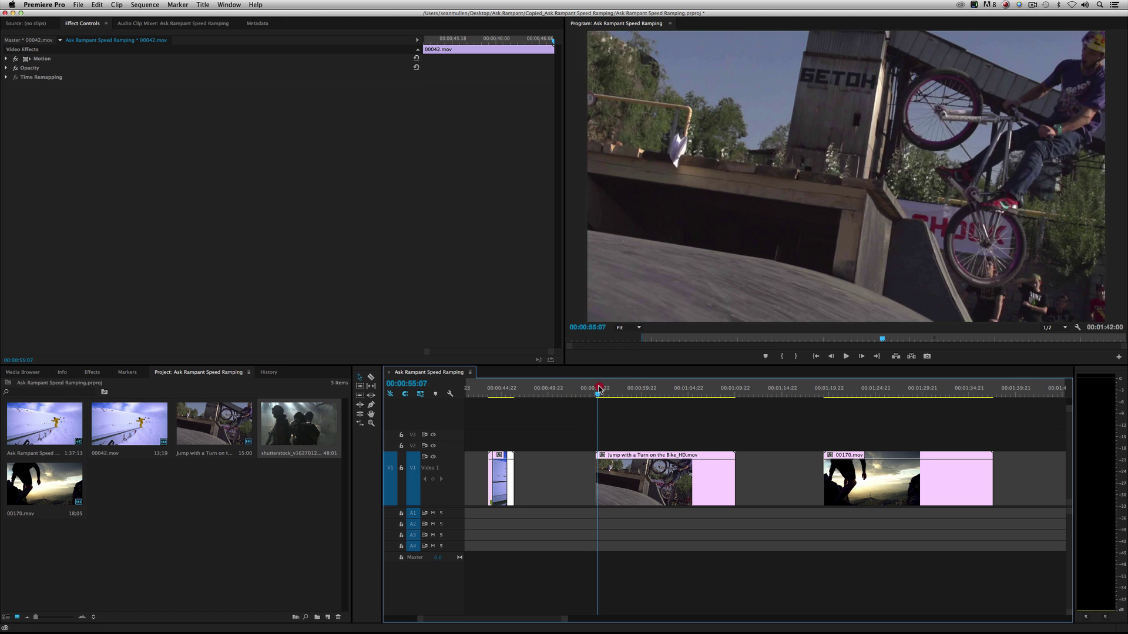
key(space)
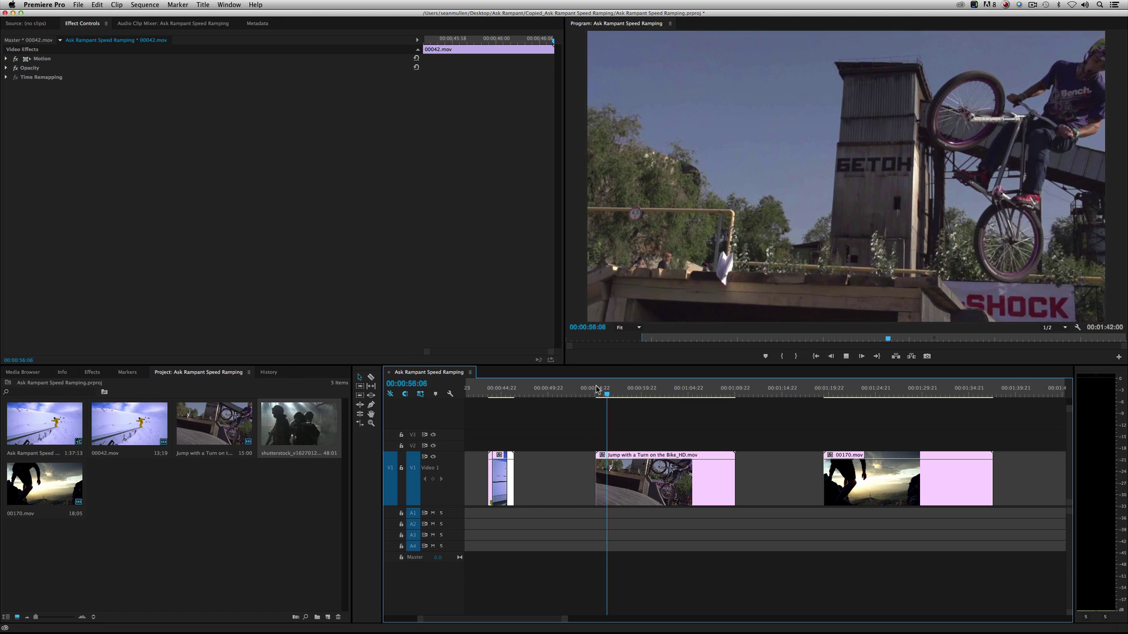
key(space)
Step: Split the Jump with a Turn on the Bike_HD.mov clip at 00:00:57:23 with the Razor tool
click(597, 392)
drag(598, 393, 628, 392)
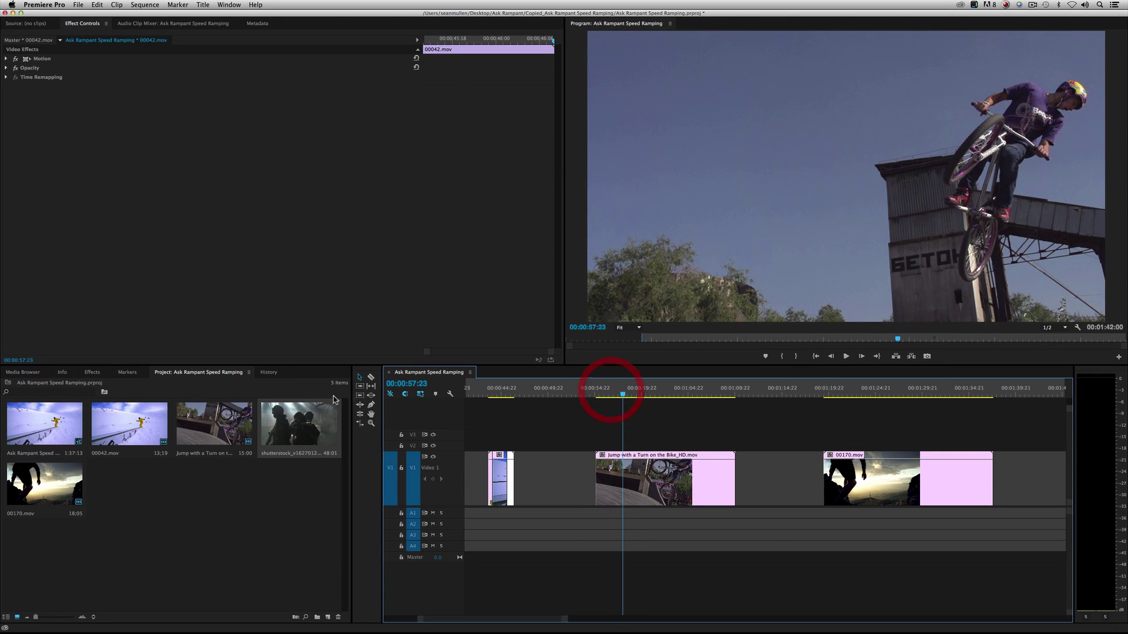
click(372, 379)
click(630, 476)
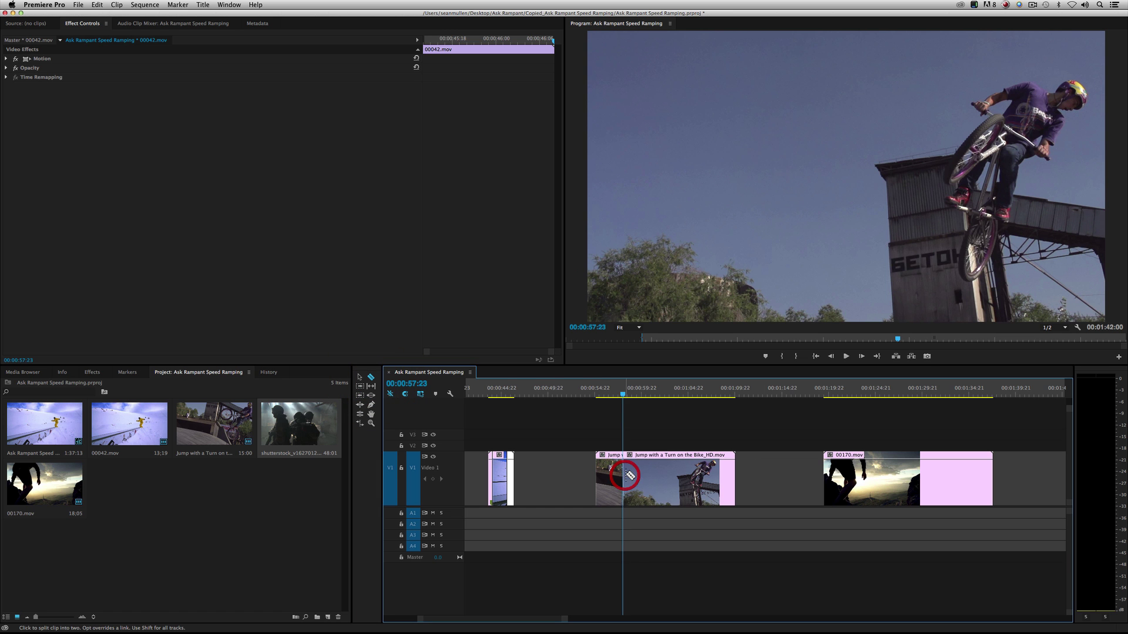
Step: Play the bike clip's opening section and split its remaining part at 00:01:01:07 with the Razor tool
click(597, 388)
key(space)
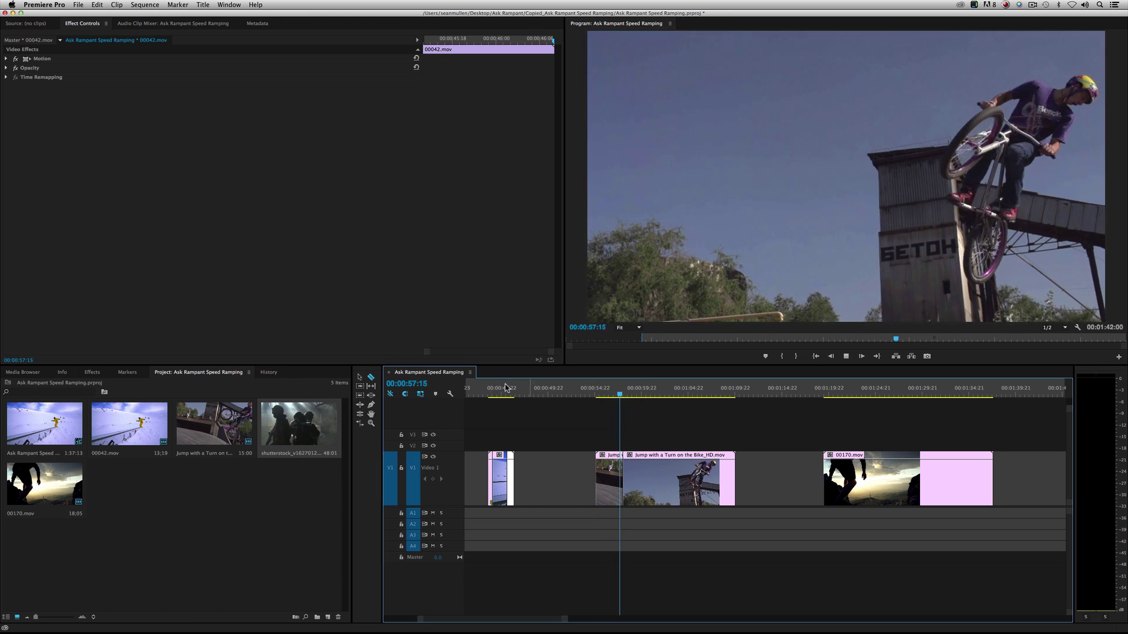
key(space)
key(v)
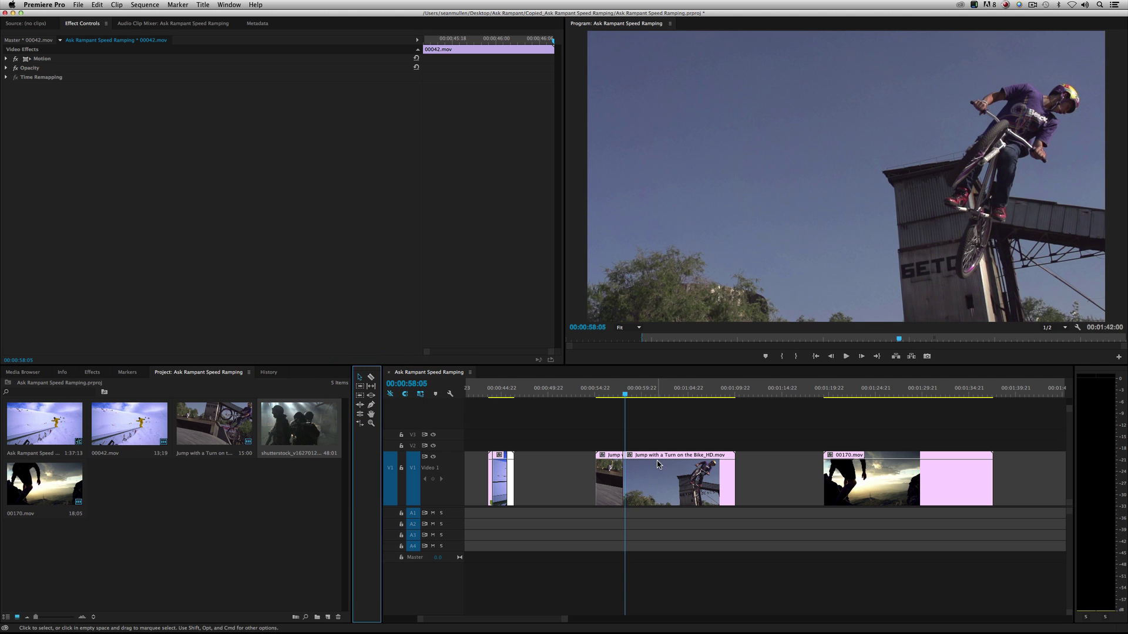
drag(630, 395, 656, 399)
click(370, 377)
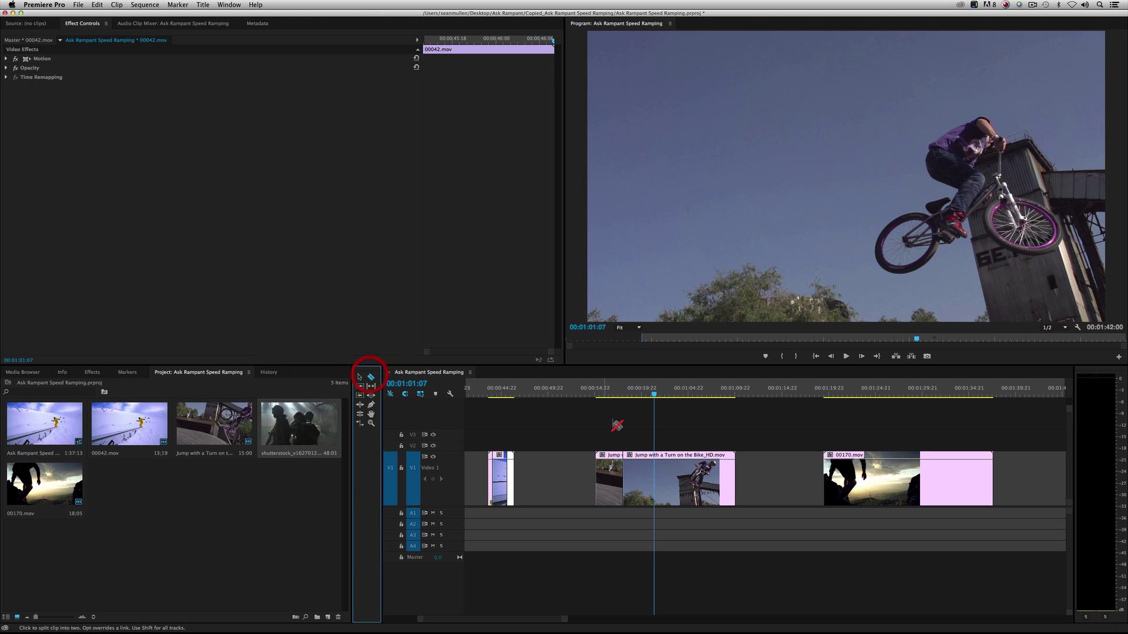
click(654, 483)
key(v)
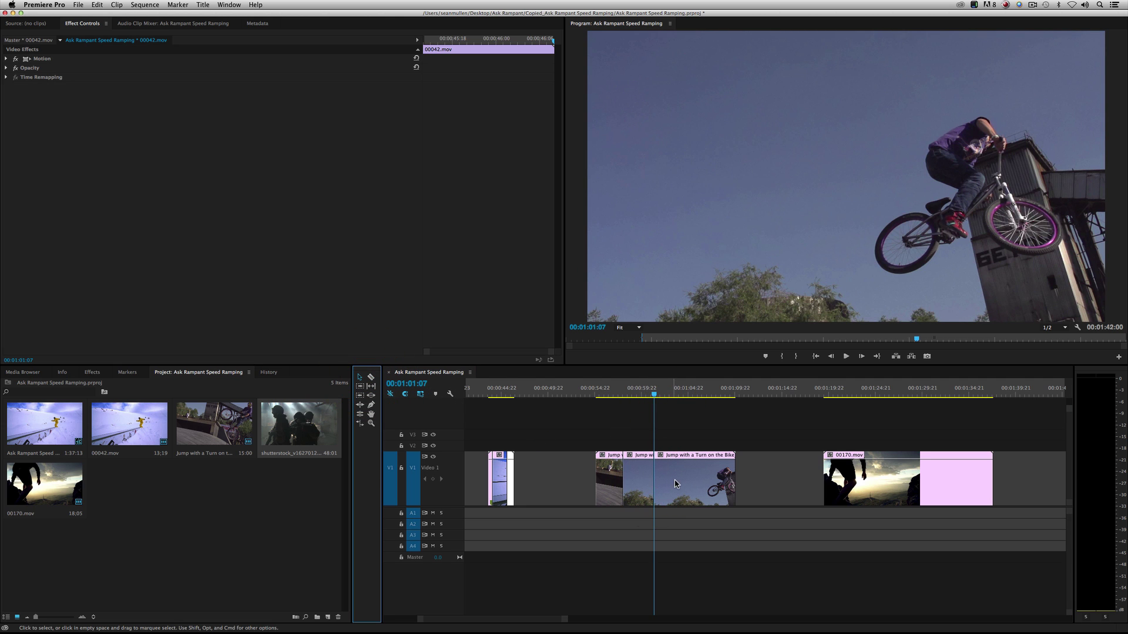
Step: Speed up the opening section of the Jump with a Turn on the Bike_HD.mov clip to about eight times normal speed
click(602, 482)
click(687, 478)
click(608, 479)
right_click(609, 477)
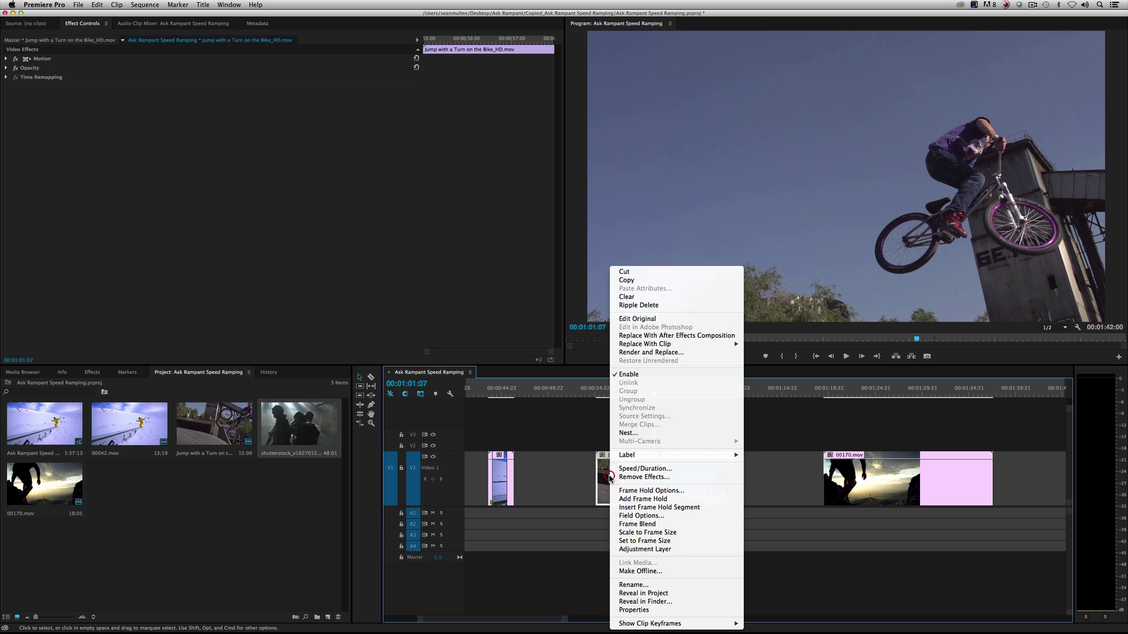
click(645, 468)
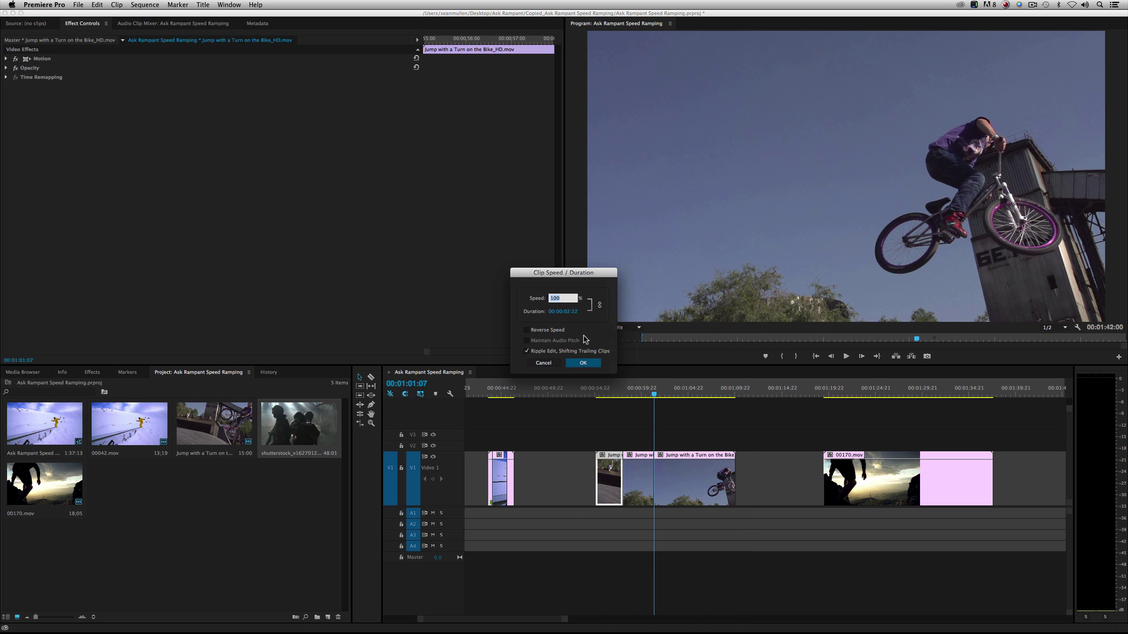
text(80)
key(Return)
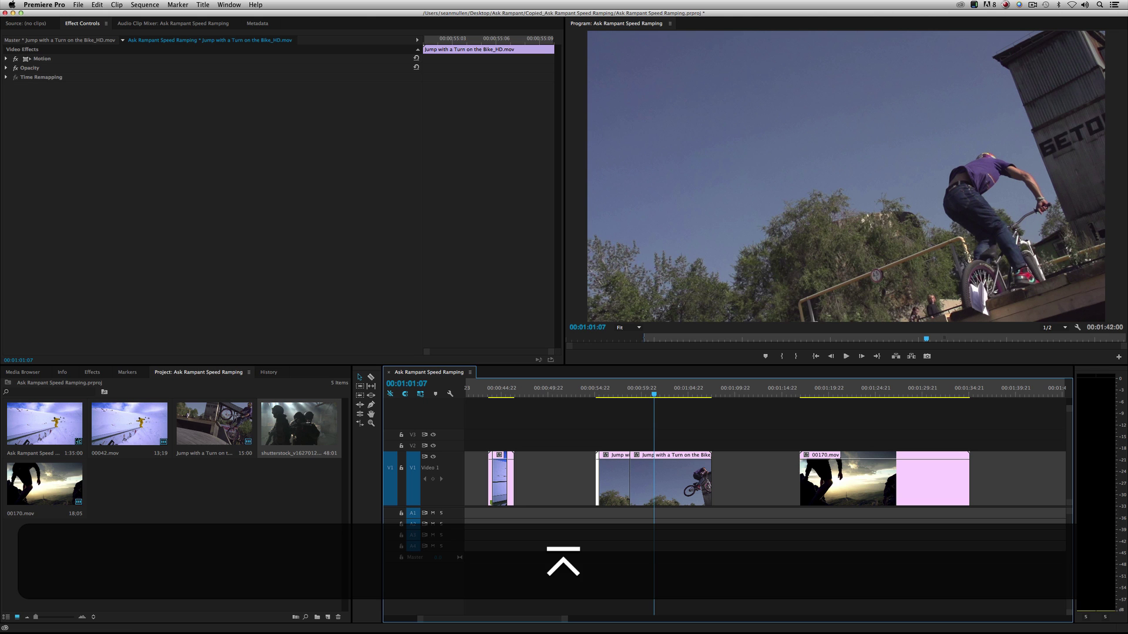
Step: Speed up the bike clip's final section to about sixteen times normal speed, rippling the trailing clips
right_click(643, 478)
click(660, 470)
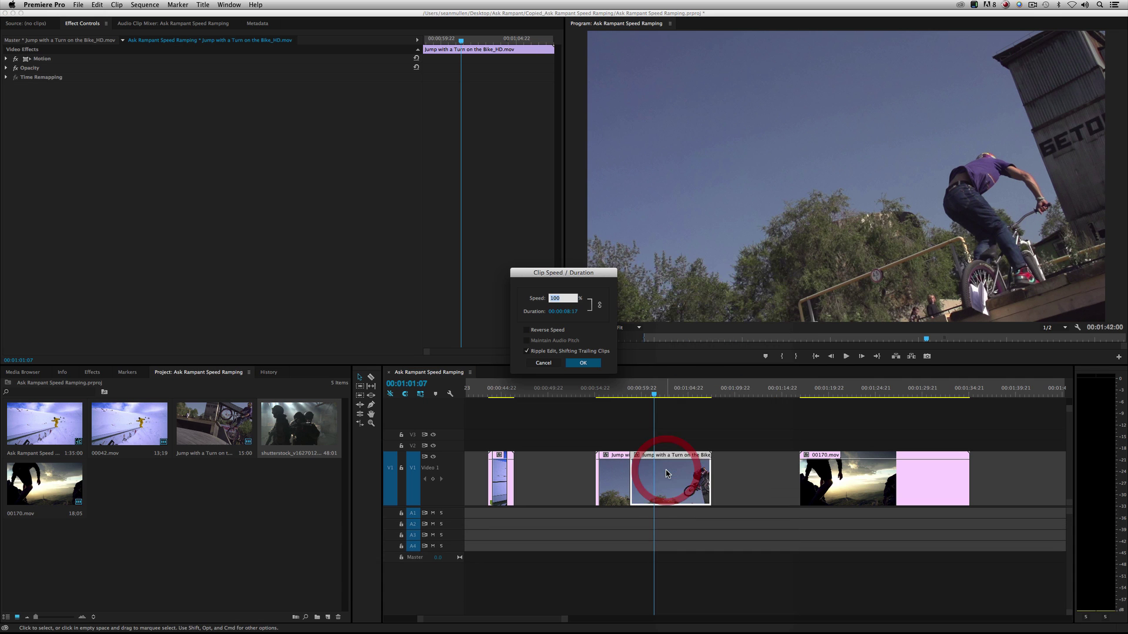
text(16)
key(Return)
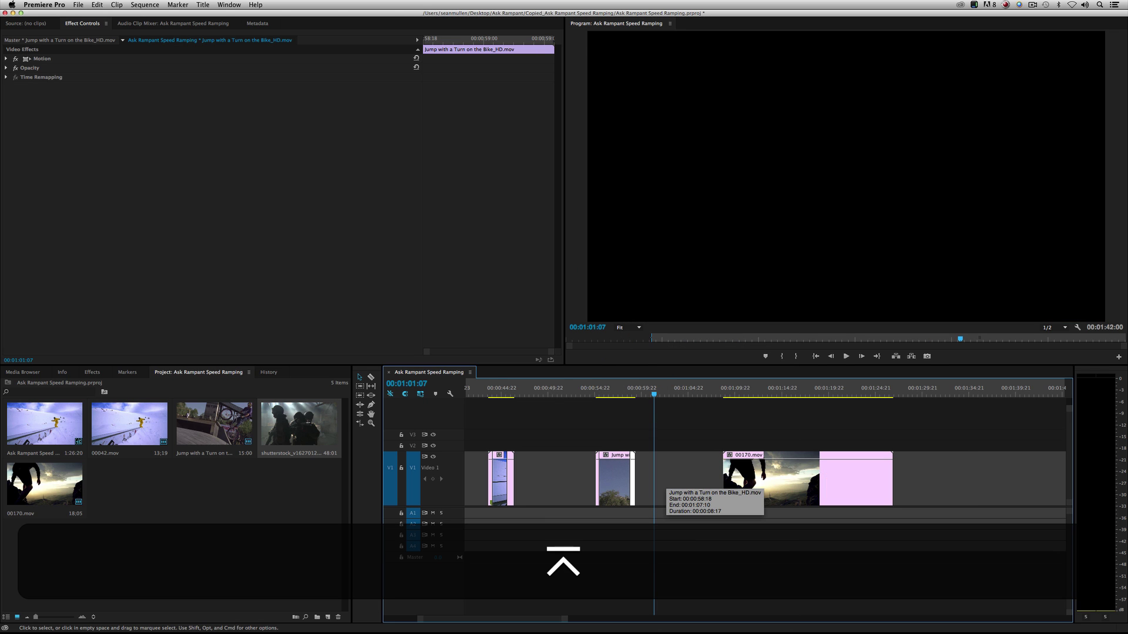
Step: Replay the bike jump clip from its start to judge the speed changes between its three sections
drag(587, 391, 598, 394)
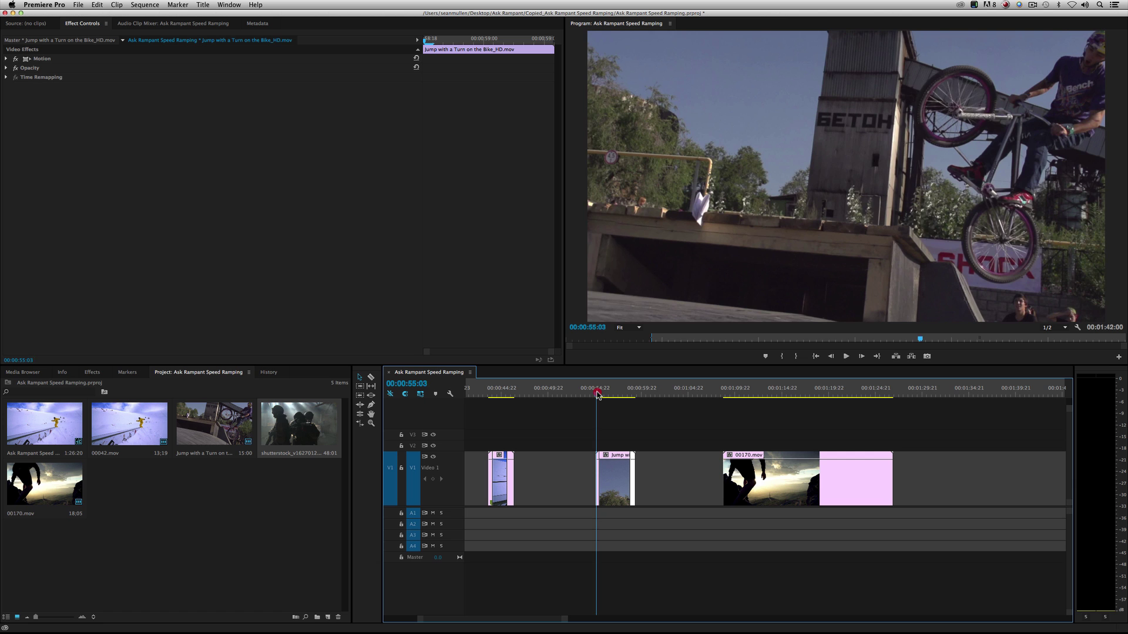
key(space)
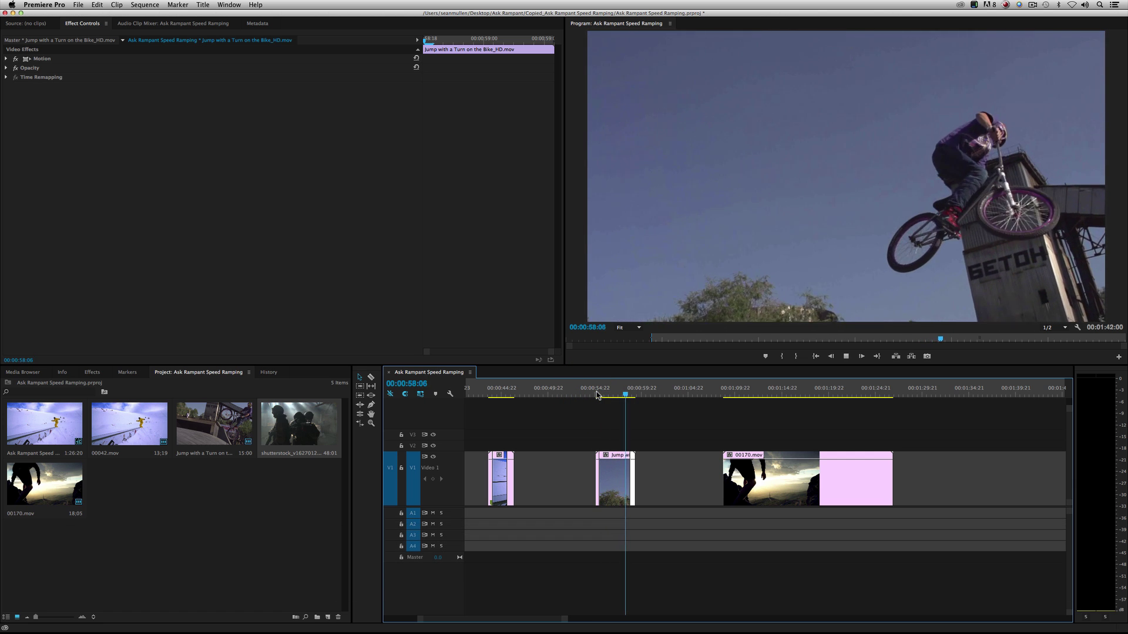
key(space)
click(597, 394)
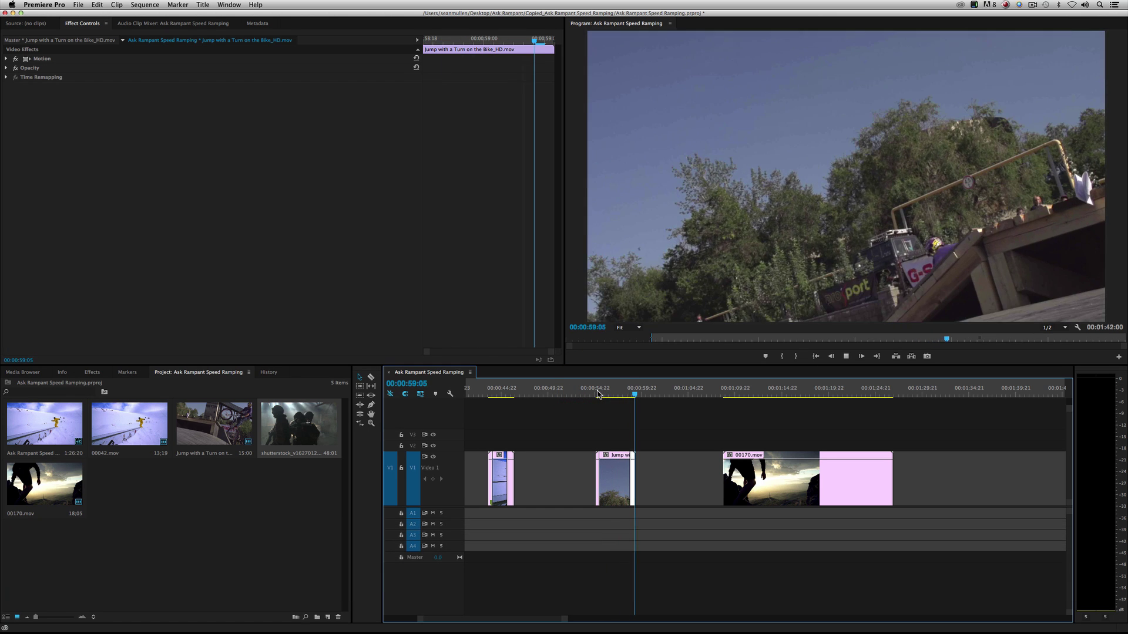
key(space)
Step: Go to the start of the 00170.mov clip in the sequence and play the runner's jump
click(730, 392)
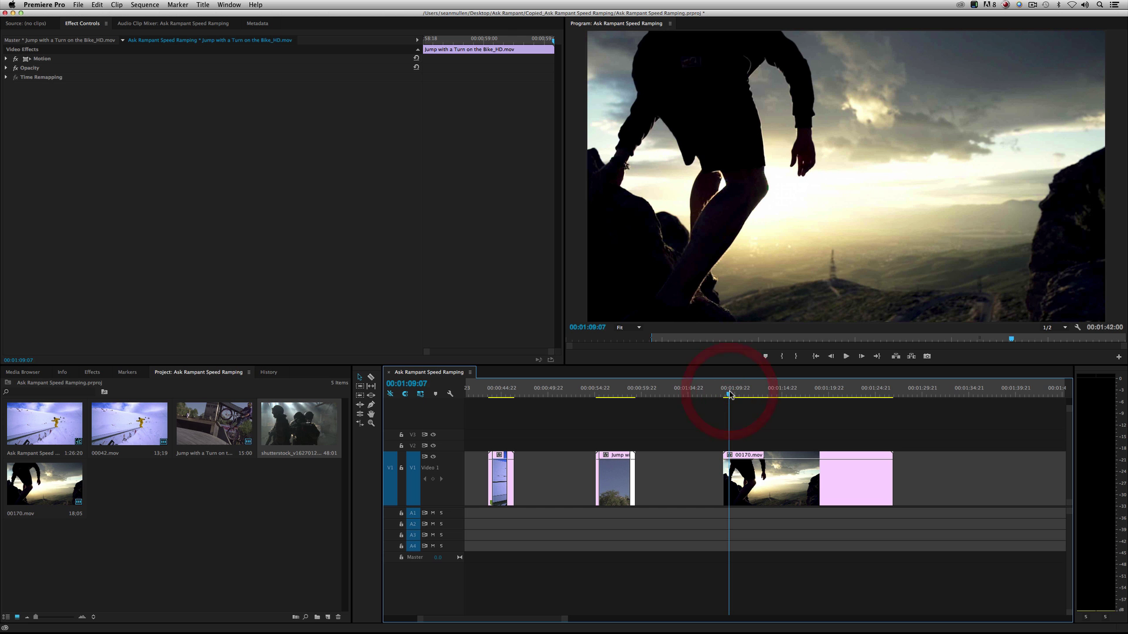
key(space)
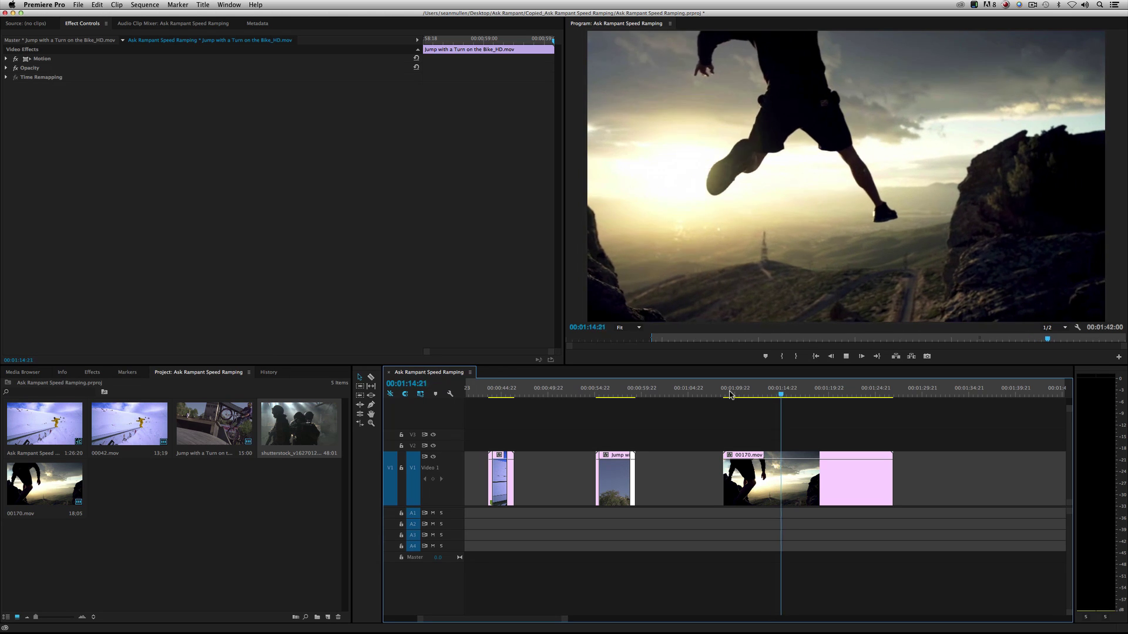
key(space)
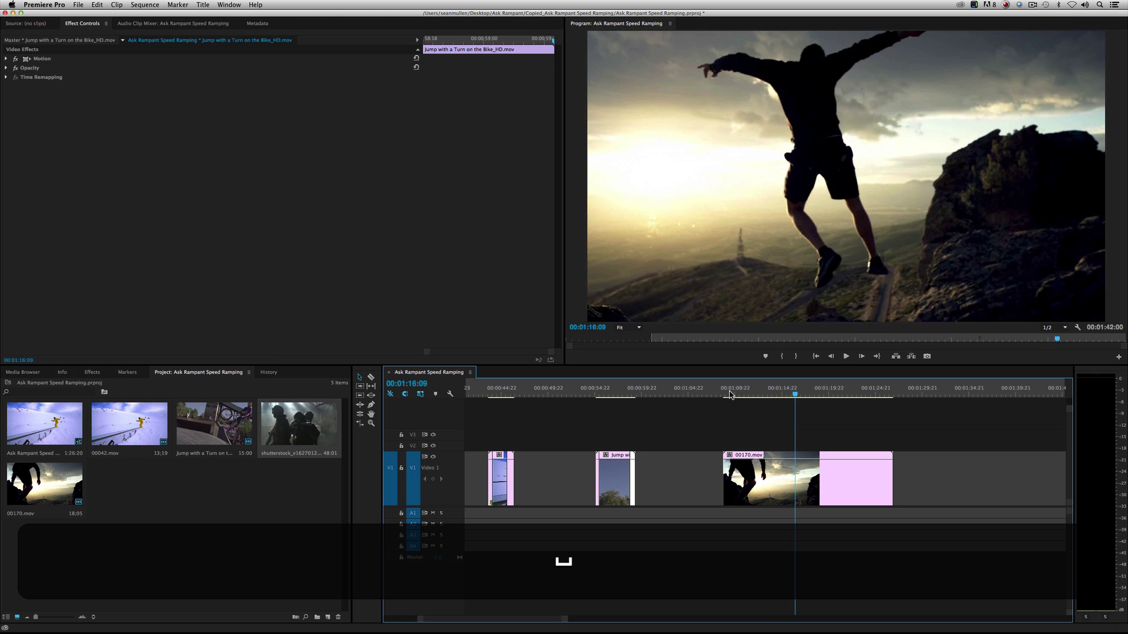
Step: Split the 00170.mov clip at 00:01:14:07, while the runner is in mid-air, with the Razor tool
drag(731, 395, 778, 406)
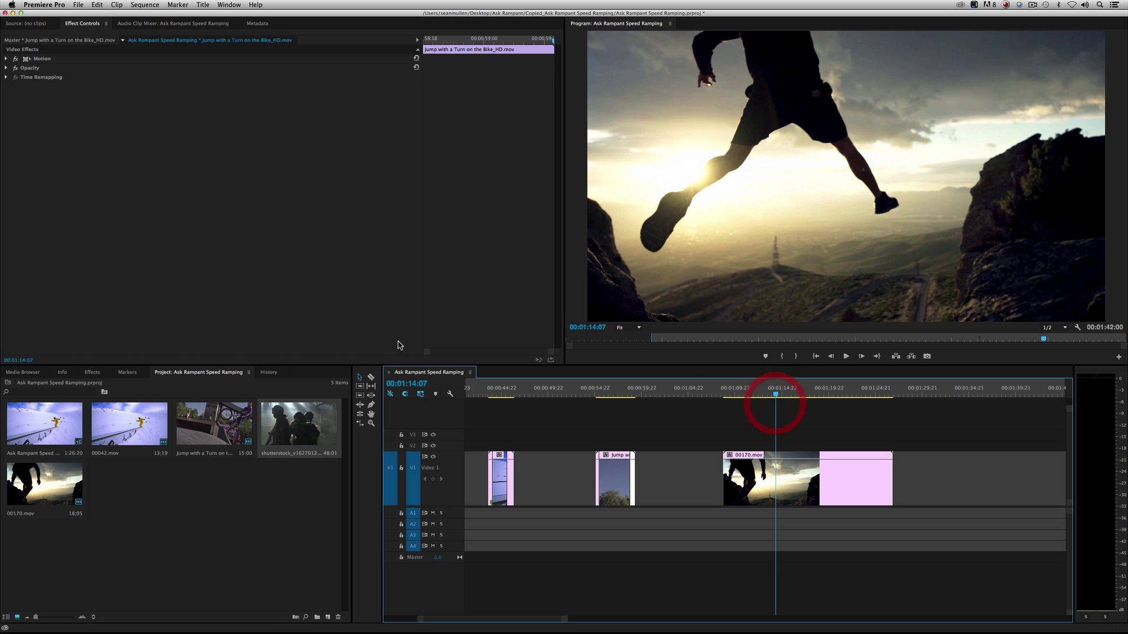
click(371, 378)
click(777, 469)
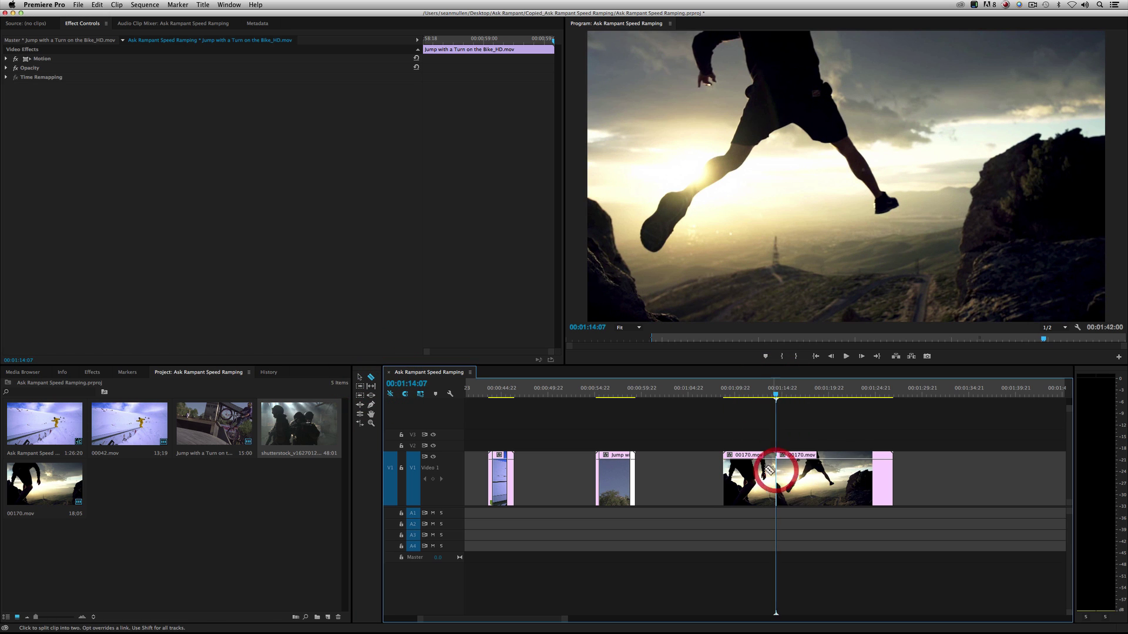
click(360, 377)
Step: Greatly speed up the first section of 00170.mov through its Speed/Duration settings, rippling the trailing clips
click(742, 480)
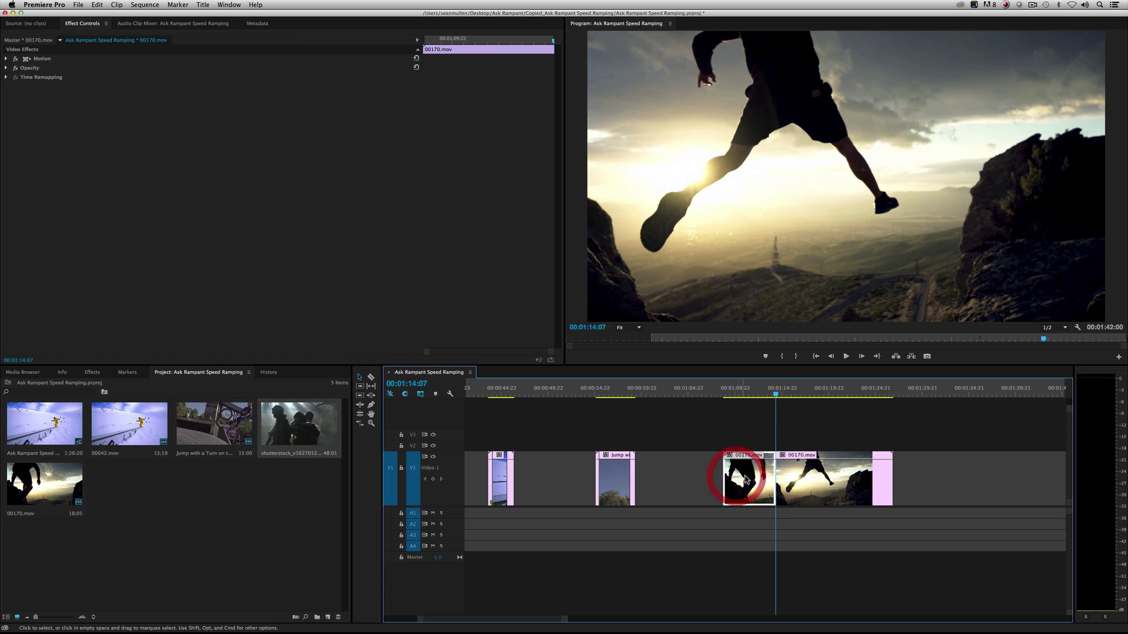
right_click(746, 479)
click(760, 470)
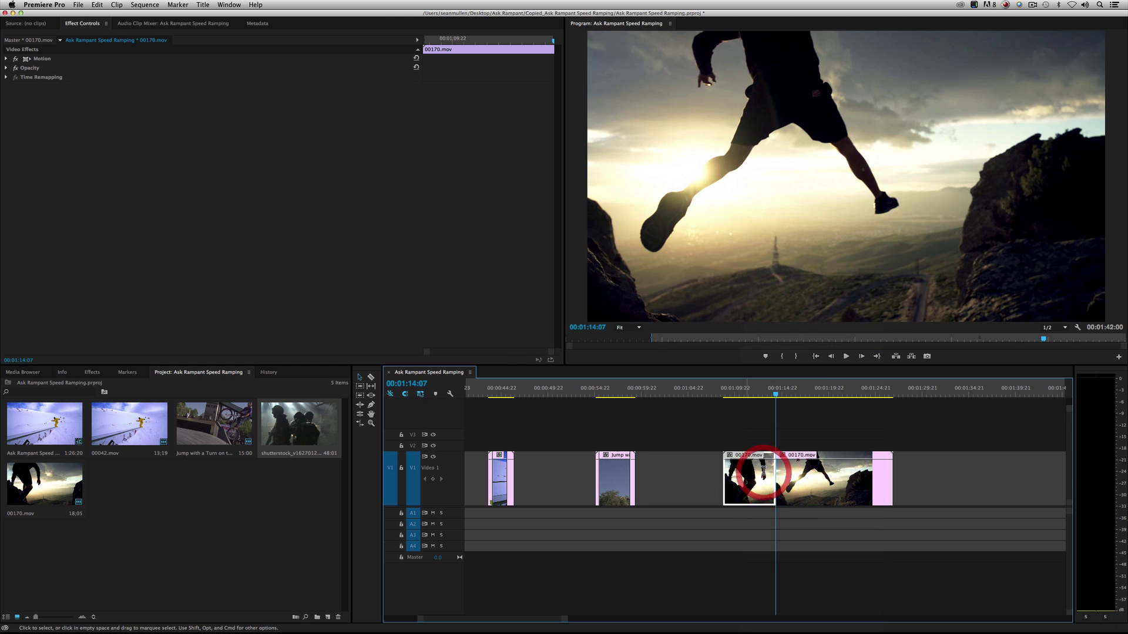
text(1000)
key(Return)
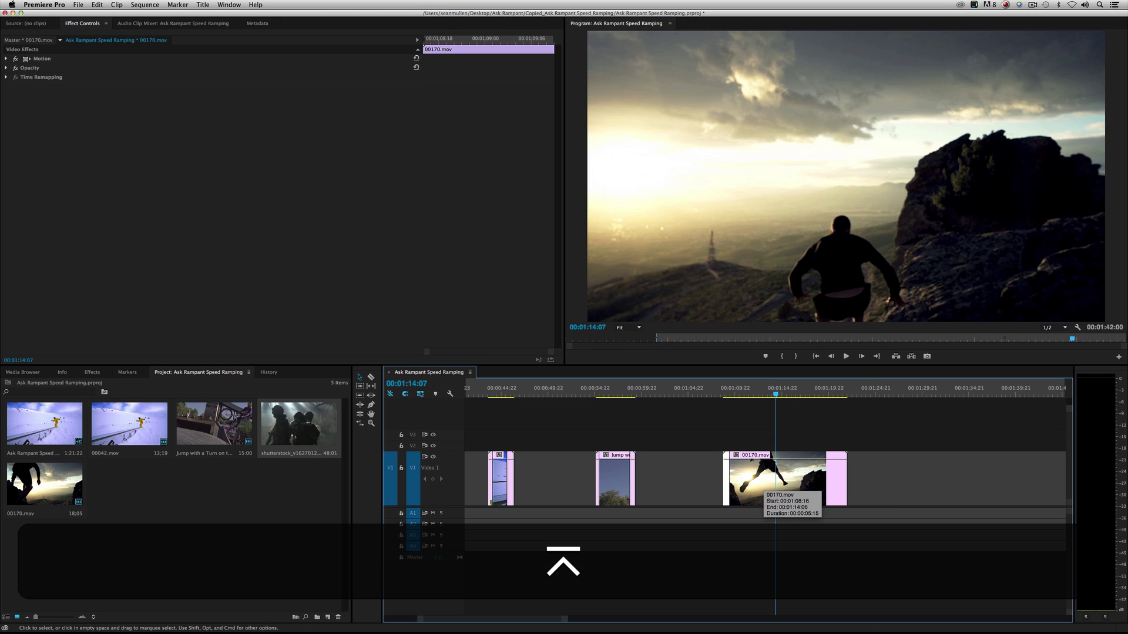
Step: Play 00170.mov from its start and split its remaining section at 00:01:10:23 with the Razor tool
click(724, 390)
key(space)
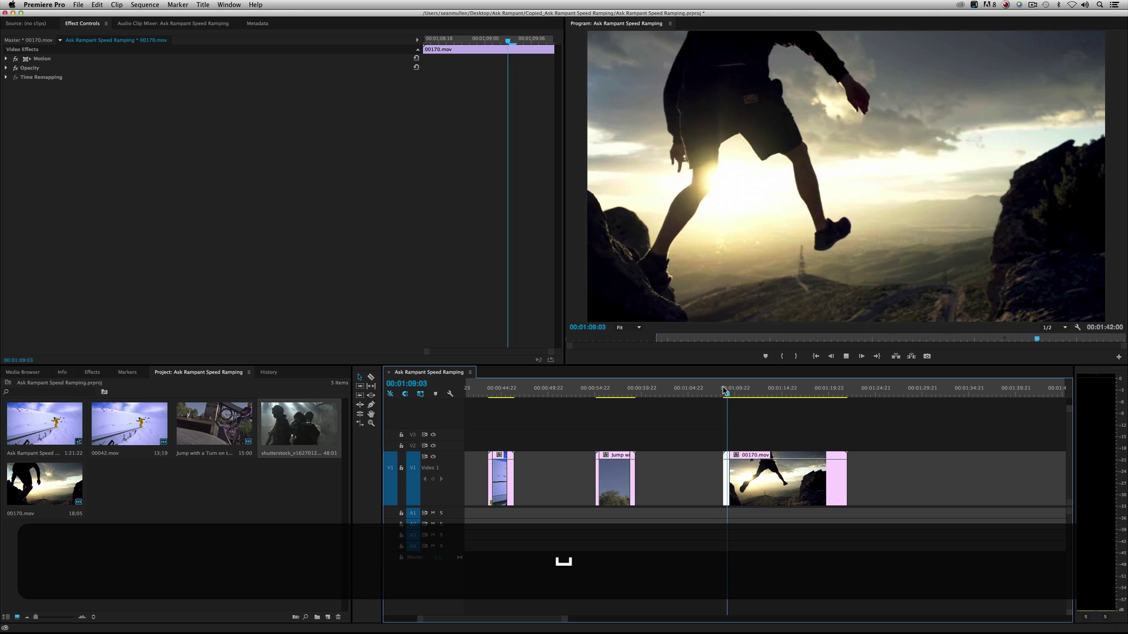
key(space)
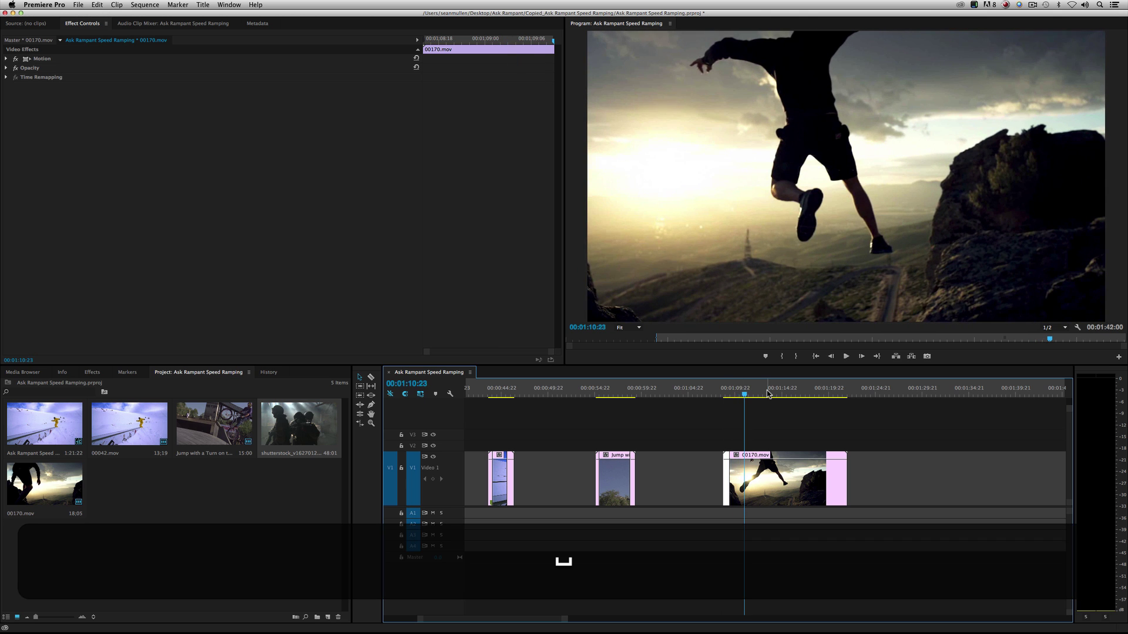
click(370, 379)
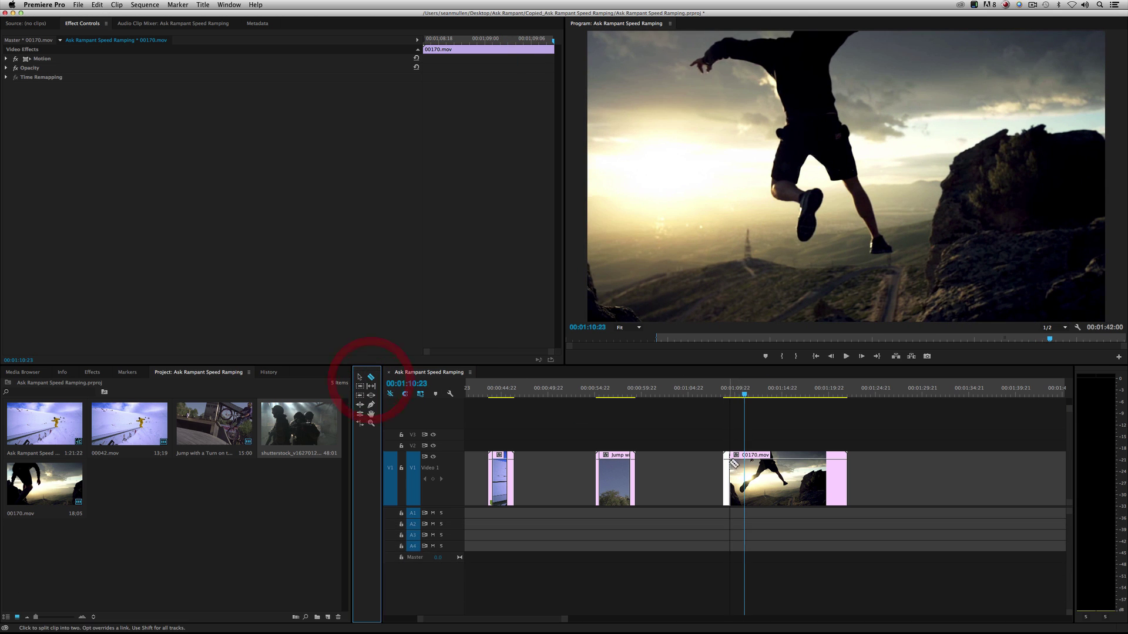
click(744, 489)
click(360, 378)
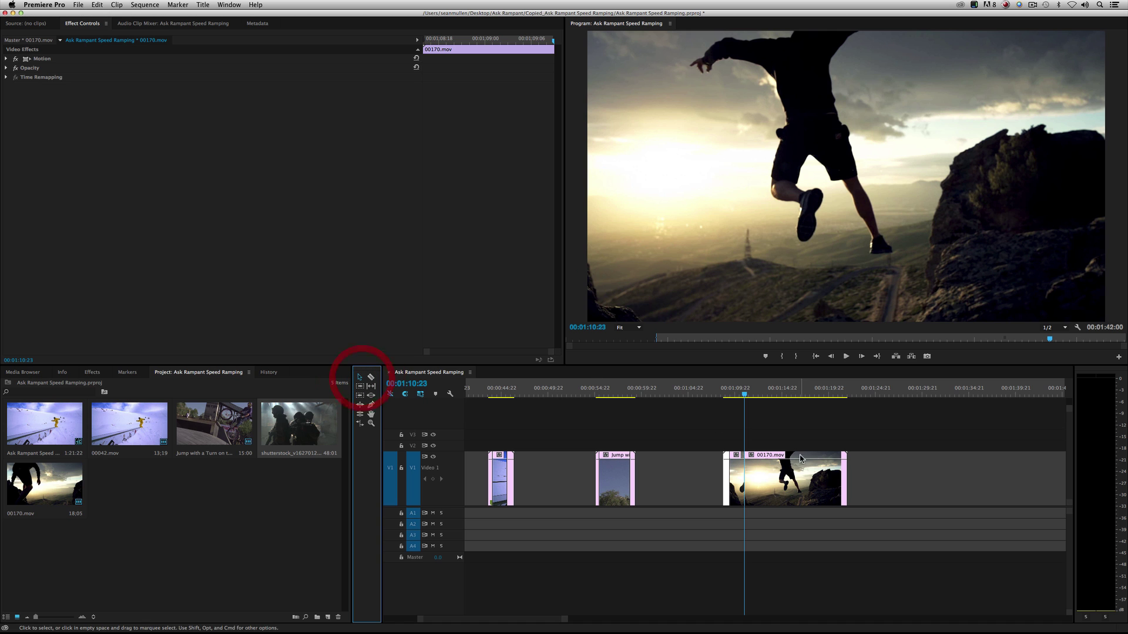
Step: Try speeding up the last section of 00170.mov to 800%
right_click(772, 474)
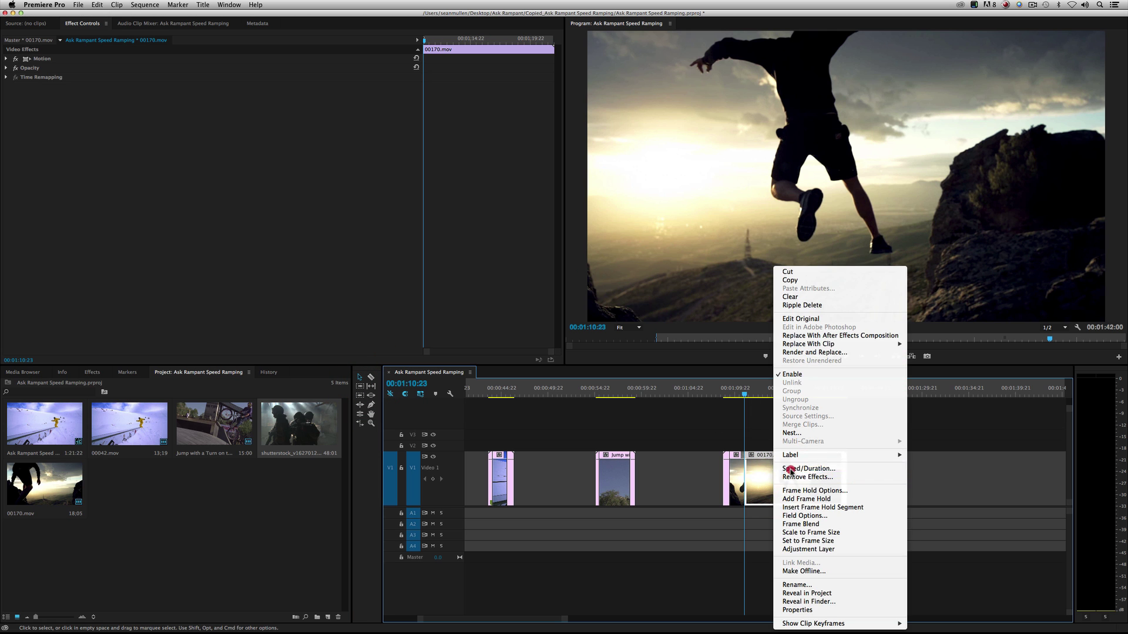
click(791, 469)
text(800)
key(Return)
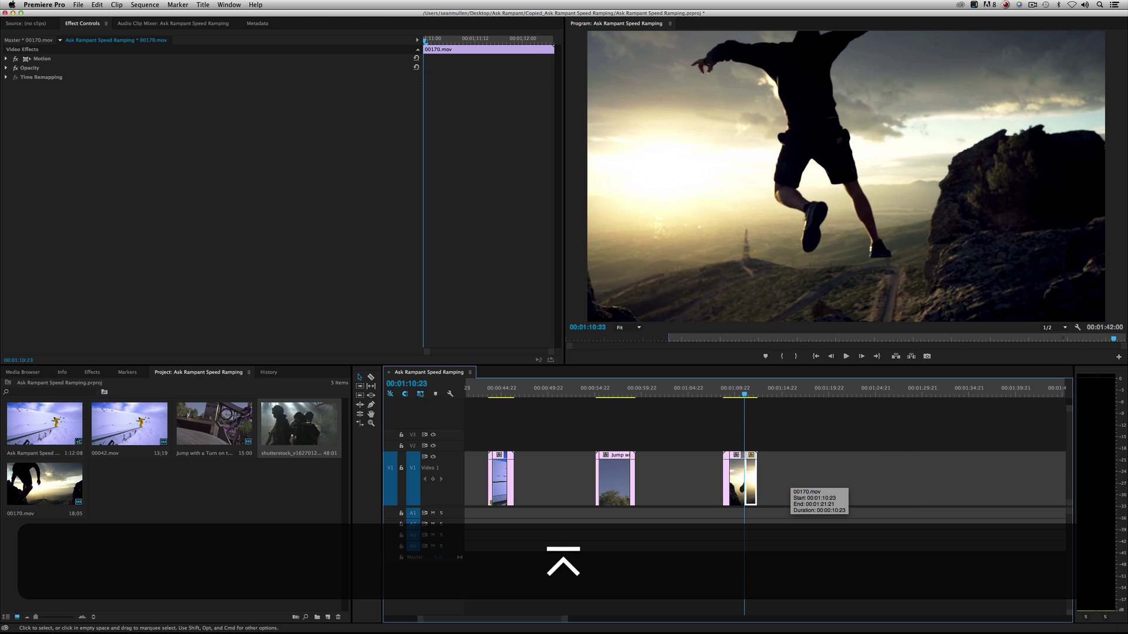
Step: Replay the cut-up 00170.mov clip from its start to judge the speed changes between its sections
key(space)
click(723, 394)
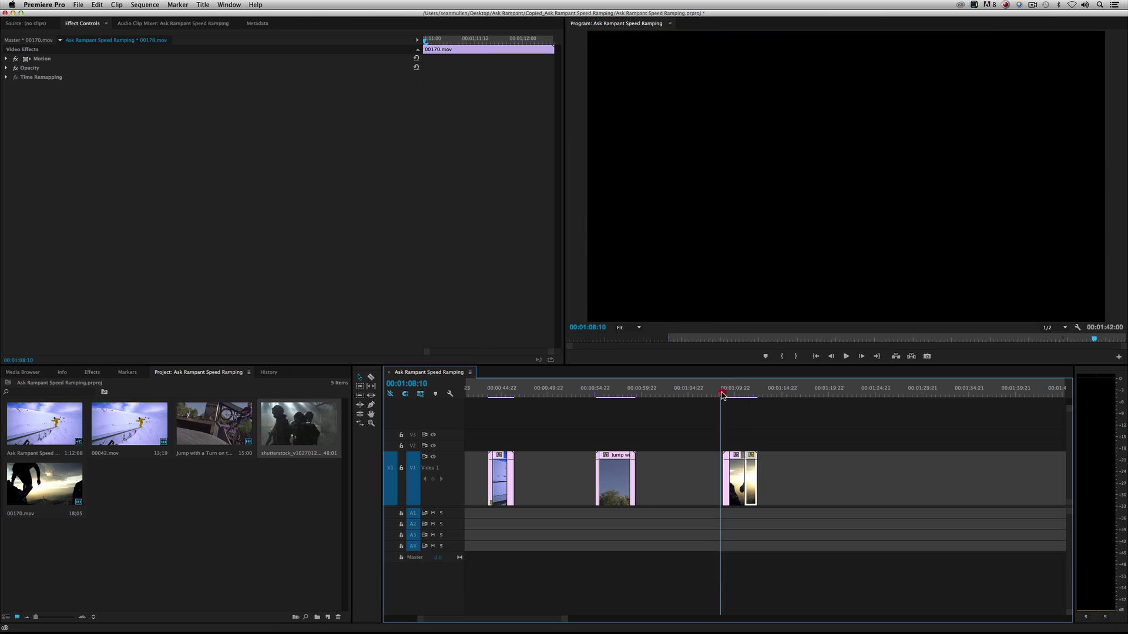
key(space)
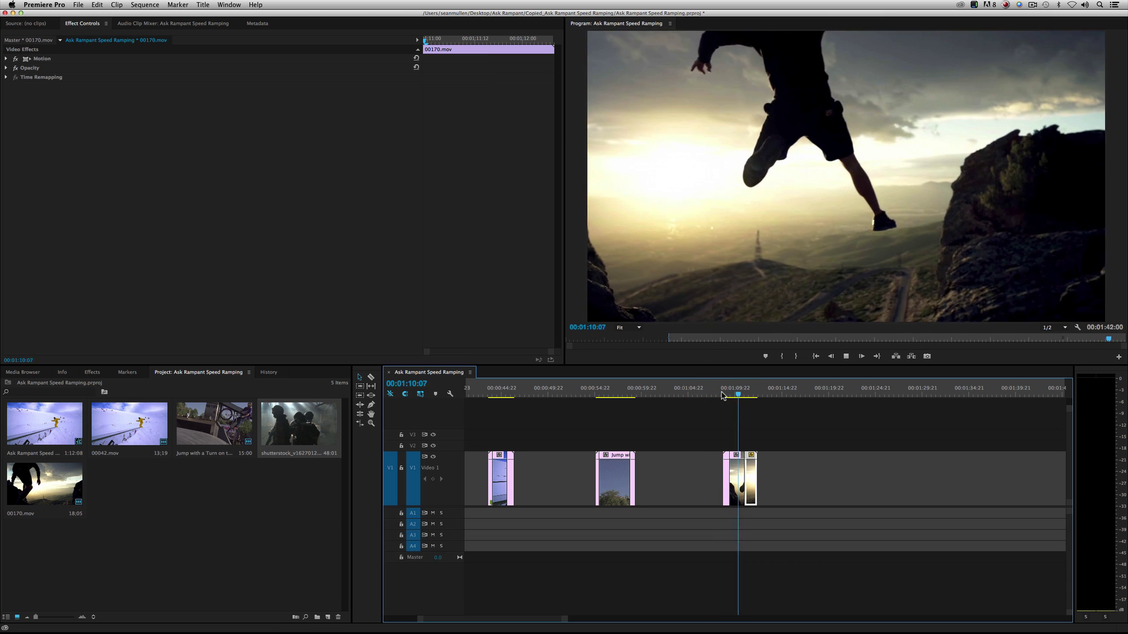
key(space)
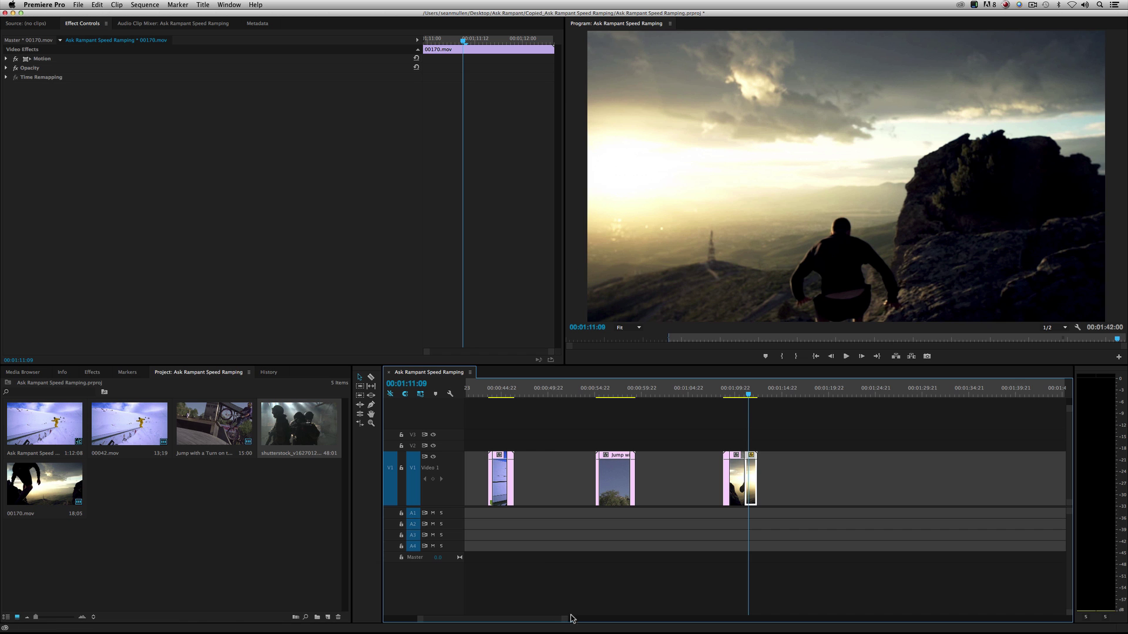
Step: Undo the speed change on the last section of 00170.mov
key(super)
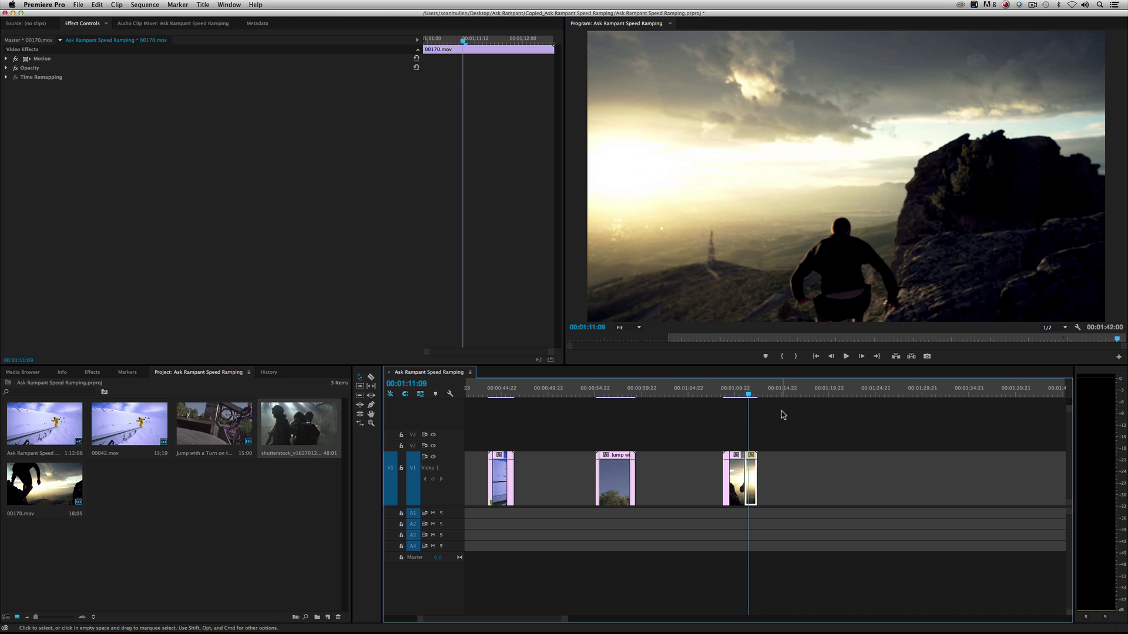
drag(748, 389, 750, 391)
key(super+z)
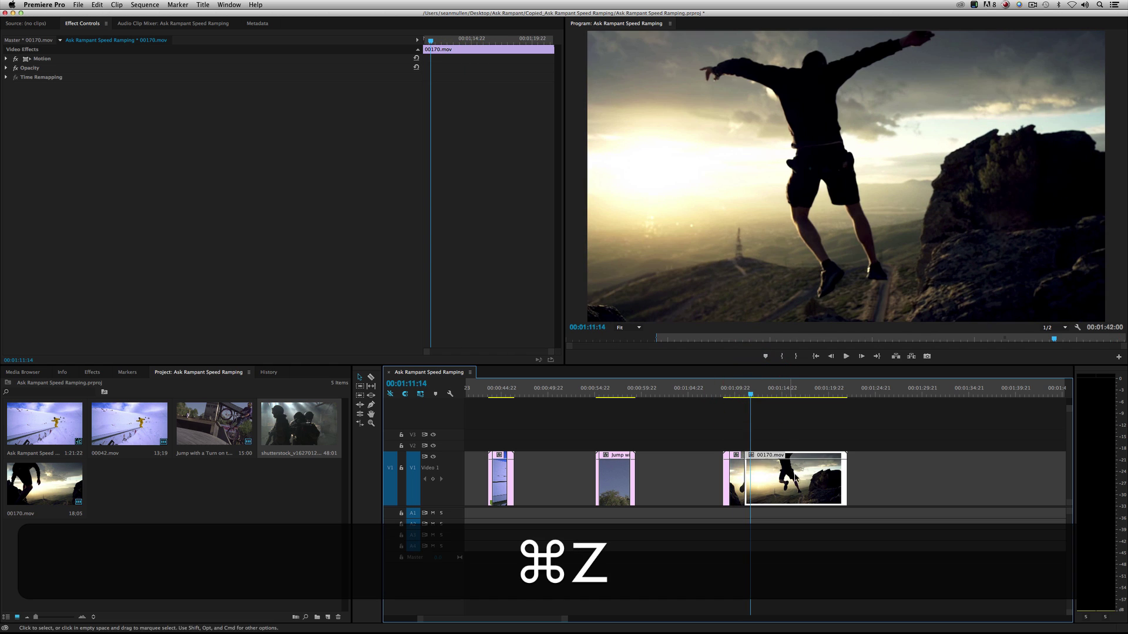
Step: Play part of the last 00170.mov section, then turn on Reverse Speed for that section
key(space)
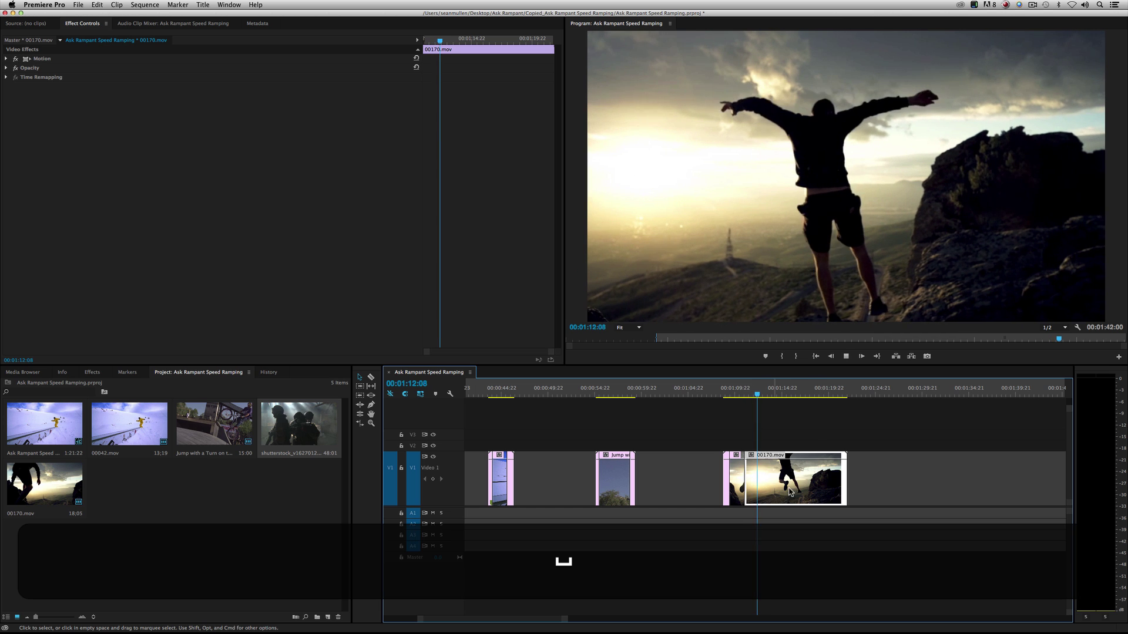
key(space)
right_click(814, 481)
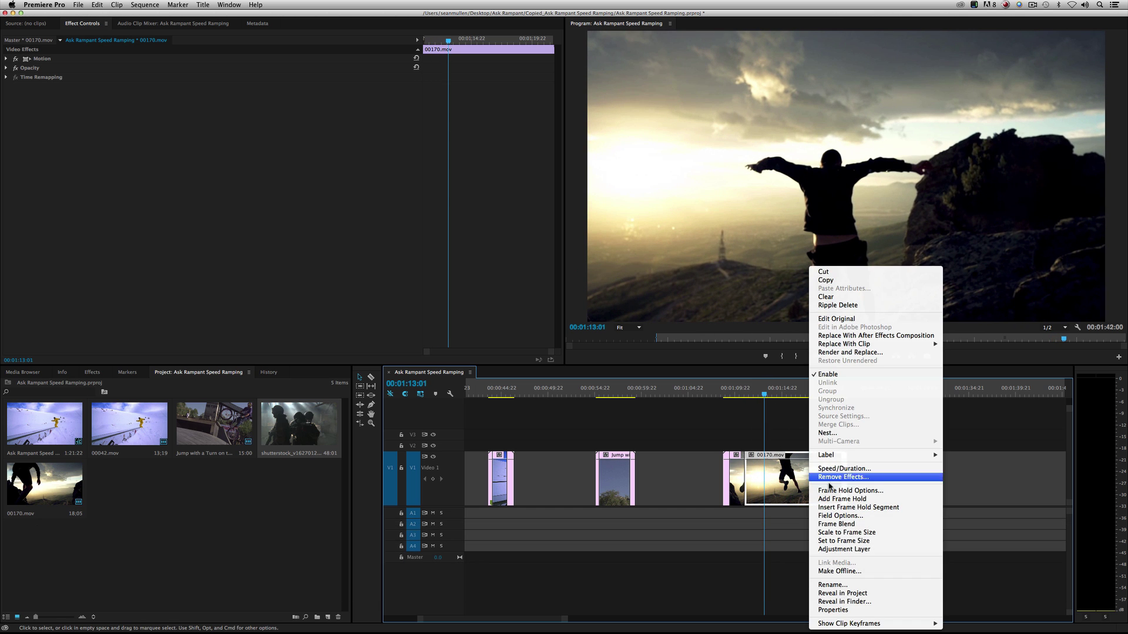
click(835, 468)
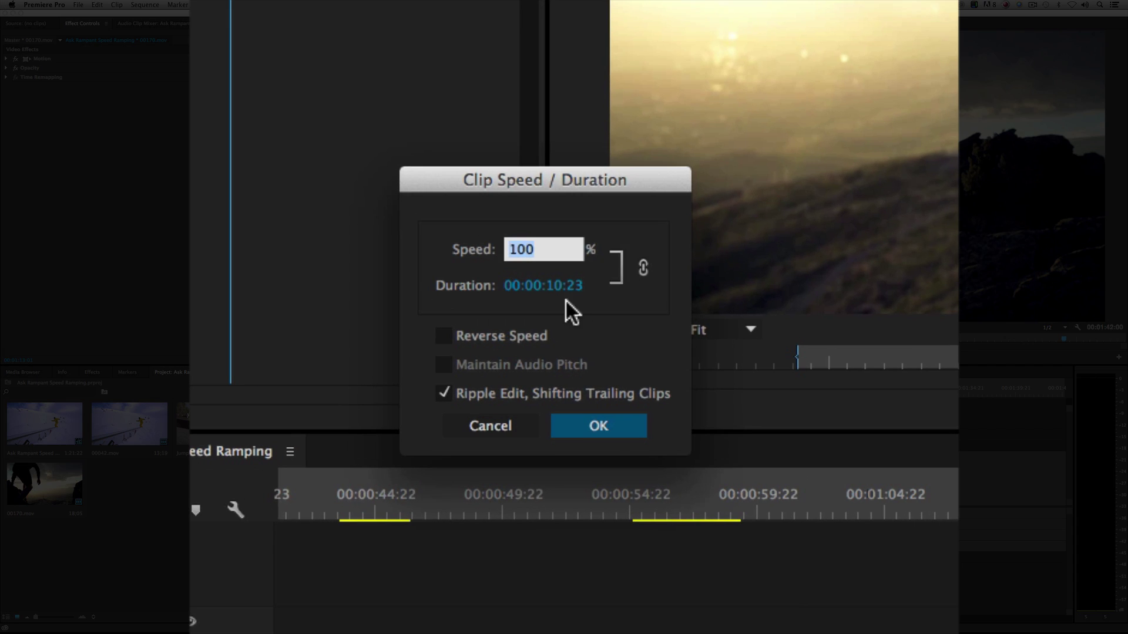
click(520, 333)
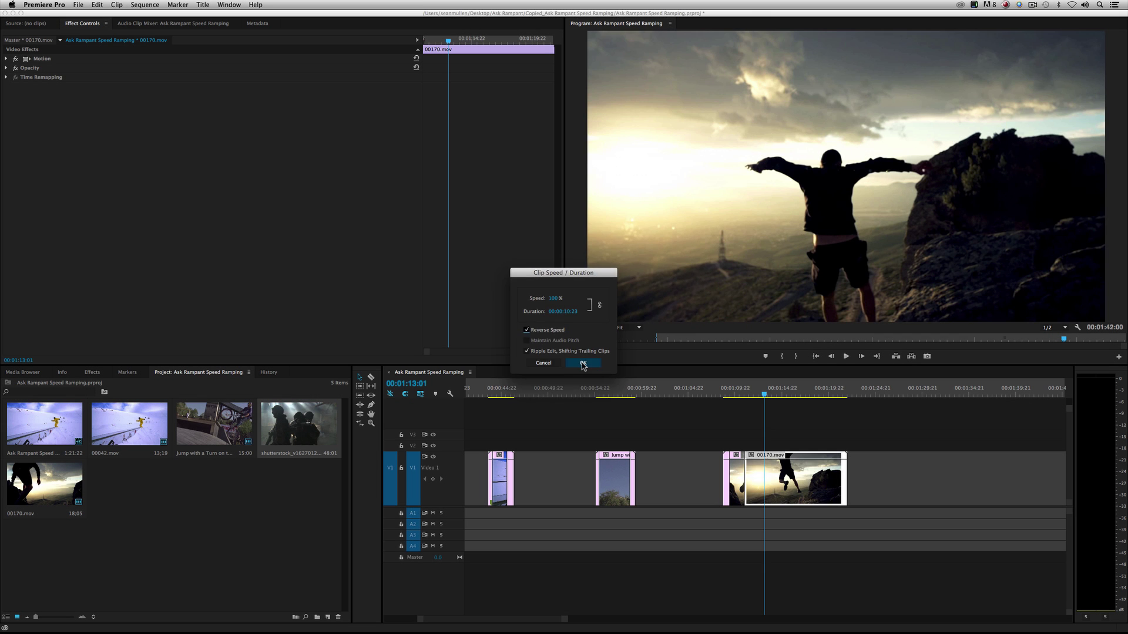
click(596, 429)
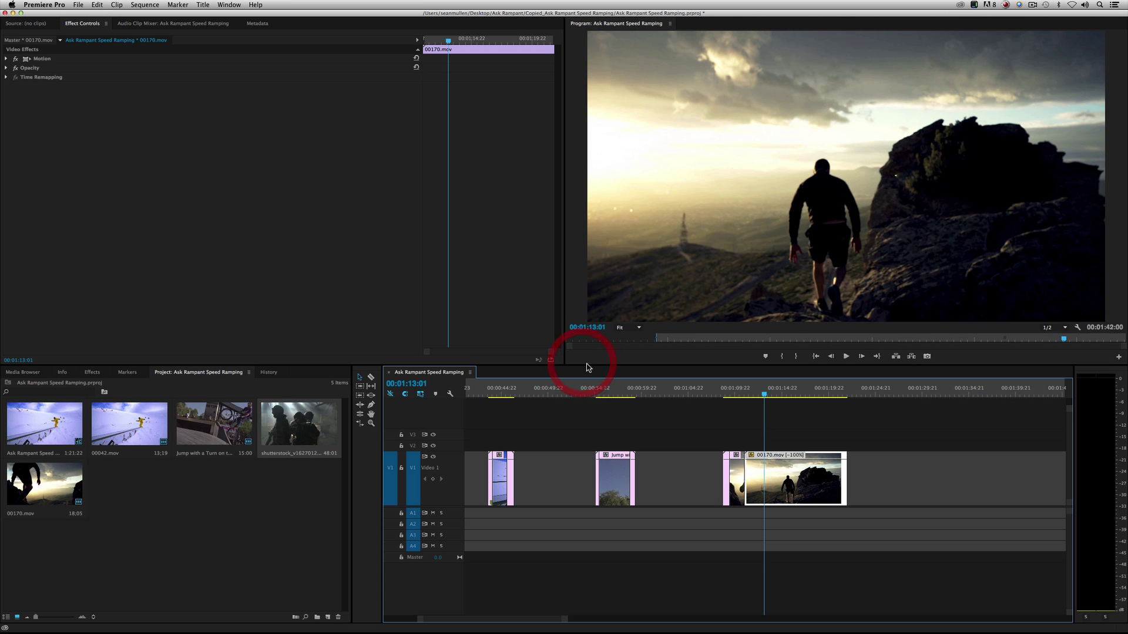
Step: Replay 00170.mov from its middle section to check the transition into the reversed section
click(737, 388)
key(space)
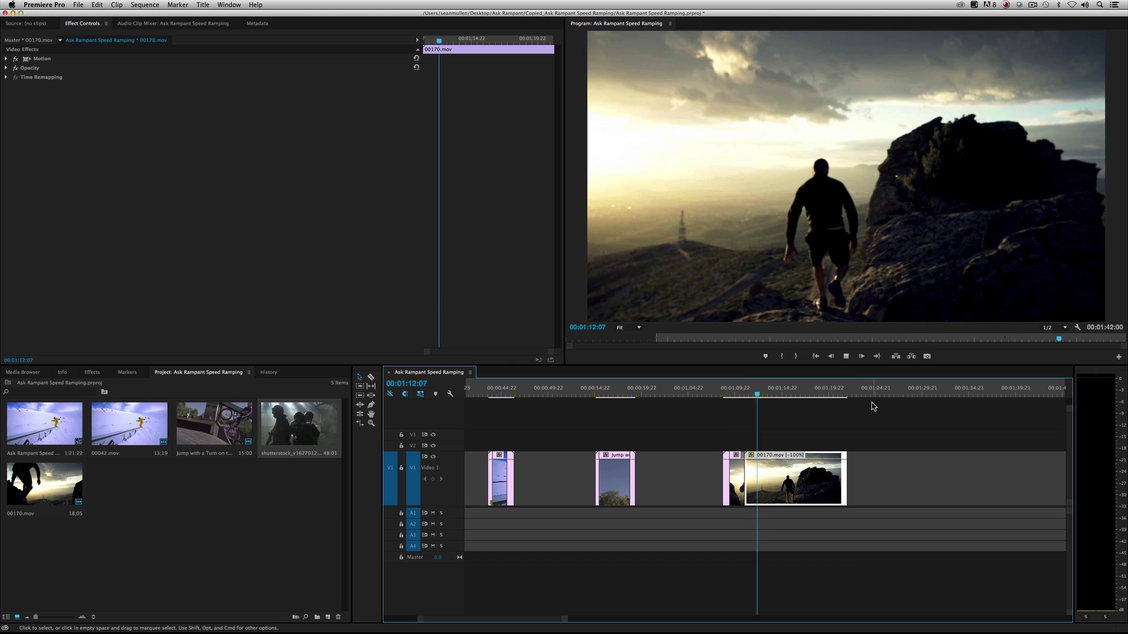
key(space)
click(738, 388)
key(space)
key(space)
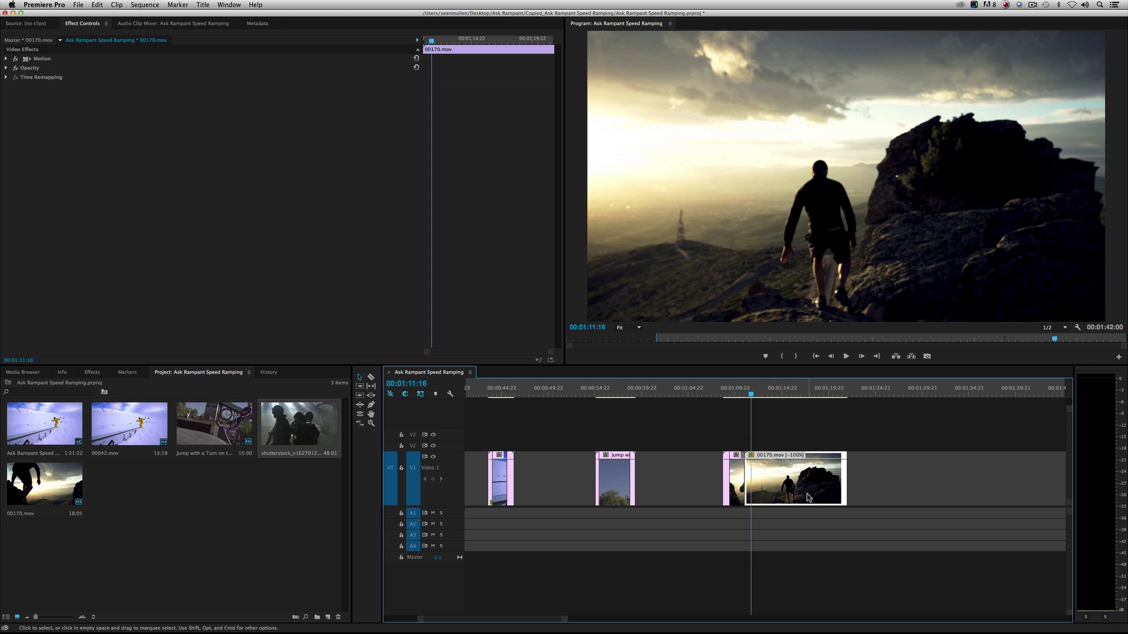
Step: Move the reversed 00170.mov section to V2, extend its end, and trim its start to where the middle section on V1 ends
drag(807, 498, 748, 446)
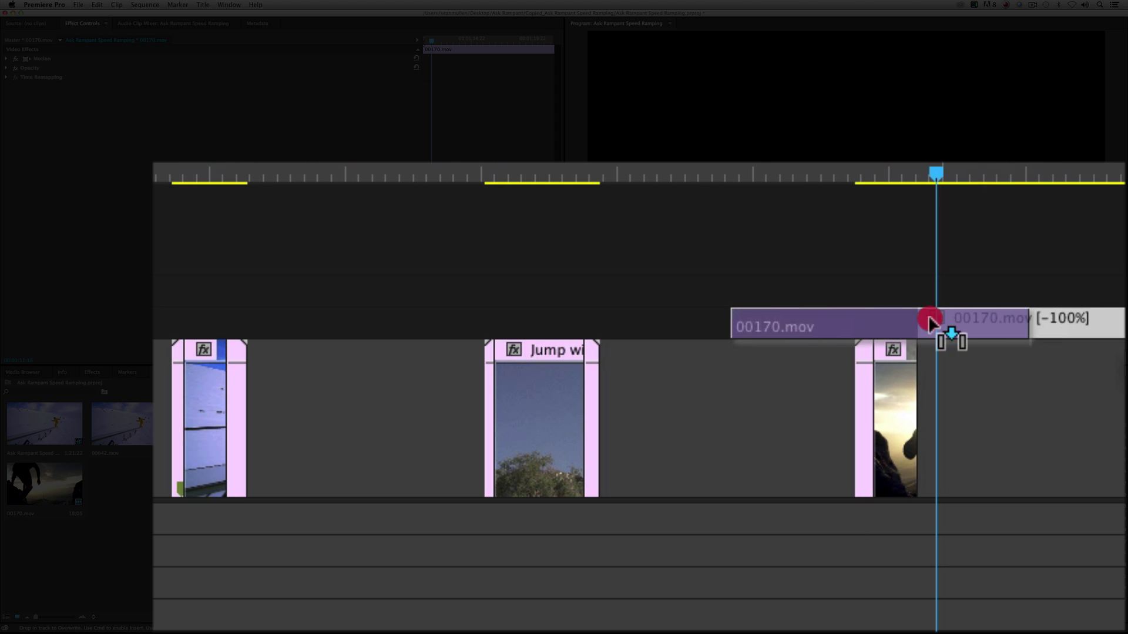
drag(930, 320, 831, 320)
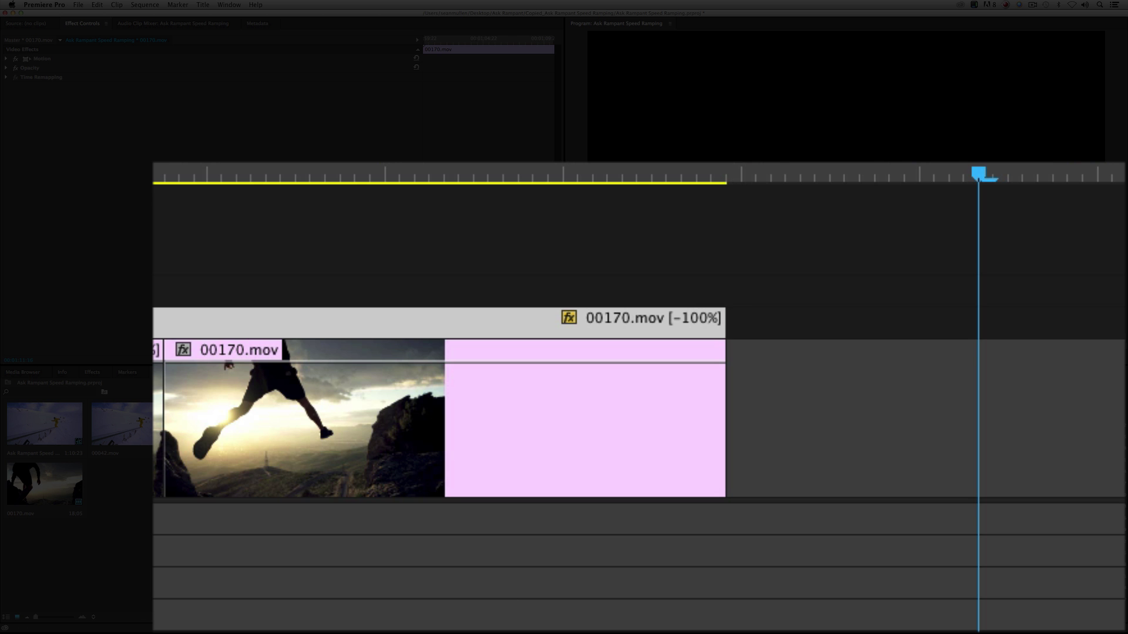
click(932, 330)
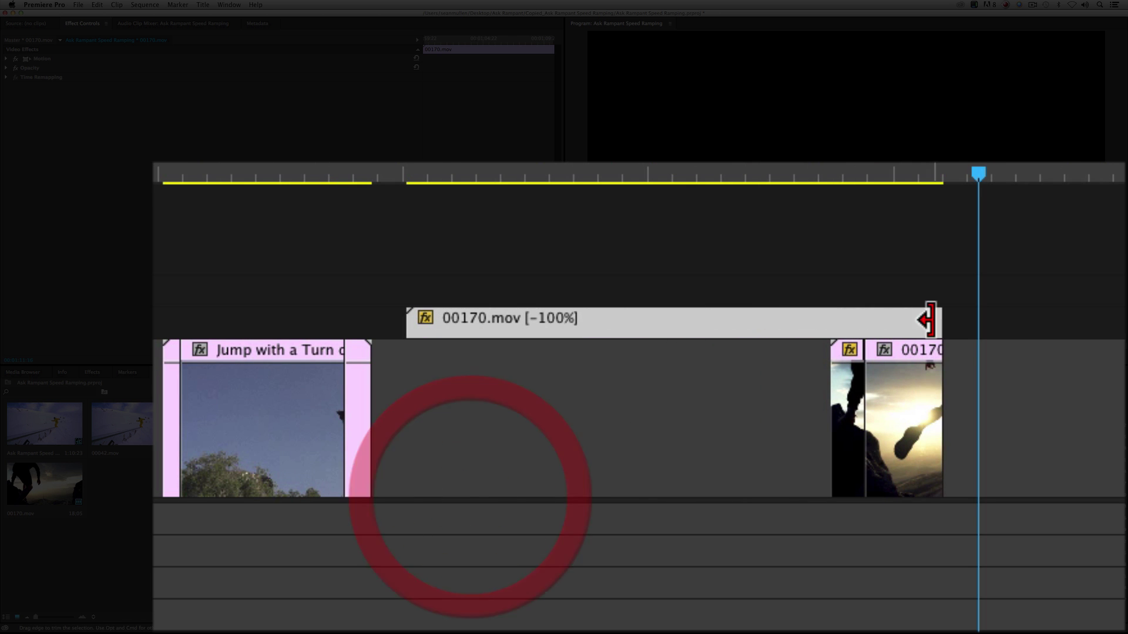
drag(948, 324, 1058, 327)
drag(400, 320, 932, 329)
Step: Play 00170.mov across the join between the middle section and the reversed section on V2
click(901, 174)
key(space)
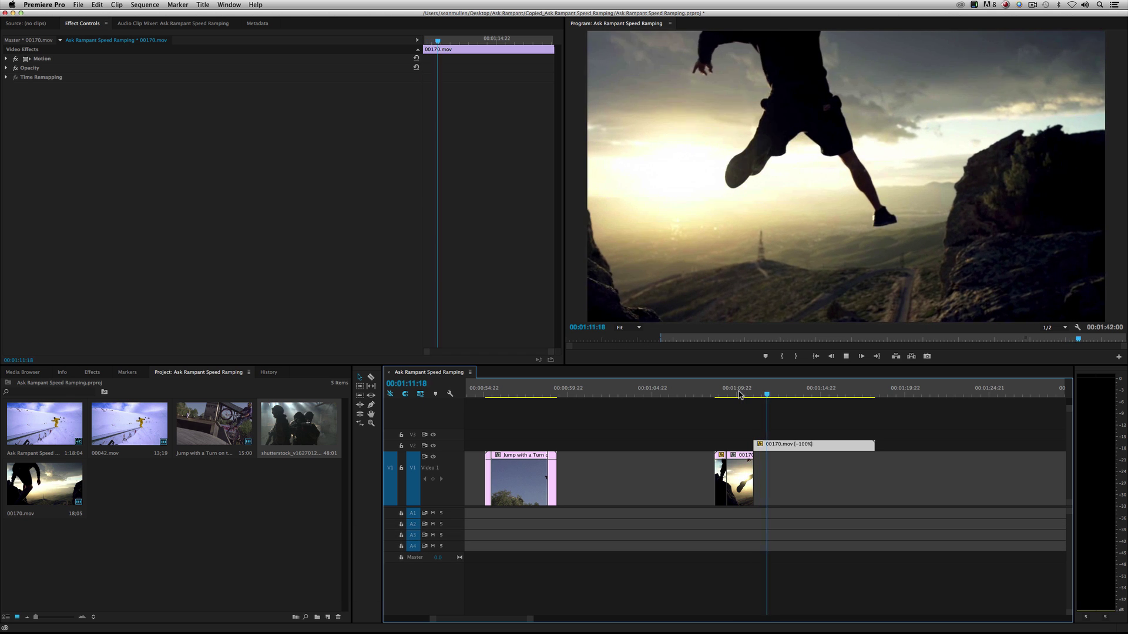
key(space)
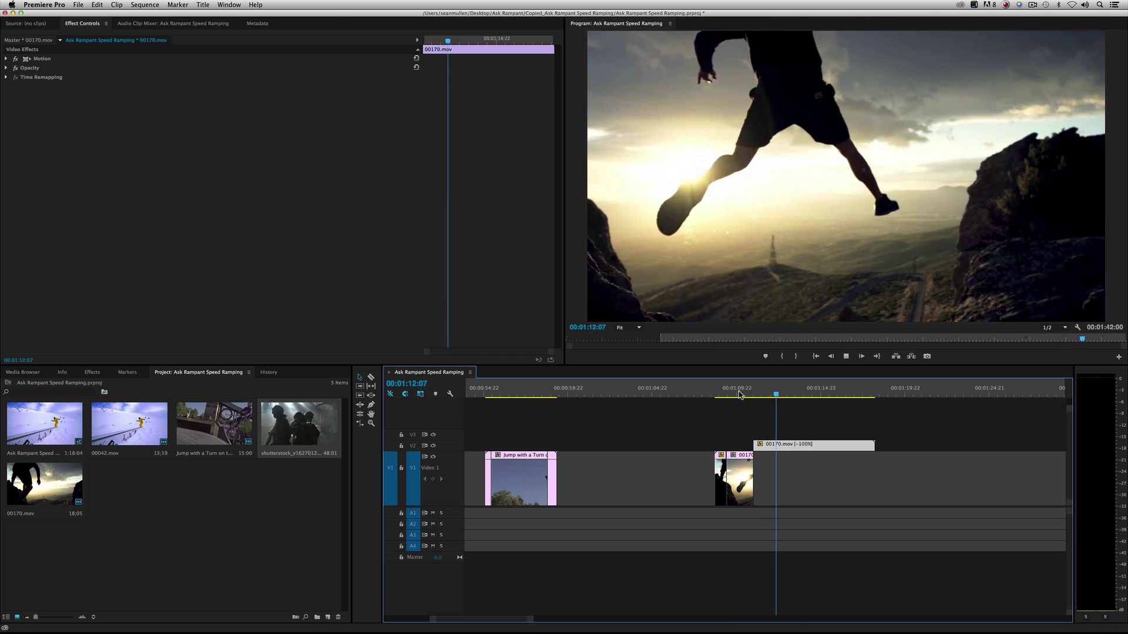
key(space)
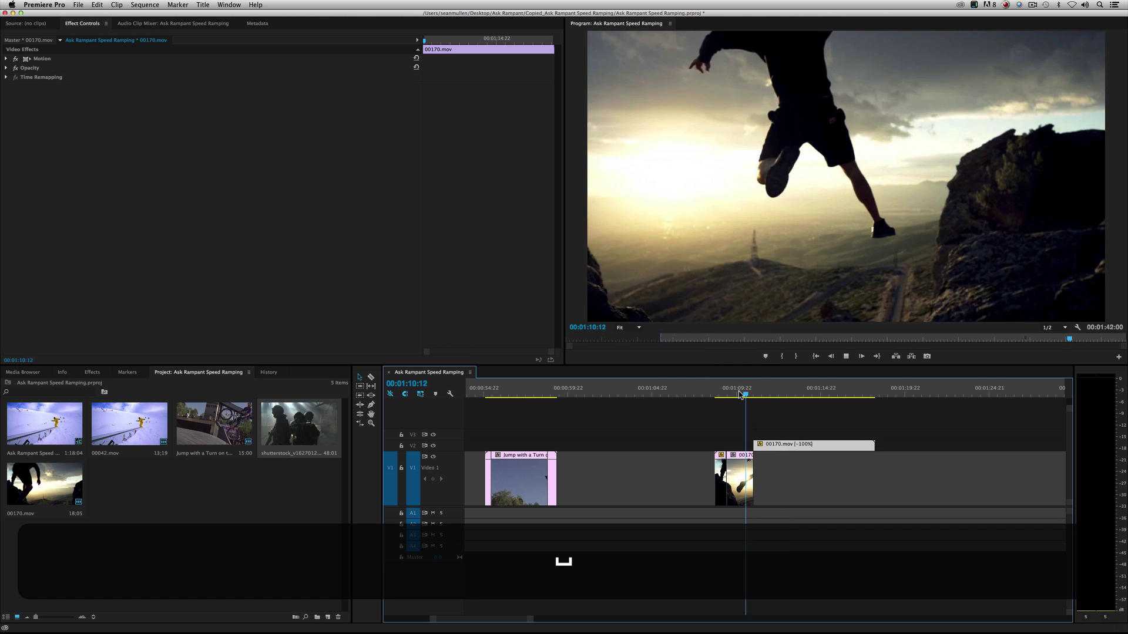
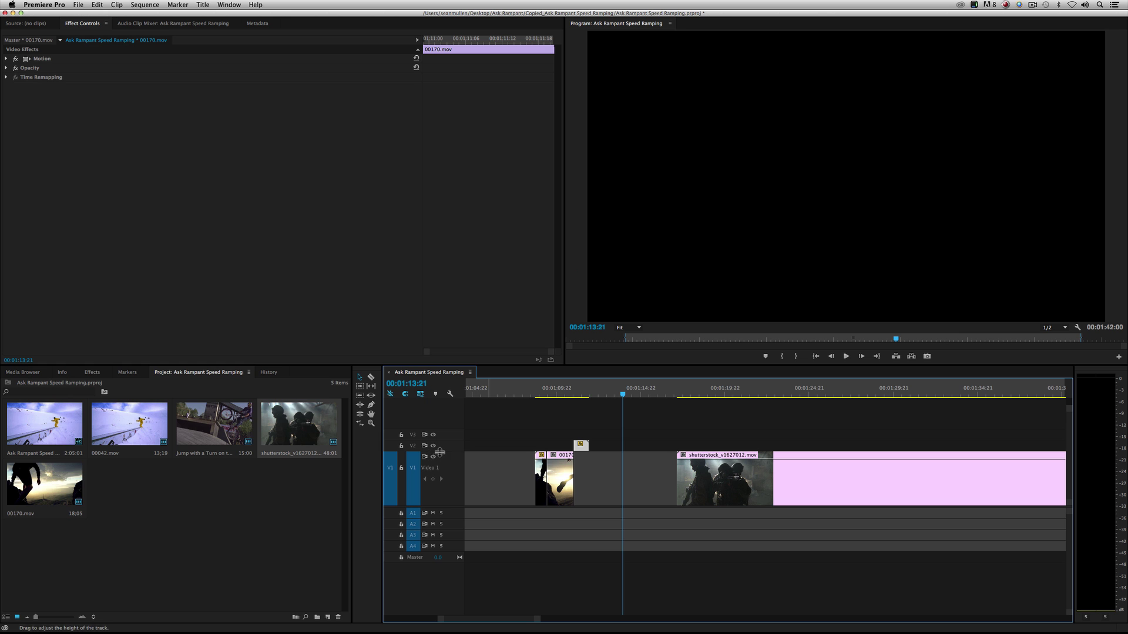
Step: Collapse the V1 track height and scale shutterstock_v1627012.mov to the frame size
drag(440, 453, 437, 497)
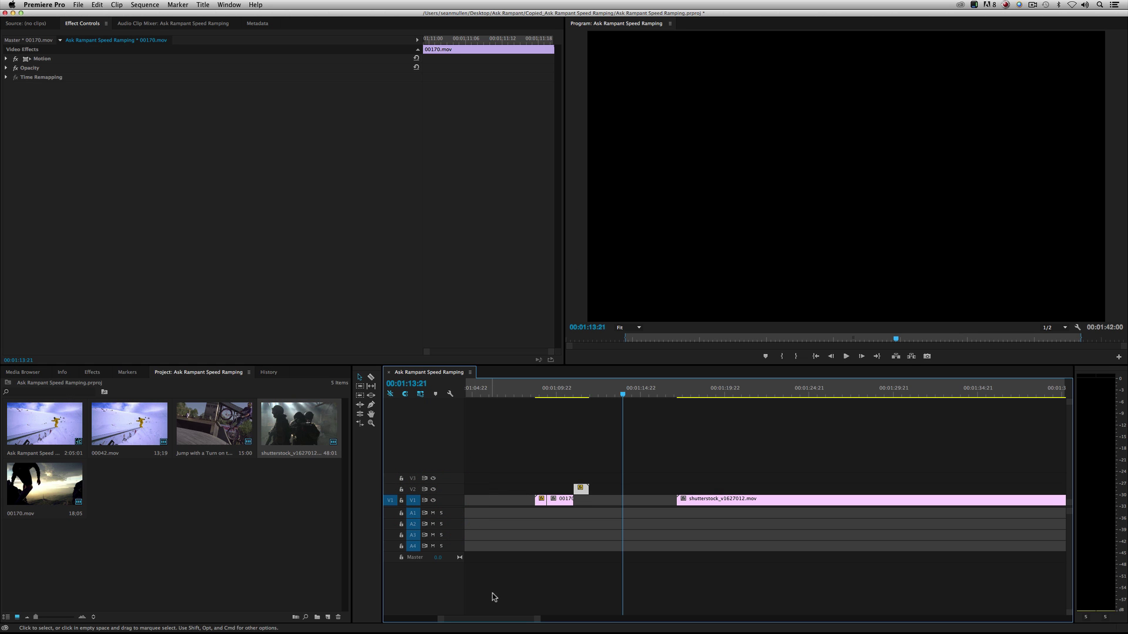
scroll(498, 617, right, 5)
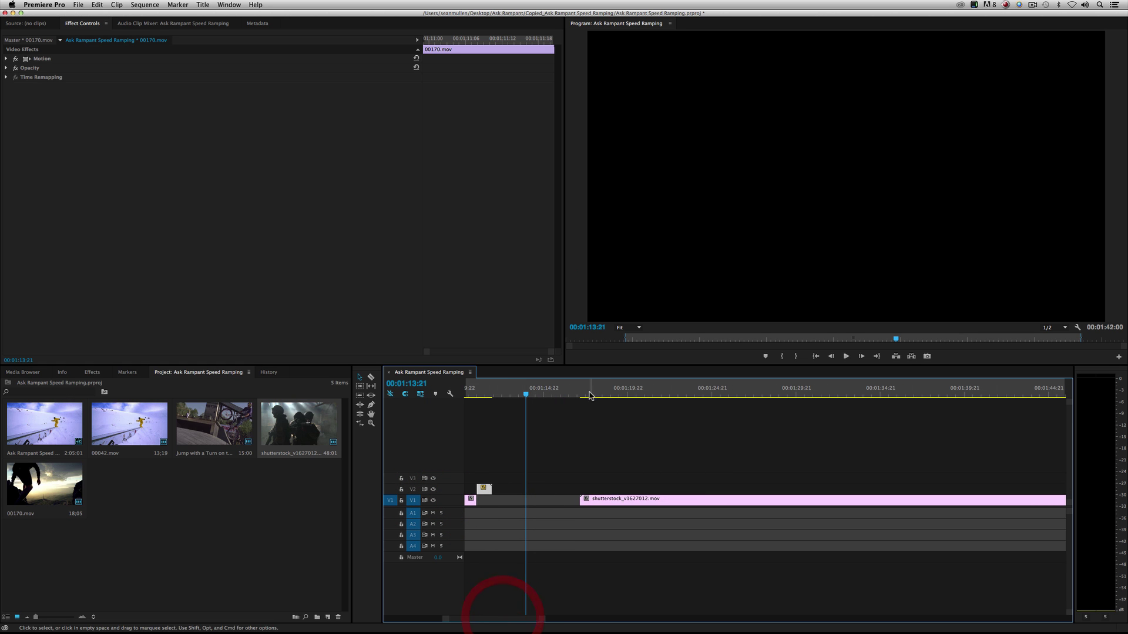
drag(615, 395, 632, 396)
click(720, 394)
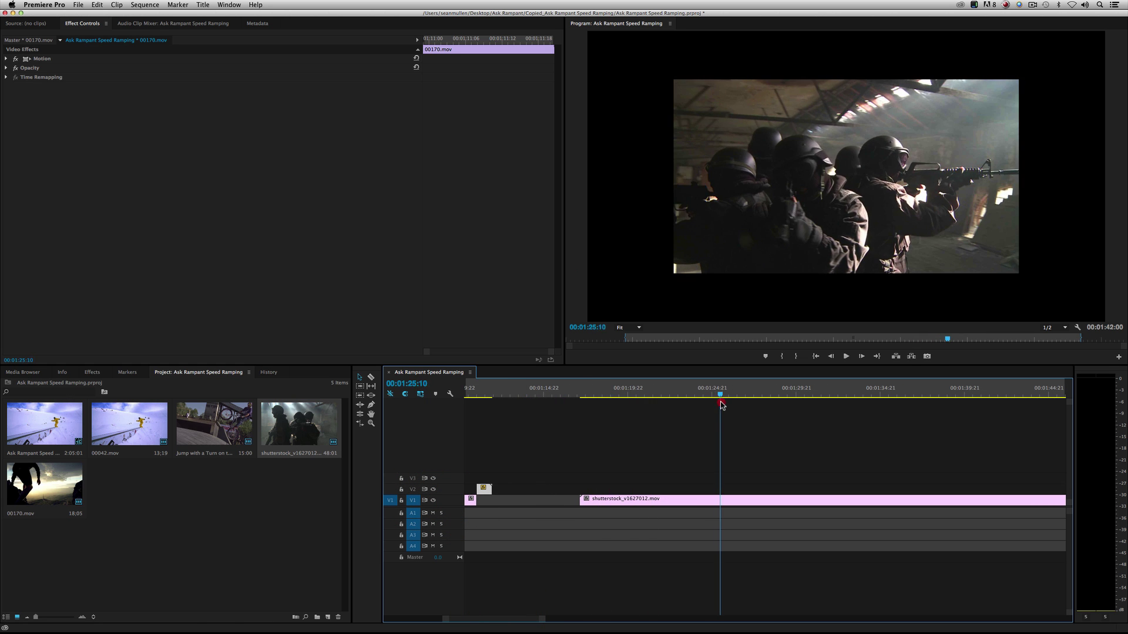
right_click(735, 503)
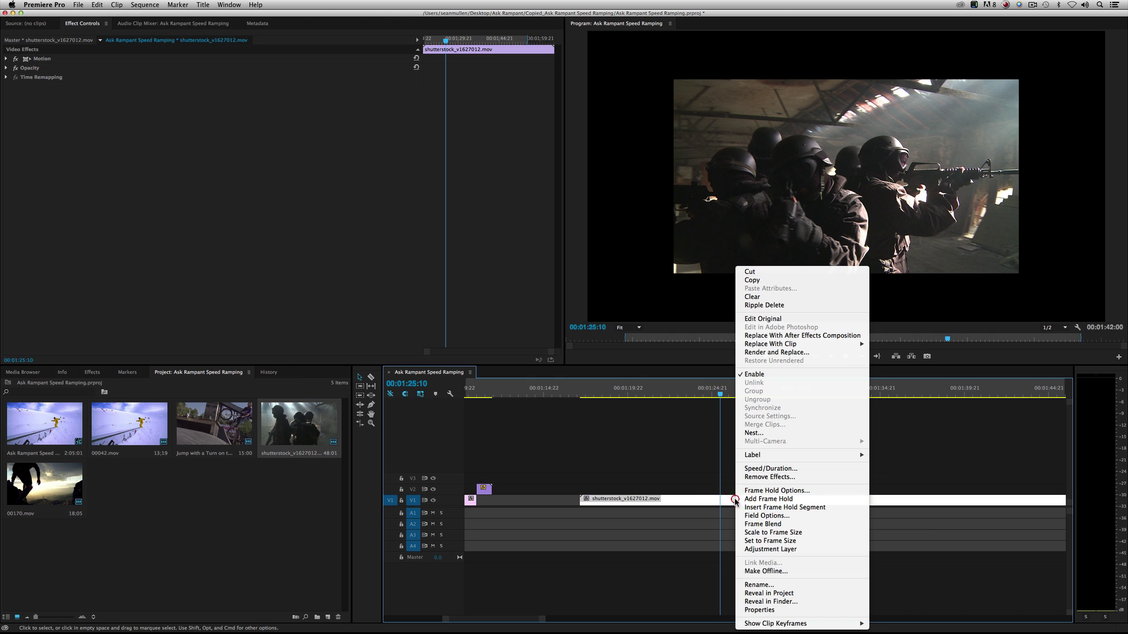
click(764, 539)
Step: Play shutterstock_v1627012.mov from its start and cut it at 00:01:24:02
click(659, 394)
click(581, 392)
key(space)
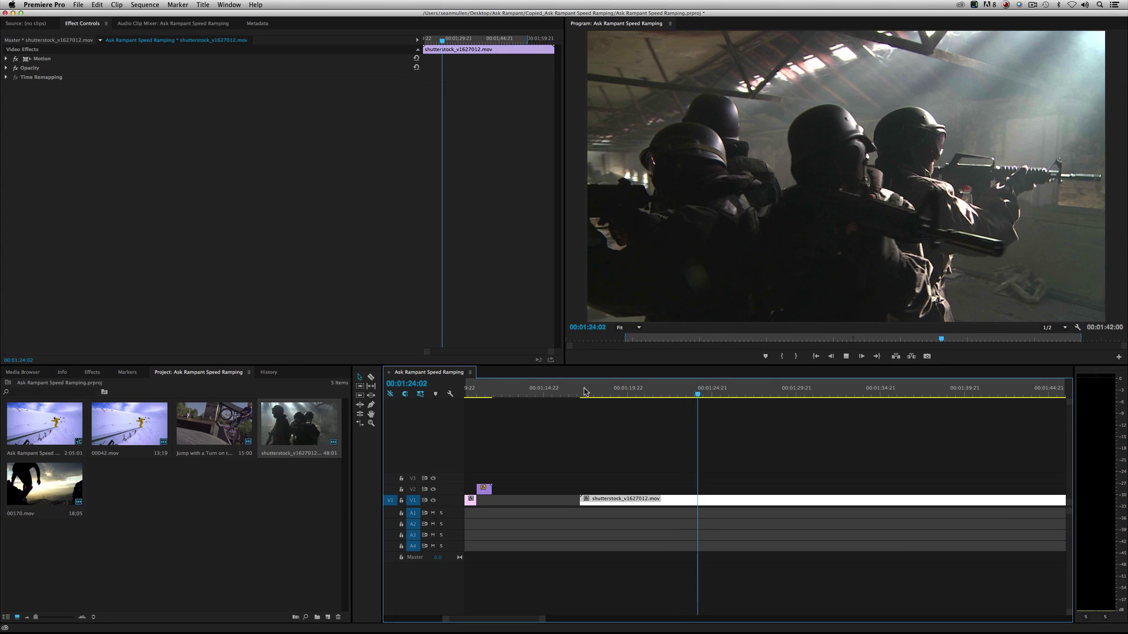
key(space)
key(super+k)
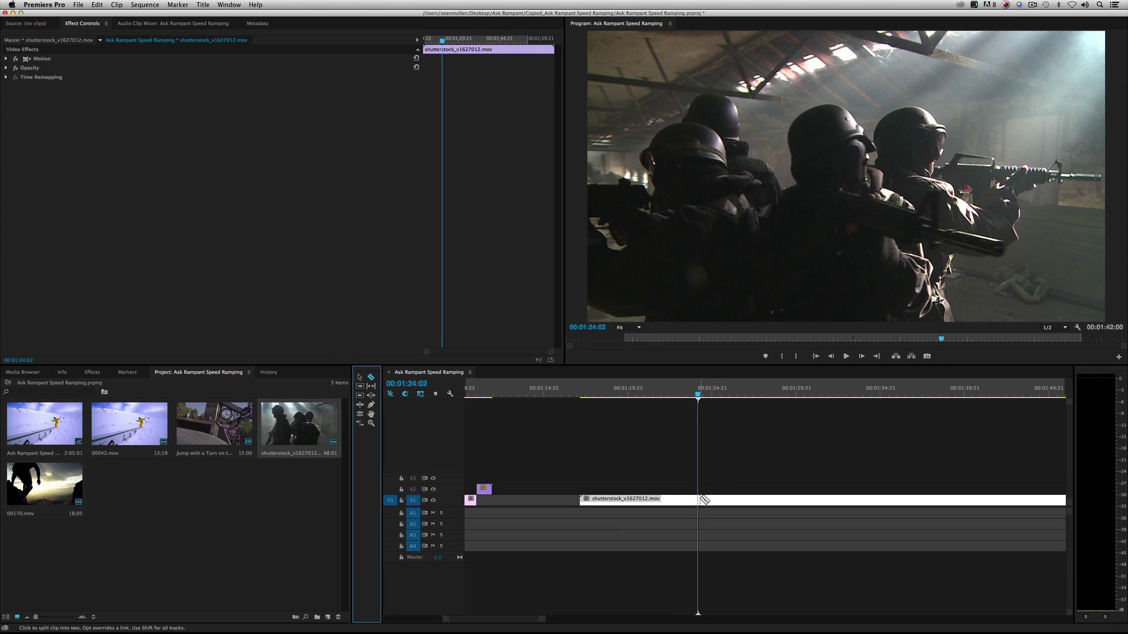
click(360, 377)
Step: Set the speed of the first section of shutterstock_v1627012.mov to 800%
click(647, 499)
right_click(644, 500)
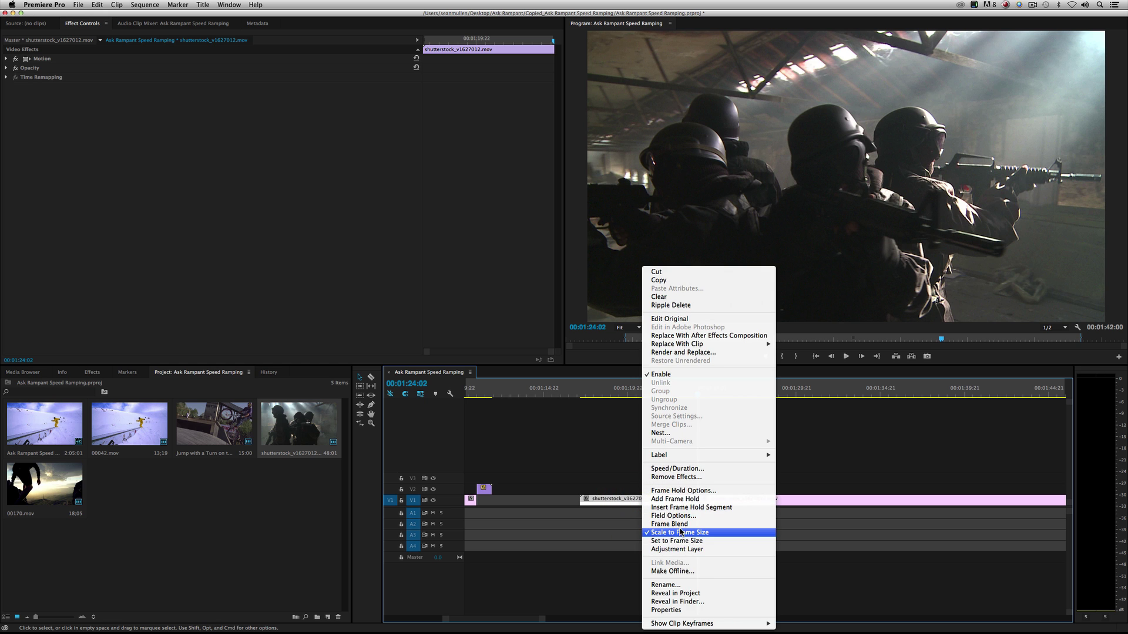
click(677, 469)
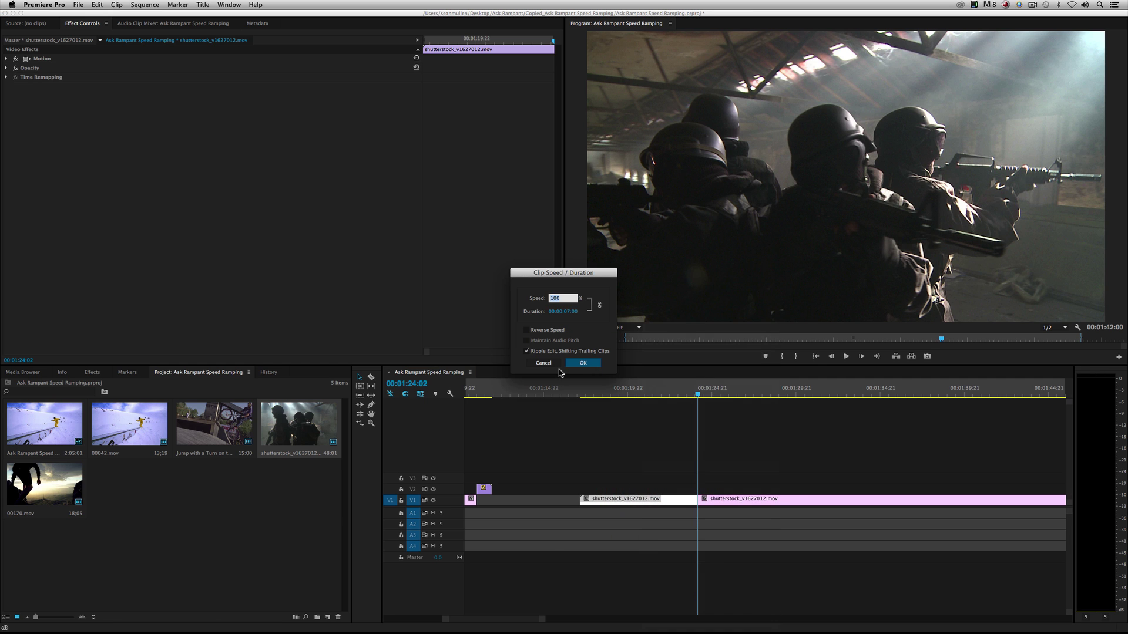
text(800)
key(Return)
Step: Play shutterstock_v1627012.mov from its sped-up section and cut the remaining footage at 00:01:20:11
click(581, 389)
key(space)
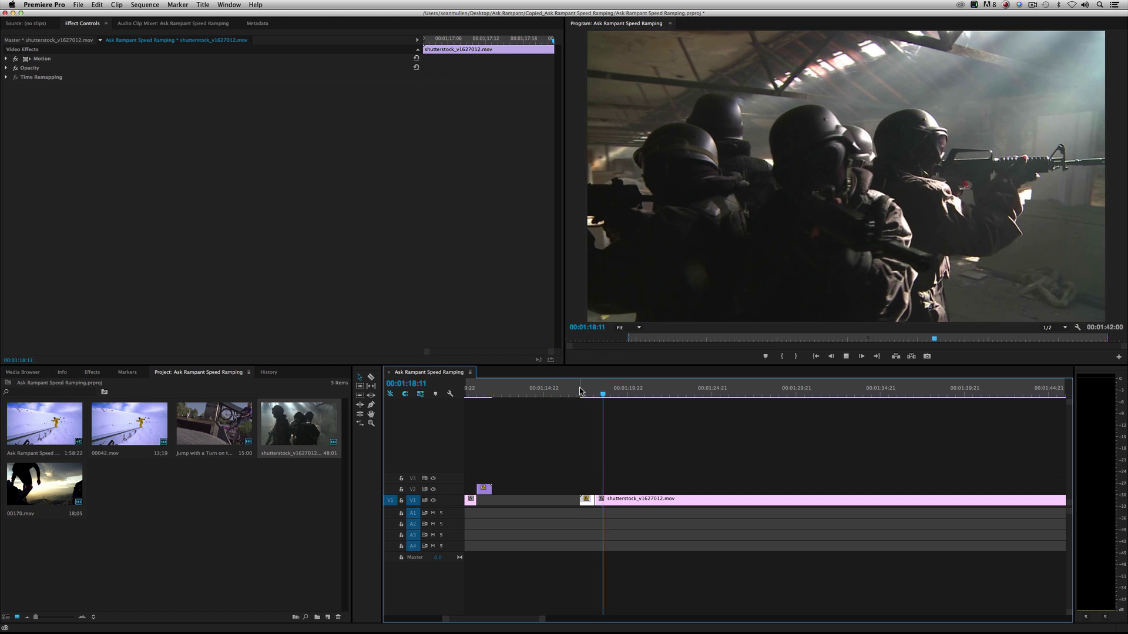
key(space)
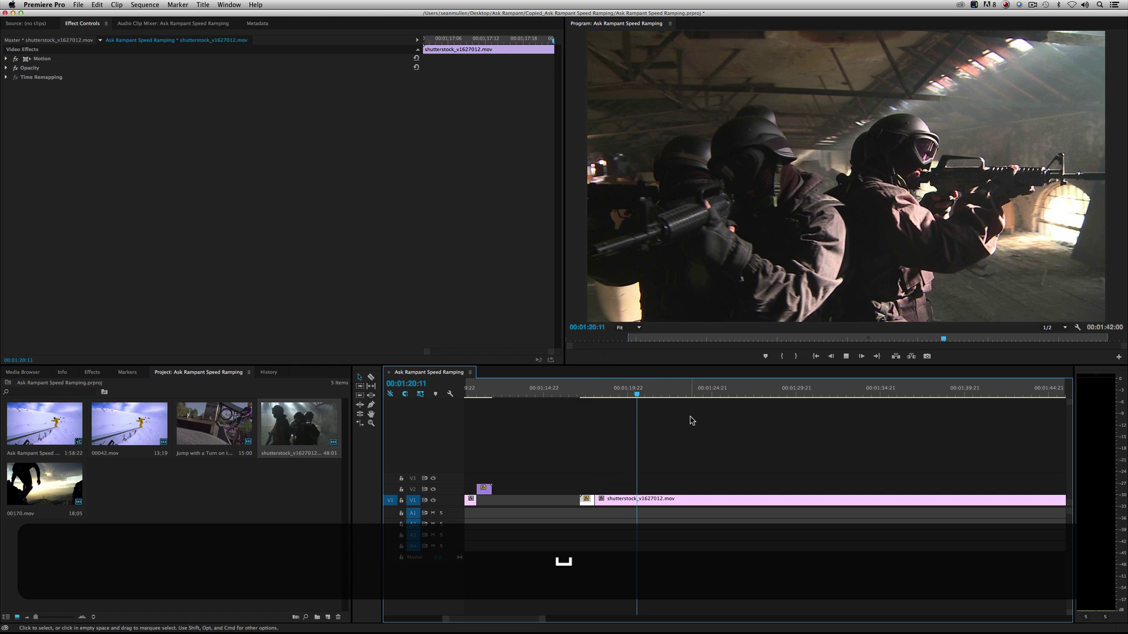
key(c)
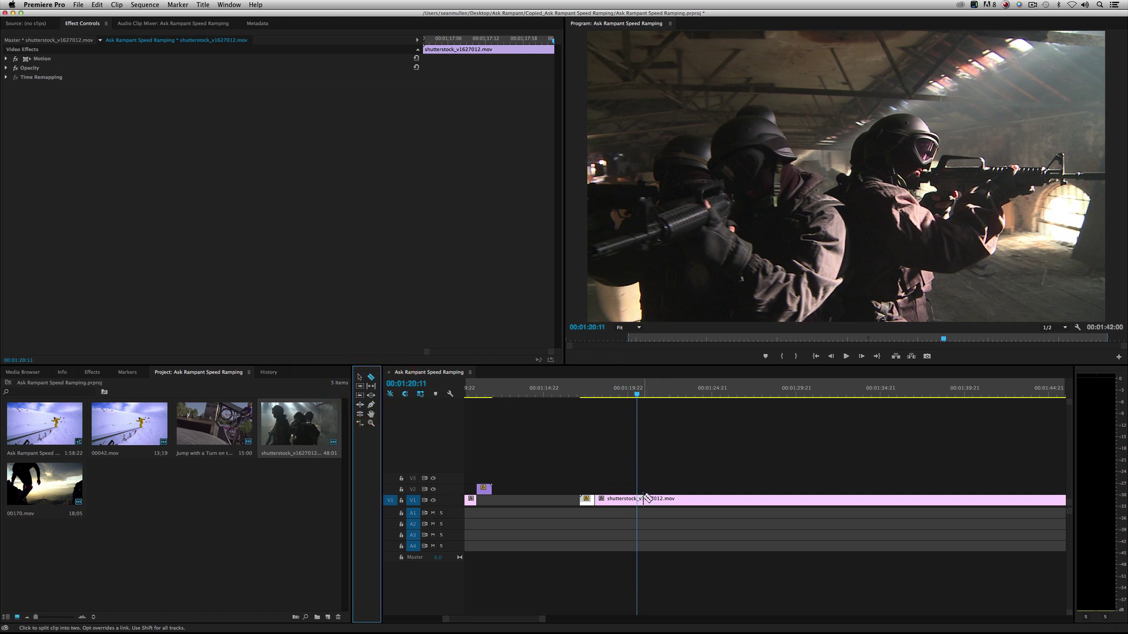
click(638, 500)
key(v)
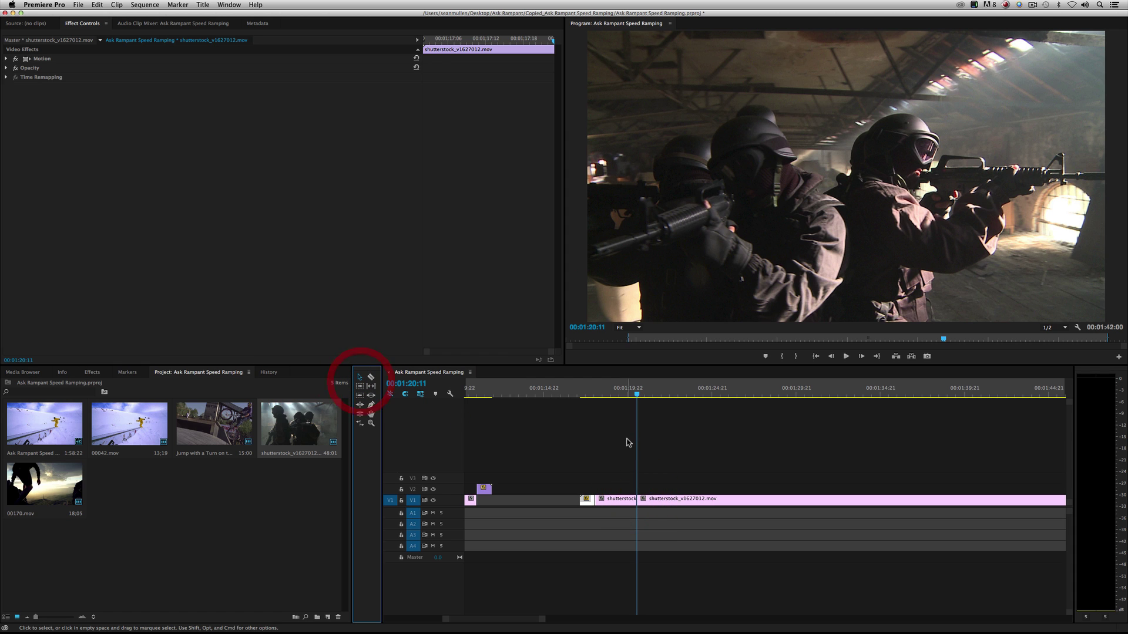
Step: Turn on Reverse Speed for the last section of shutterstock_v1627012.mov and compare the frames on either side of its cut
click(663, 499)
right_click(689, 500)
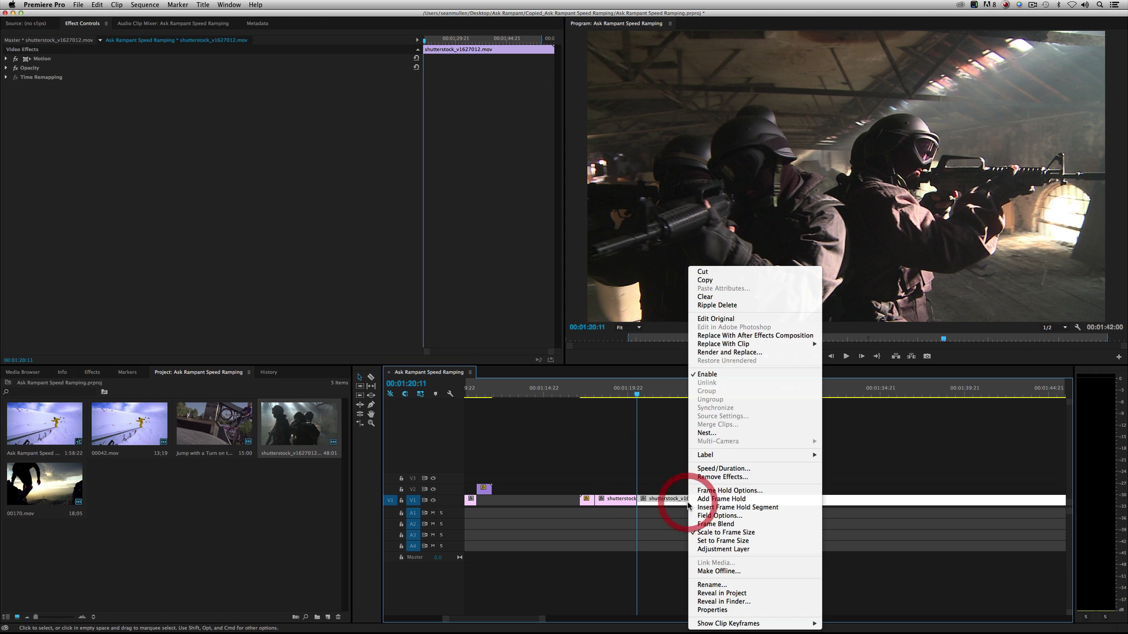
click(711, 468)
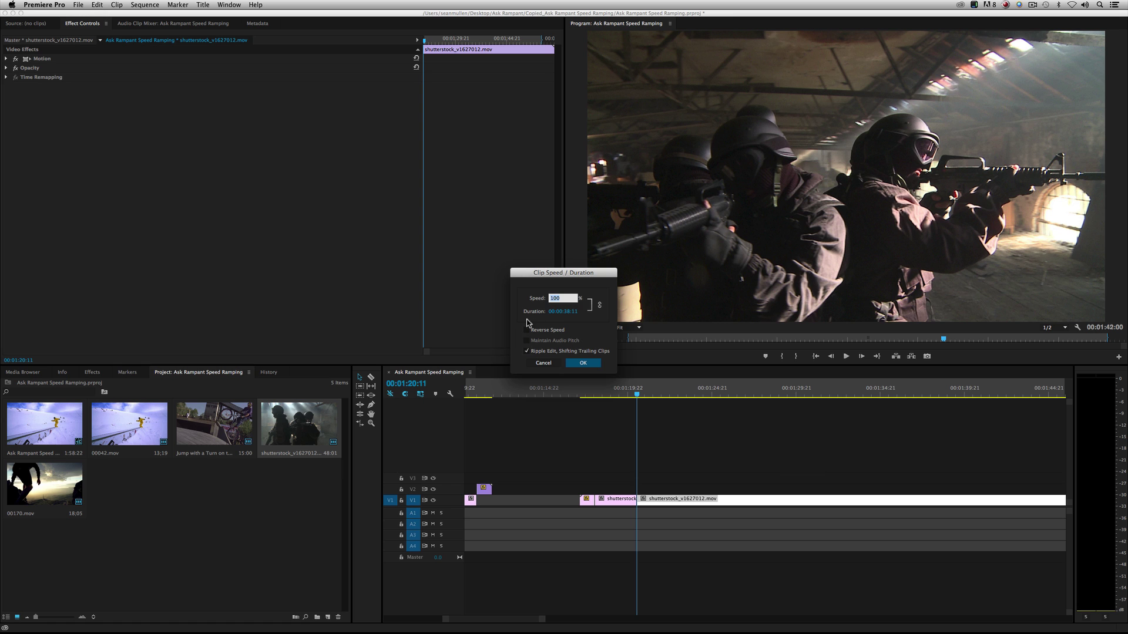
click(584, 363)
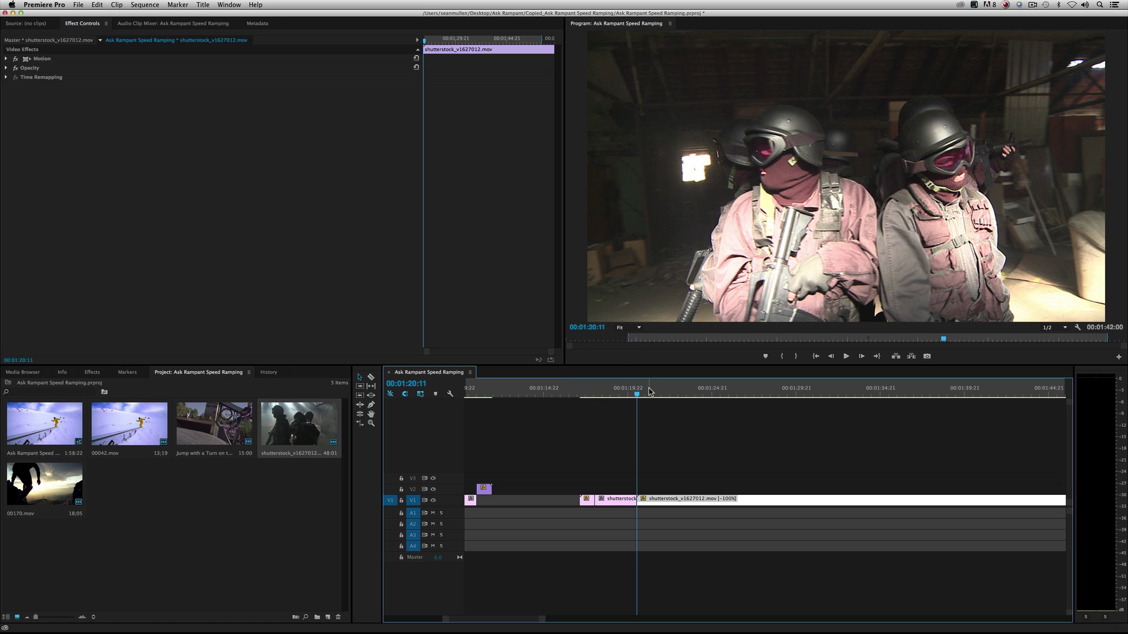
key(Left)
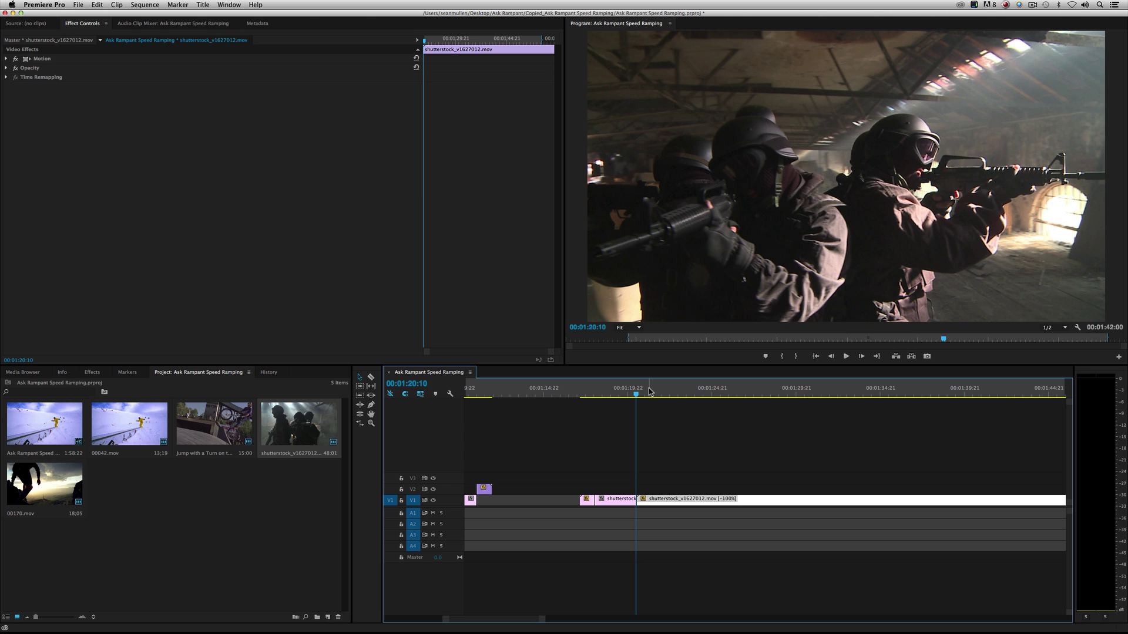
key(Right)
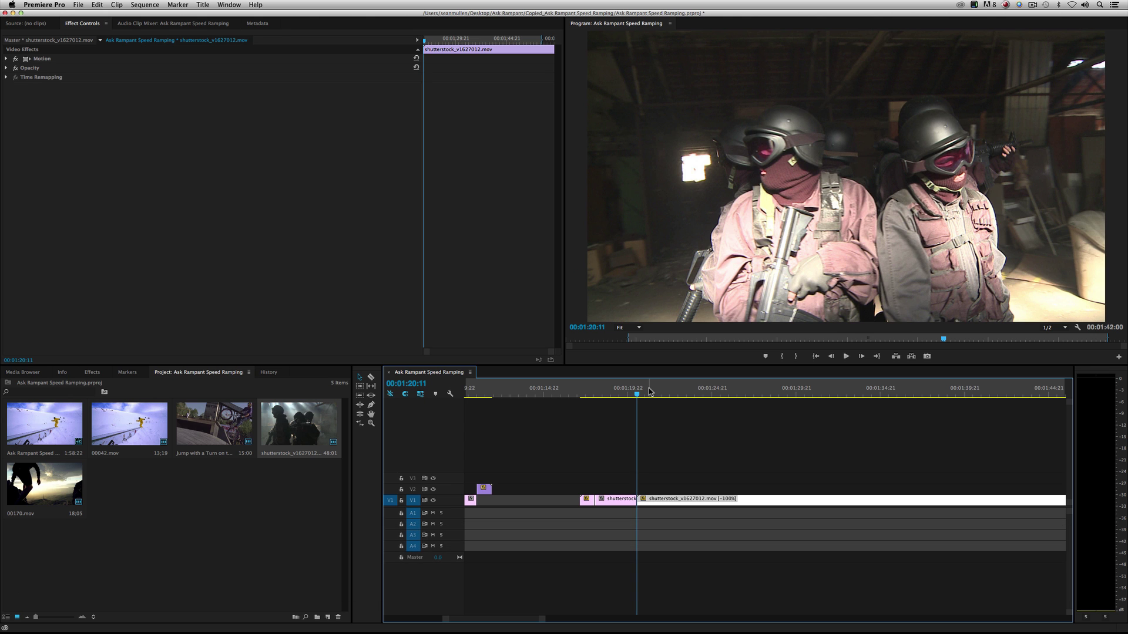
Step: Move the reversed shutterstock_v1627012.mov section to V3, extend its end, and trim its start to the cut at 00:01:20:11
drag(543, 618, 678, 619)
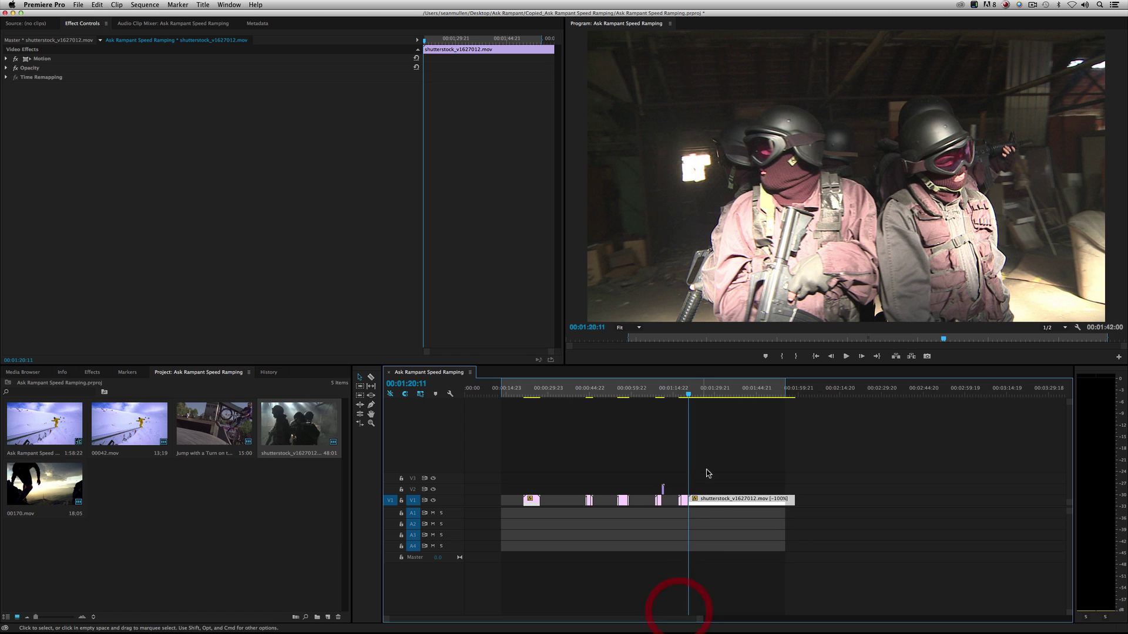
drag(721, 508, 505, 609)
click(692, 621)
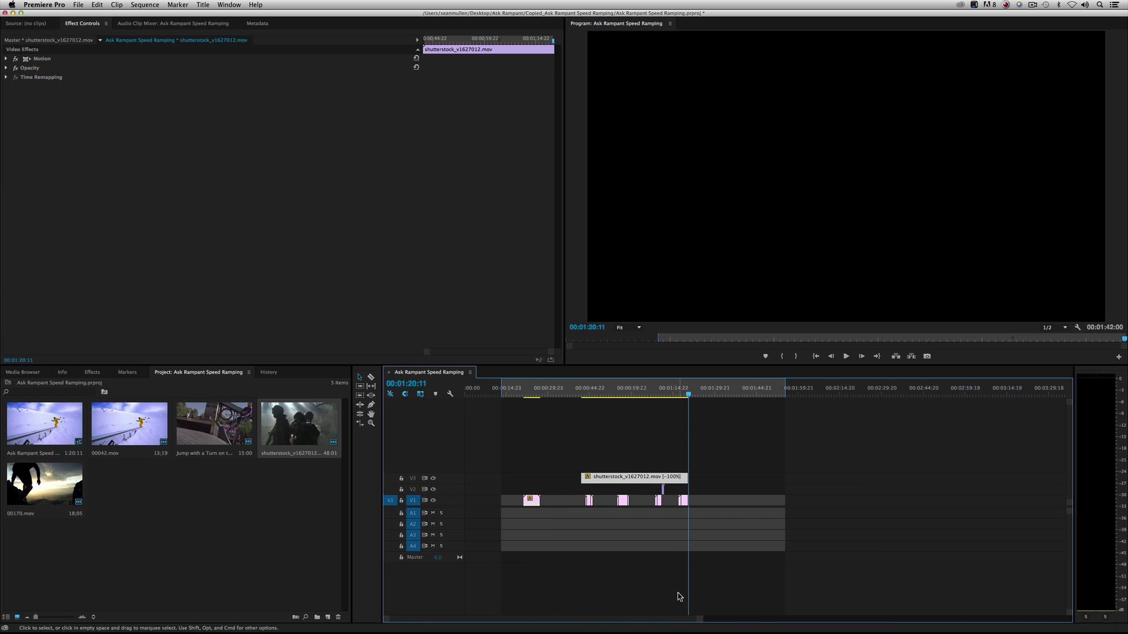
drag(698, 620, 601, 605)
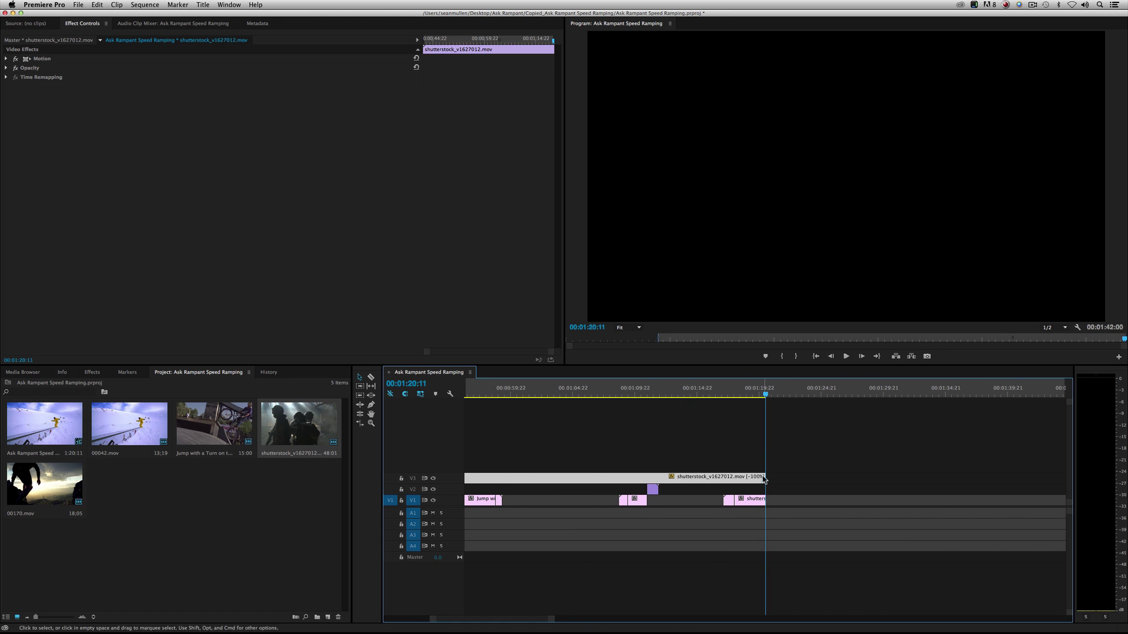
drag(764, 478, 931, 473)
drag(554, 620, 587, 611)
drag(538, 477, 764, 469)
Step: Play shutterstock_v1627012.mov from its first section into the reversed section on V3
click(744, 390)
key(space)
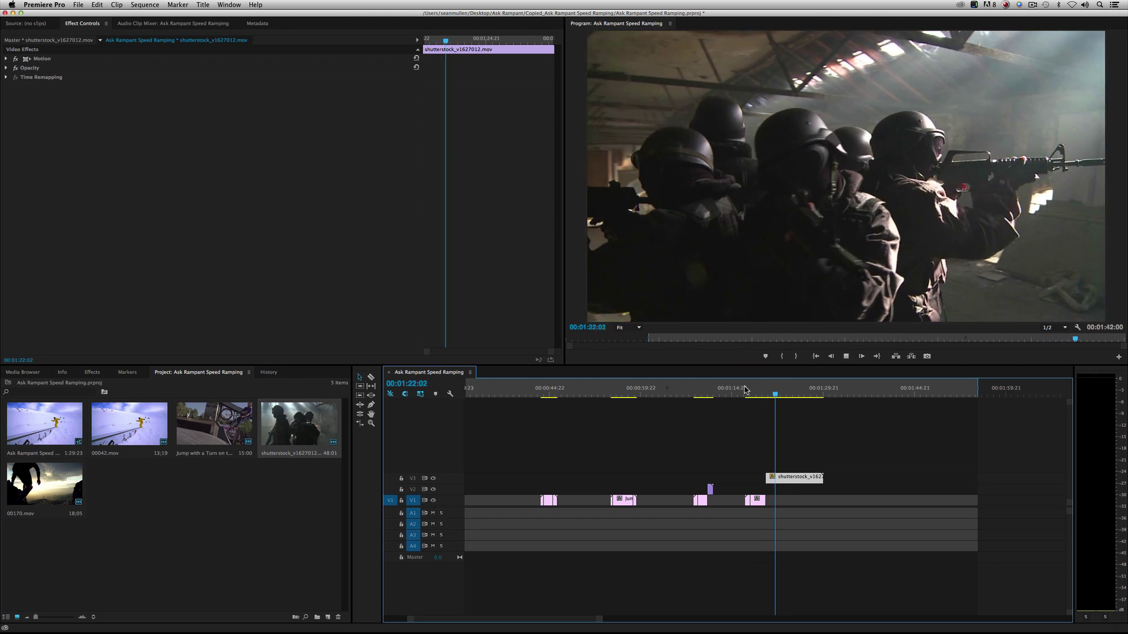
key(space)
Step: Set the reversed shutterstock_v1627012.mov section on V3 to 800% speed and play it back
right_click(803, 479)
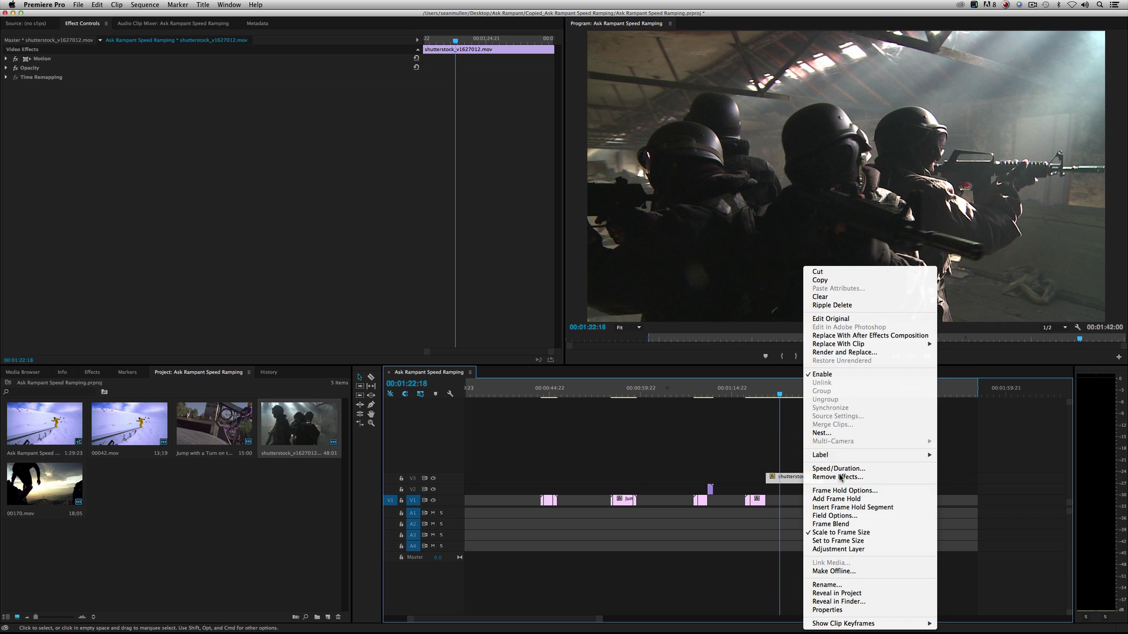
click(837, 468)
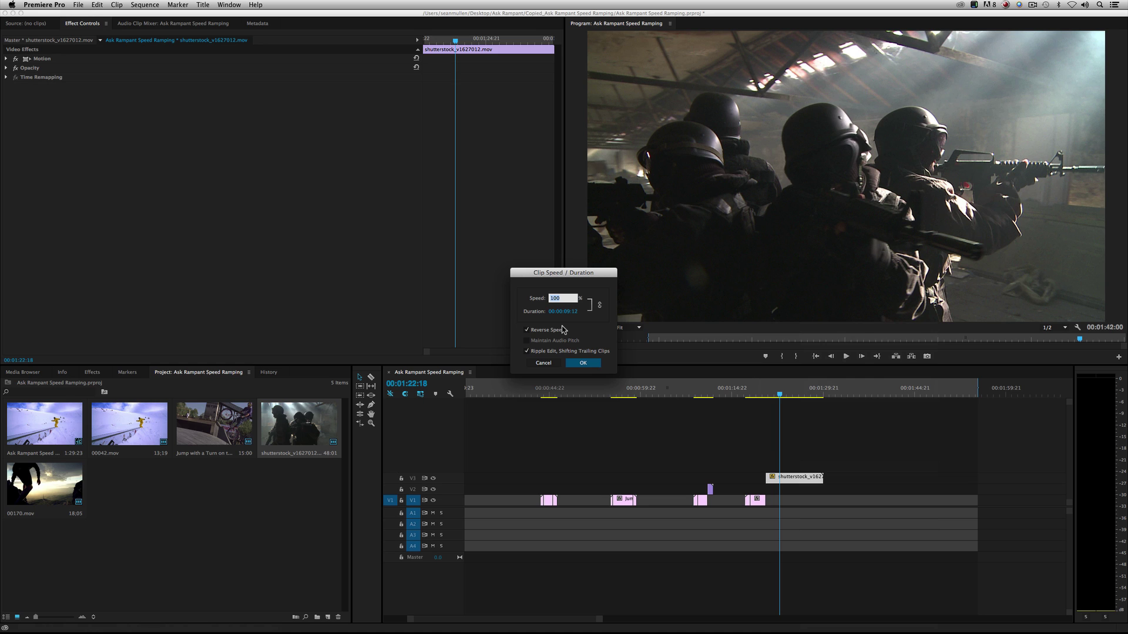
text(80)
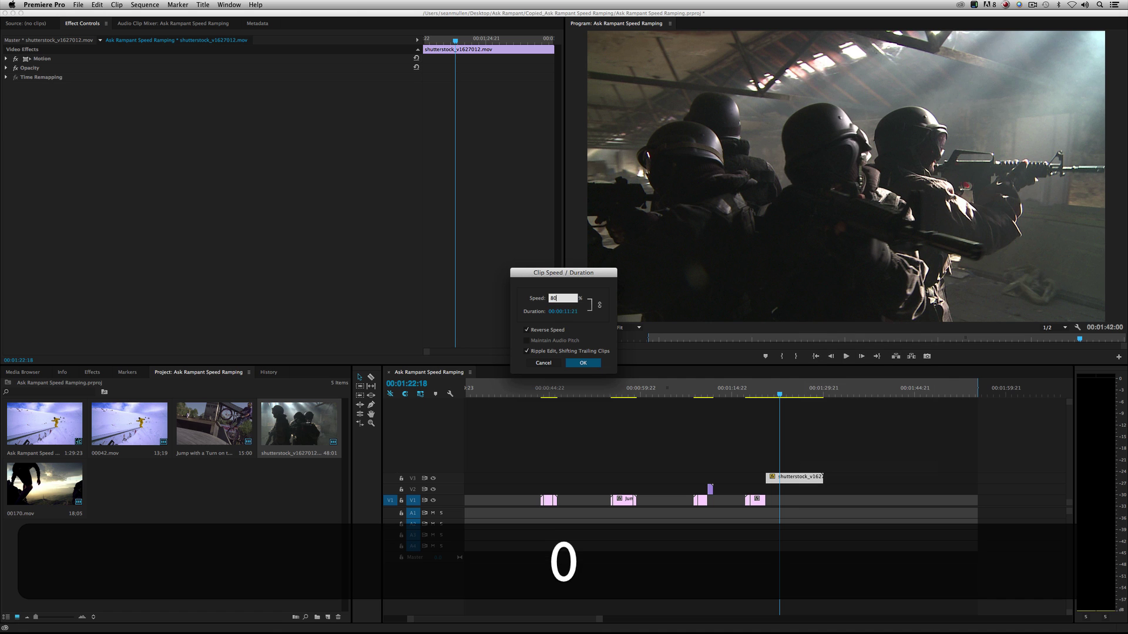
text(0)
key(Return)
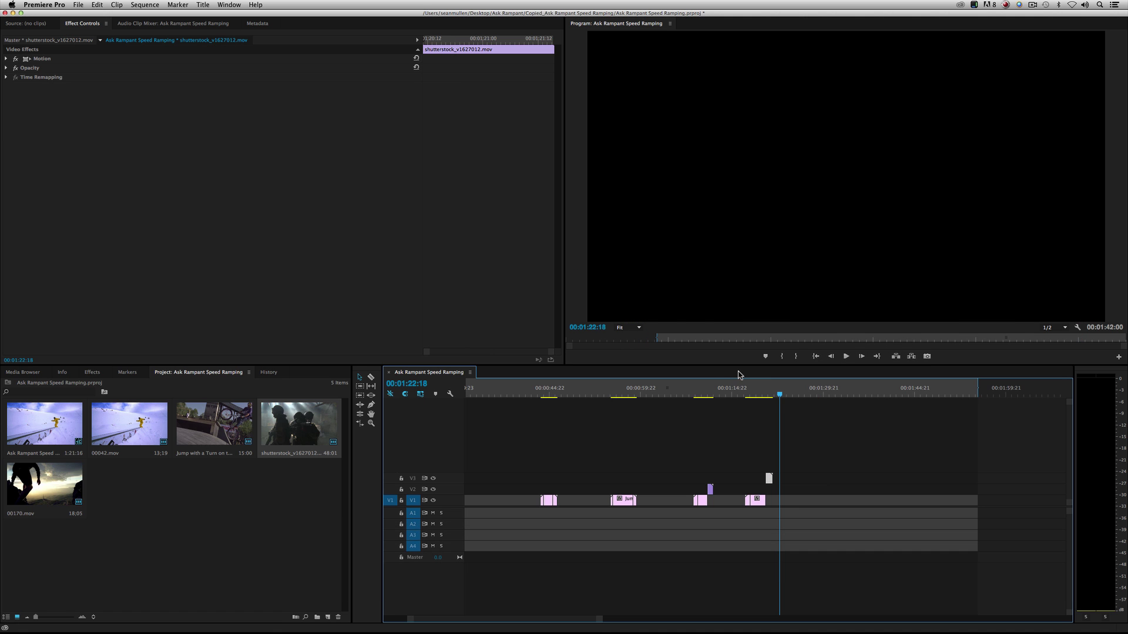
click(764, 390)
key(space)
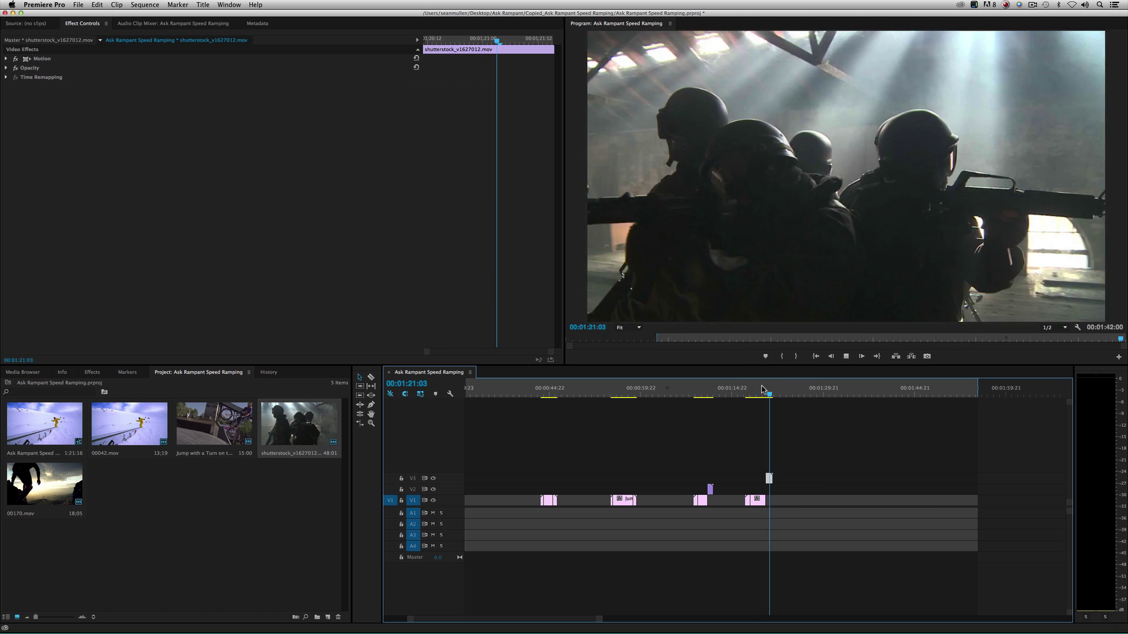